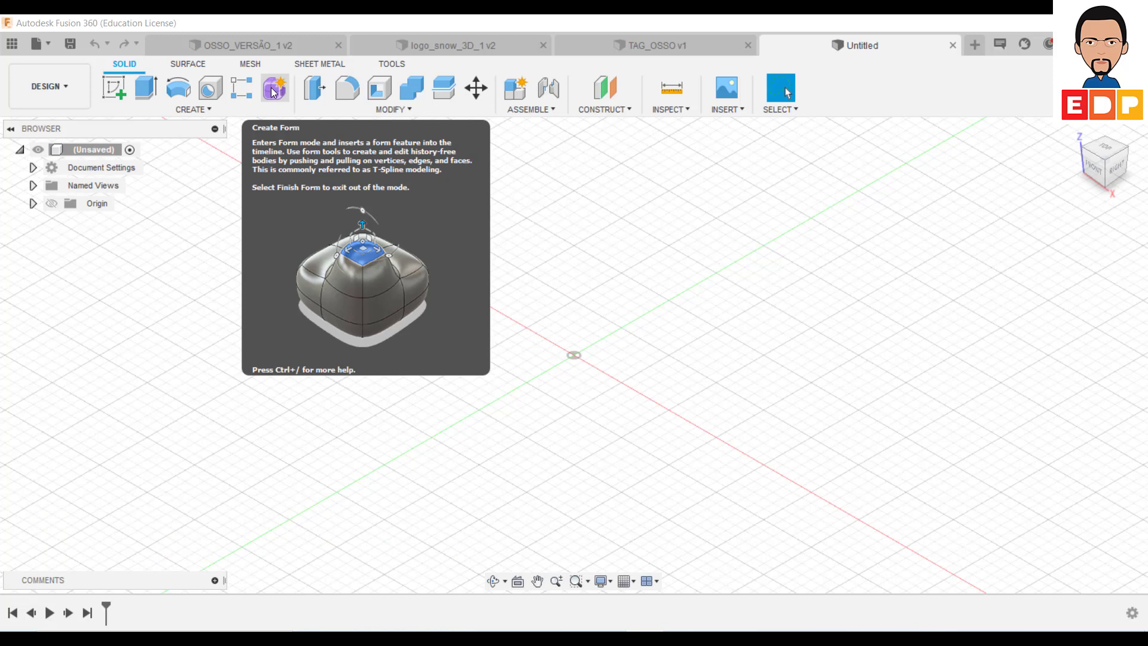
- Start a form and place a center-type box at the origin on the horizontal plane, 100 mm long and 50 mm wide
left_click(274, 90)
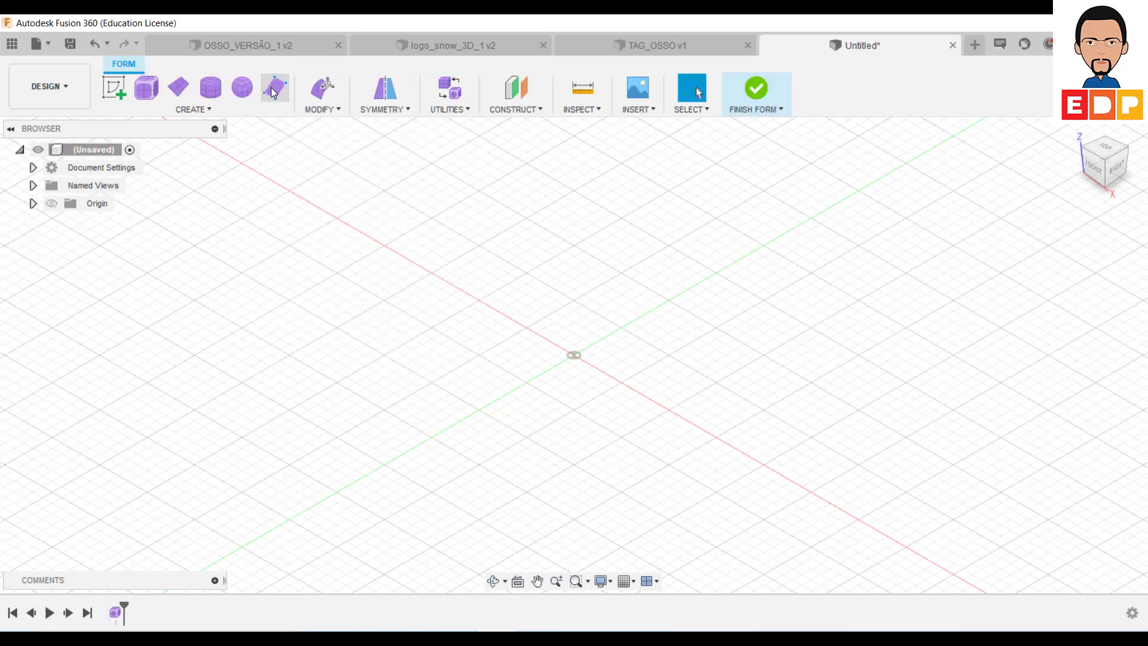
left_click(179, 110)
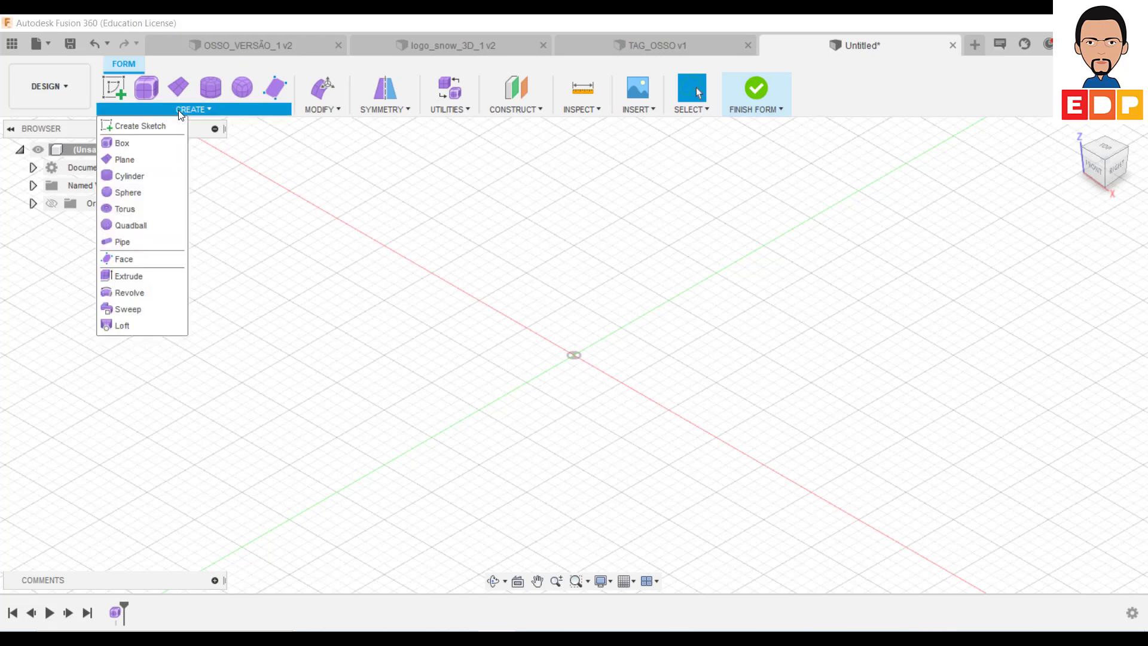
left_click(123, 143)
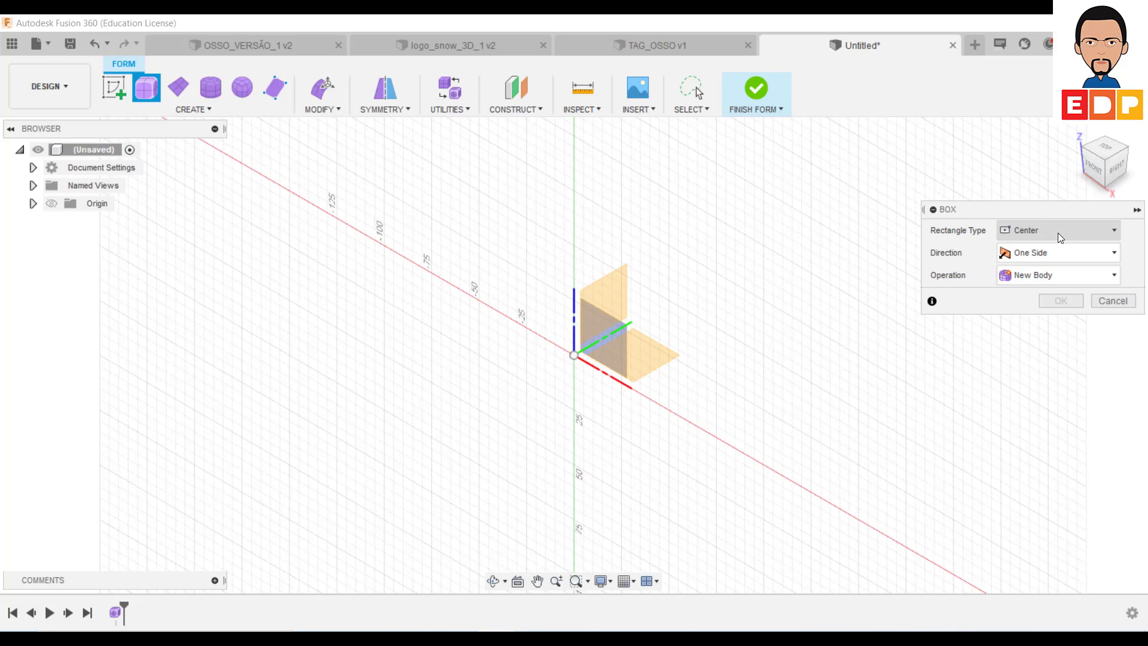
left_click(1057, 232)
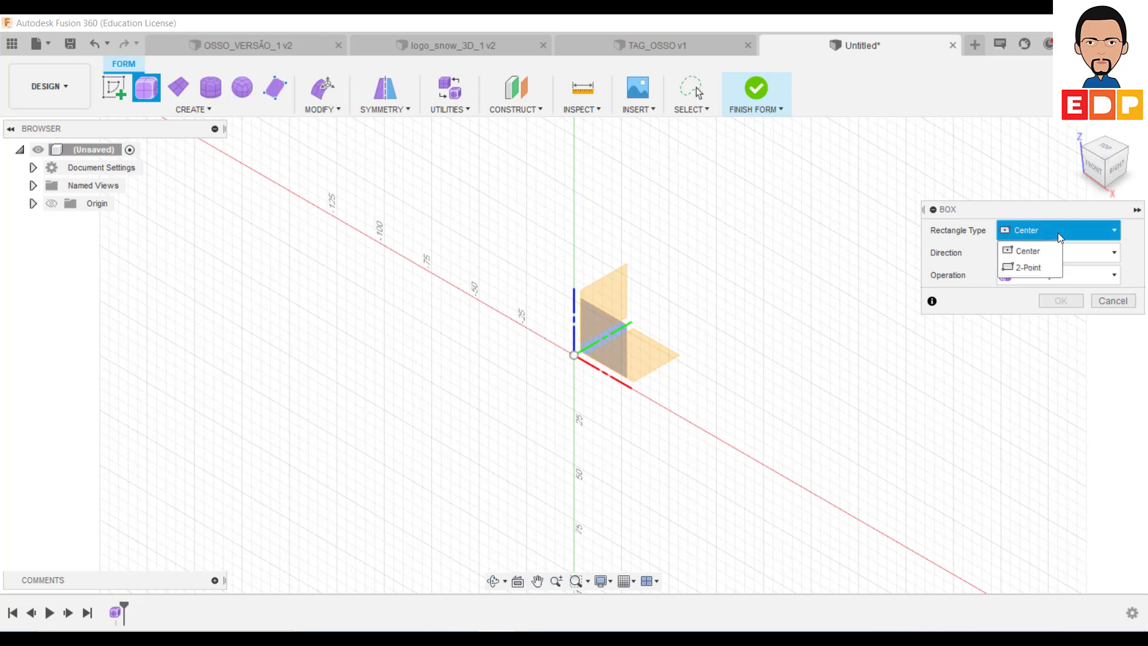
left_click(1058, 232)
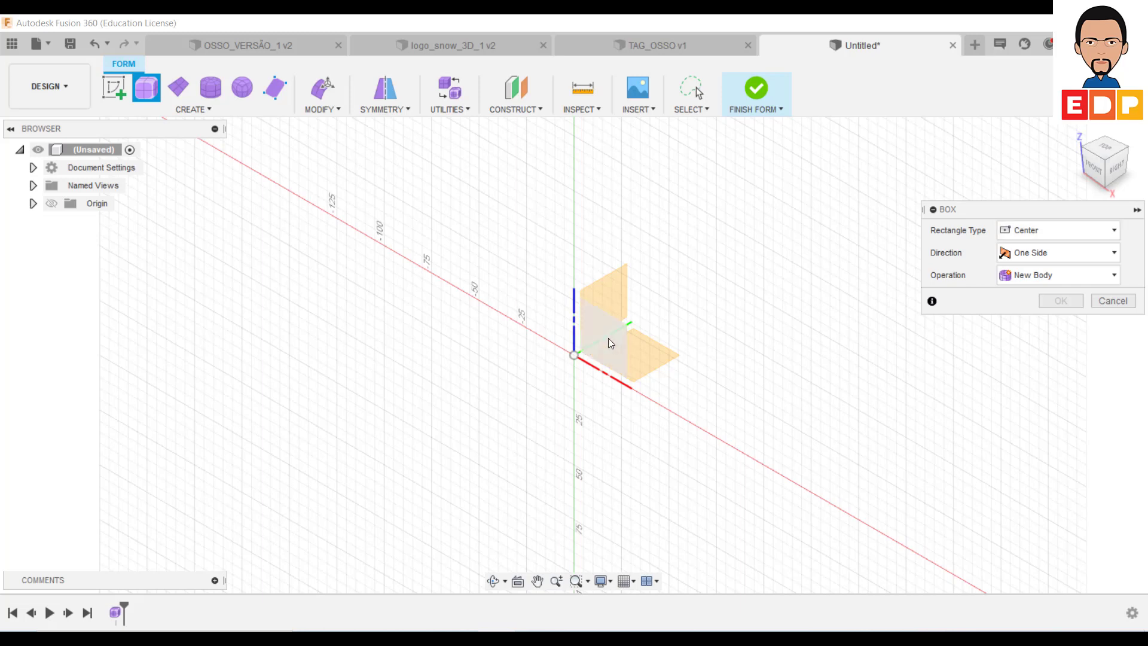
left_click(646, 354)
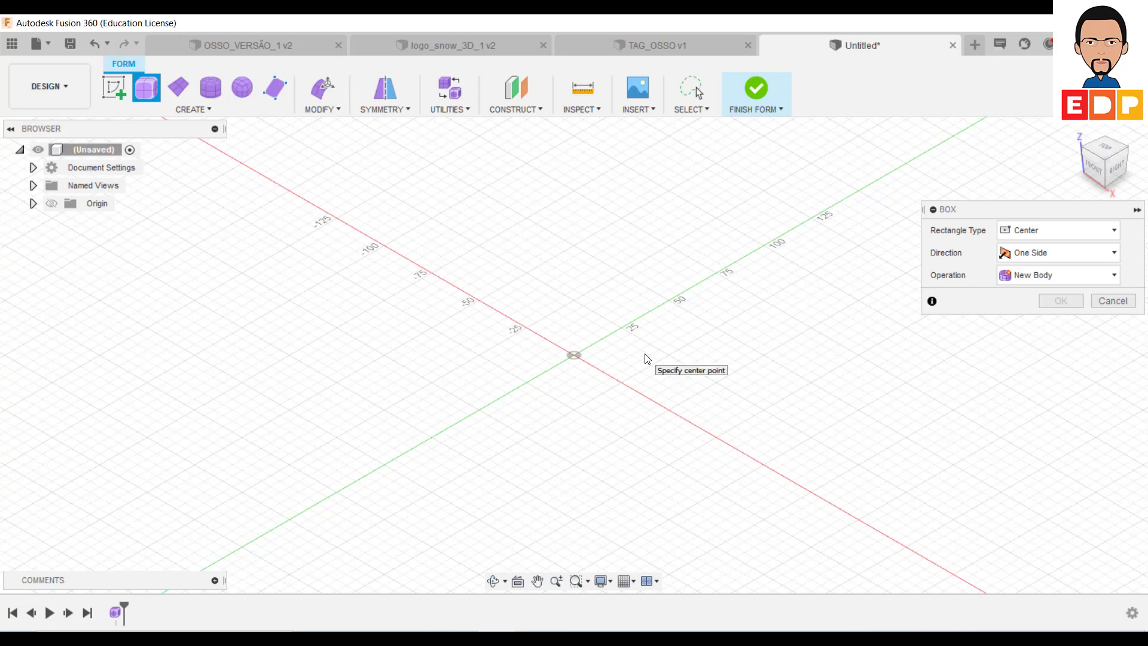
left_click(575, 354)
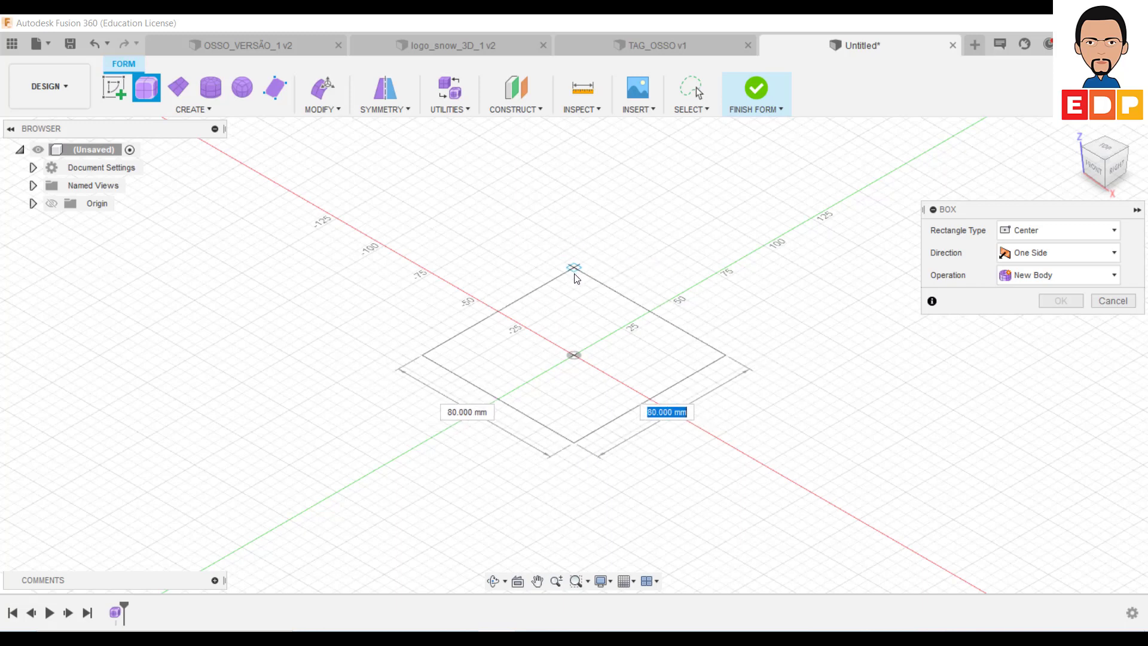
left_click(534, 275)
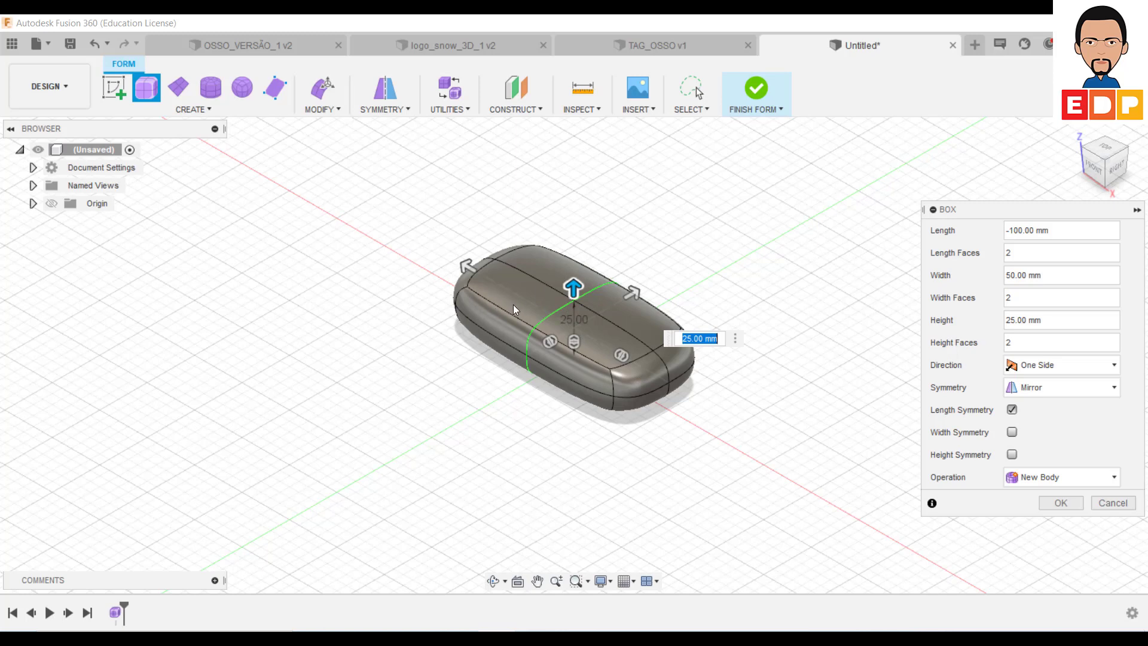
- Set the box to 4 length faces and 3 width faces, with a symmetric direction
left_click(1021, 255)
key("BackSpace")
type("4")
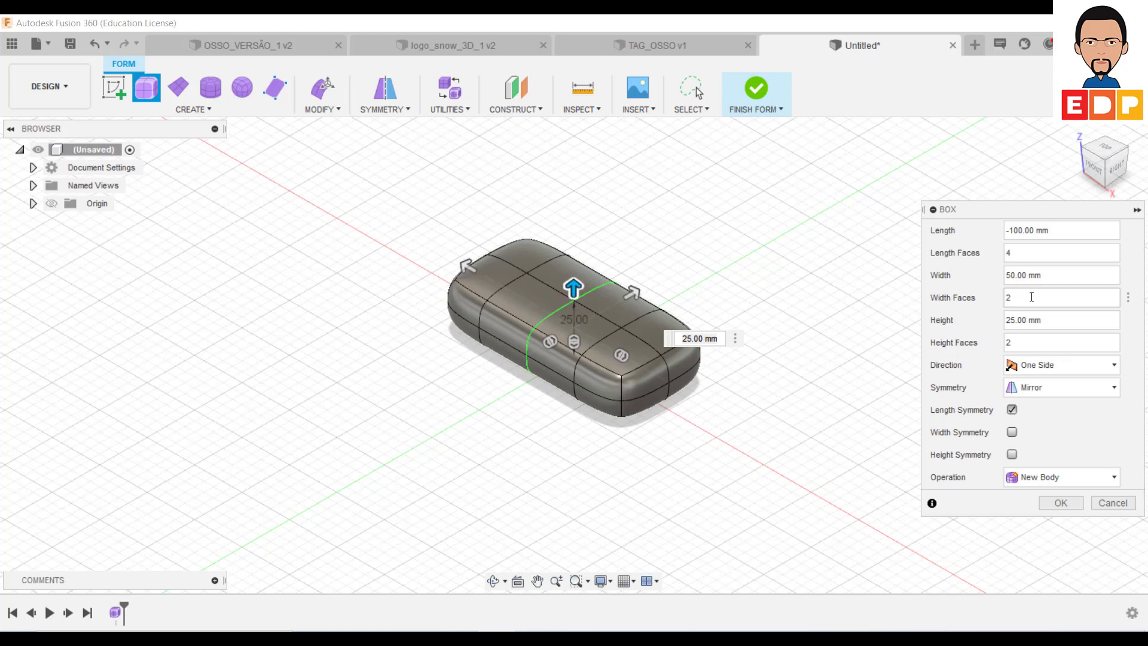
key("BackSpace")
type("3")
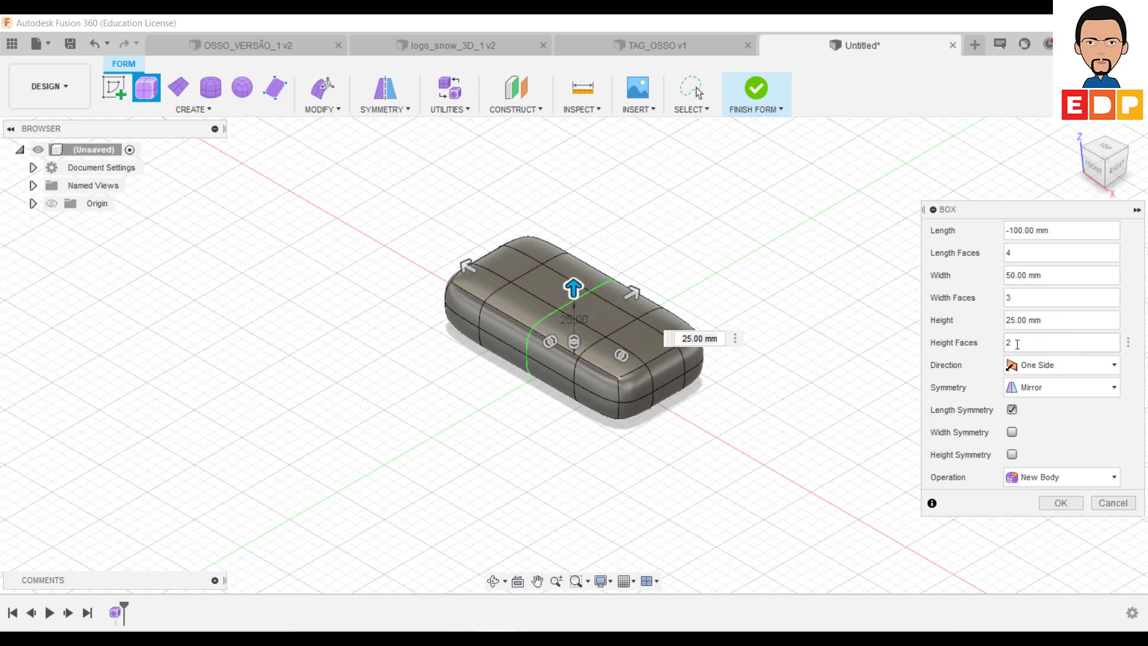
left_click(1049, 368)
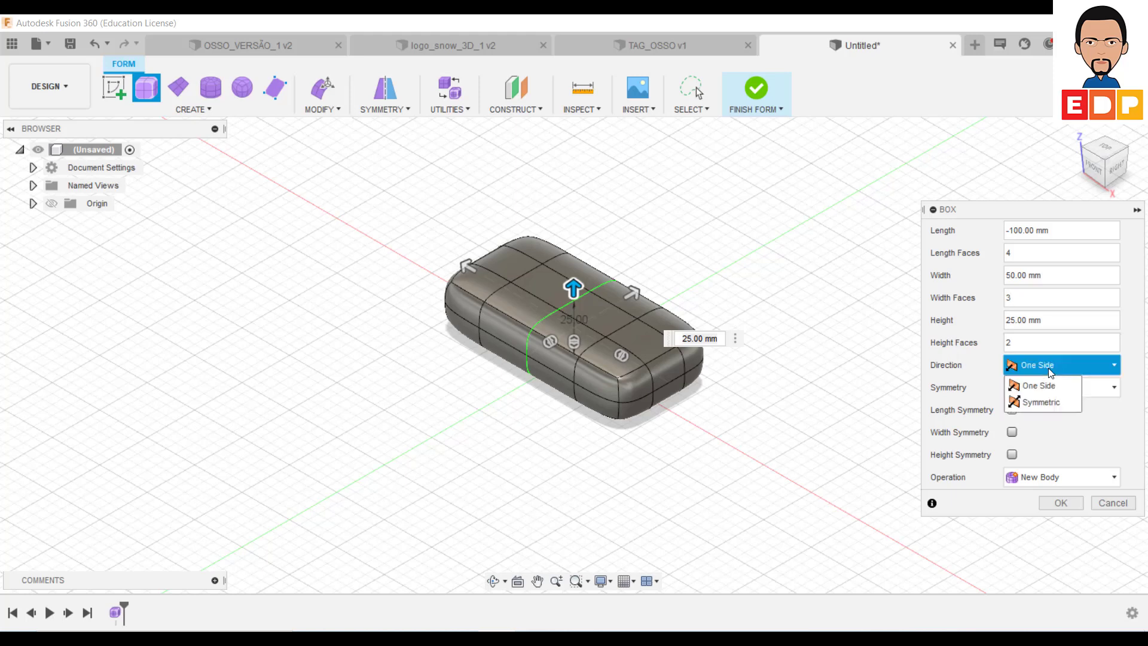
left_click(1046, 404)
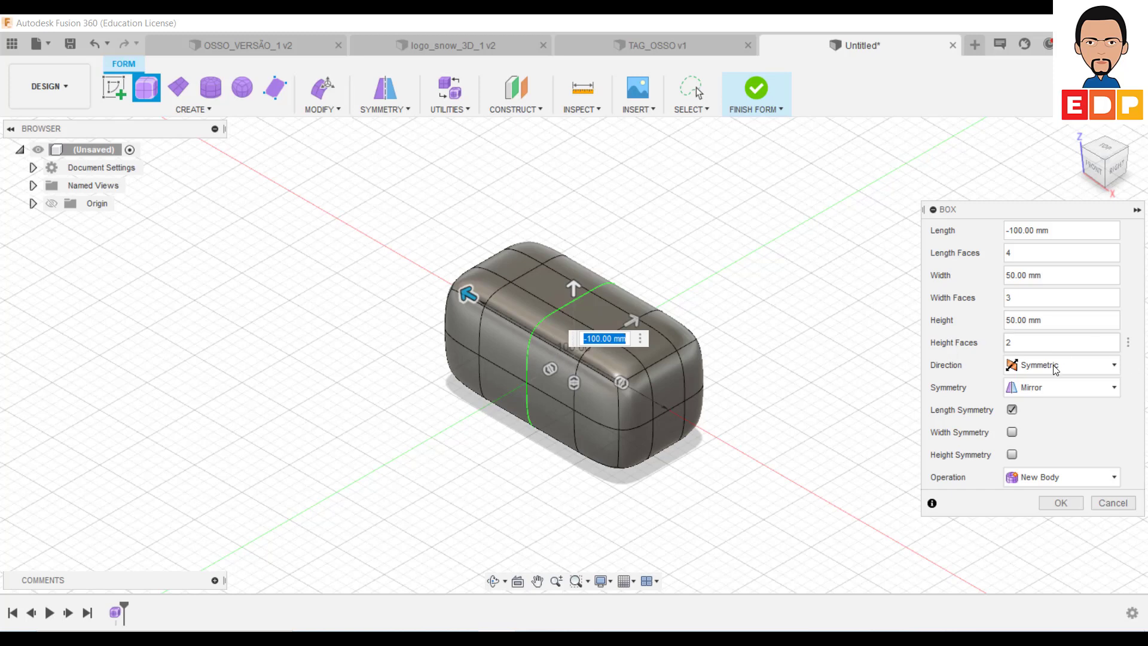
- Switch the box's symmetry to None and back to Mirror, trying all three symmetry directions before keeping only length symmetry
left_click(1060, 387)
left_click(1046, 407)
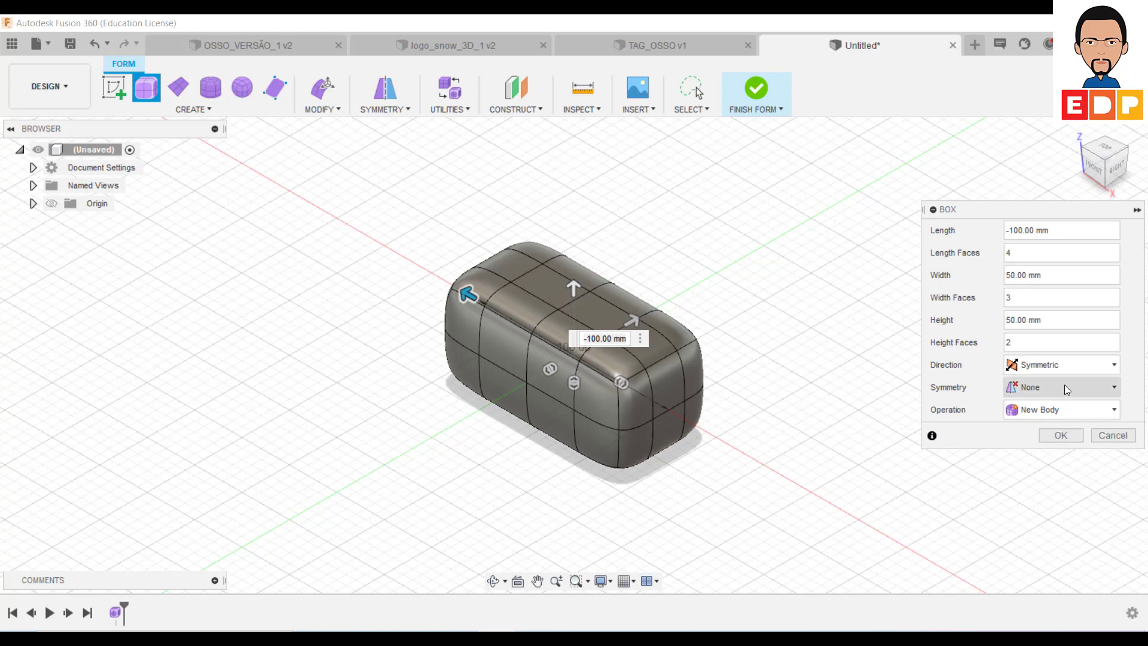
left_click(1063, 386)
left_click(1035, 424)
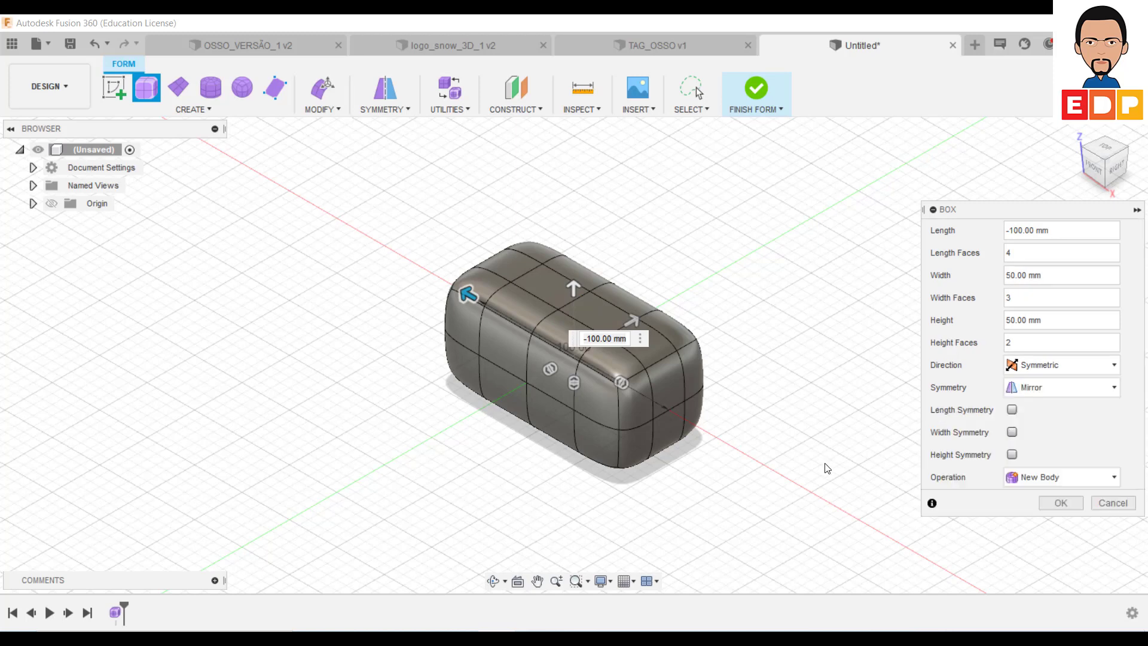
left_click(1012, 410)
left_click(1012, 432)
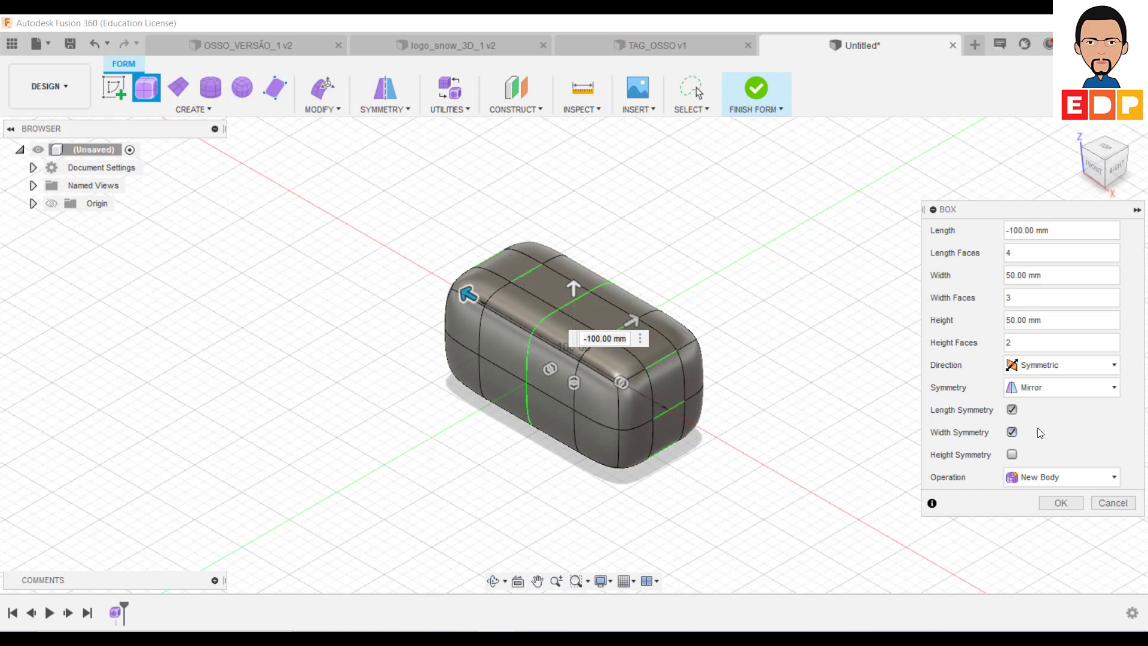
left_click(1011, 455)
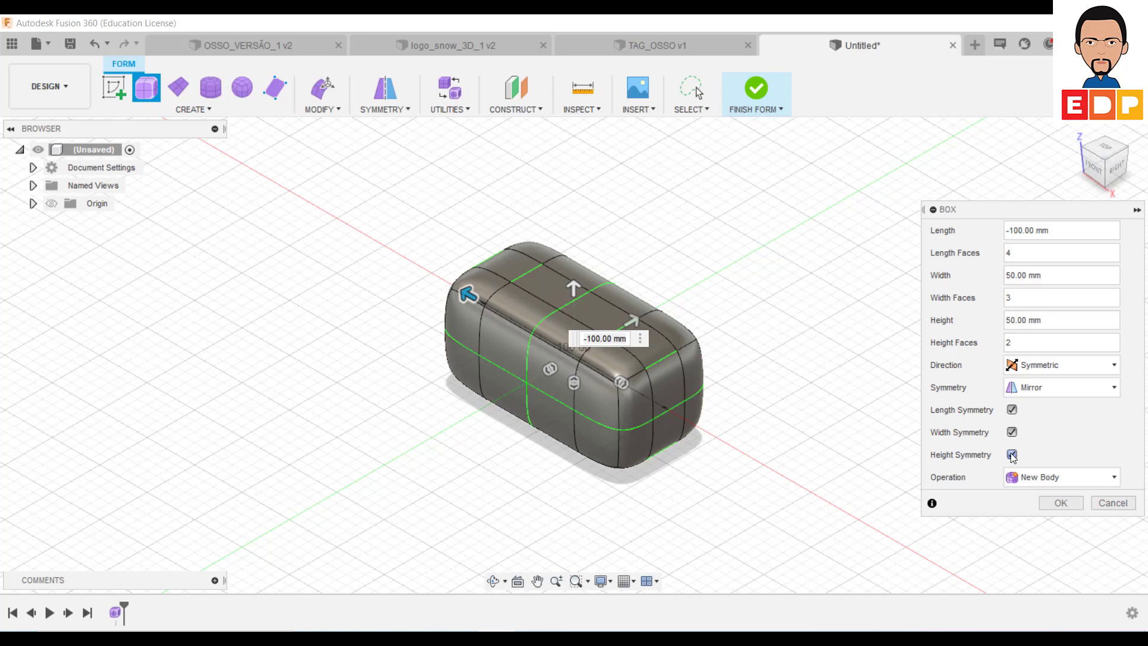
left_click(1012, 454)
left_click(1012, 432)
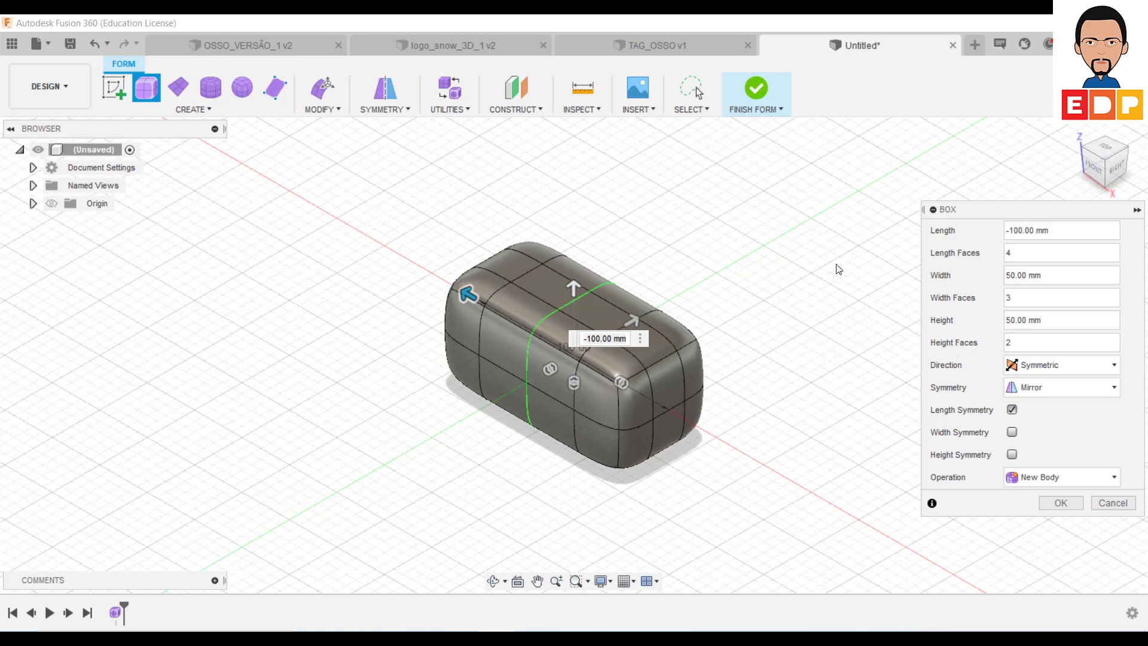
- Set both the length faces and the width faces of the box to 2
double_click(1018, 254)
type("2")
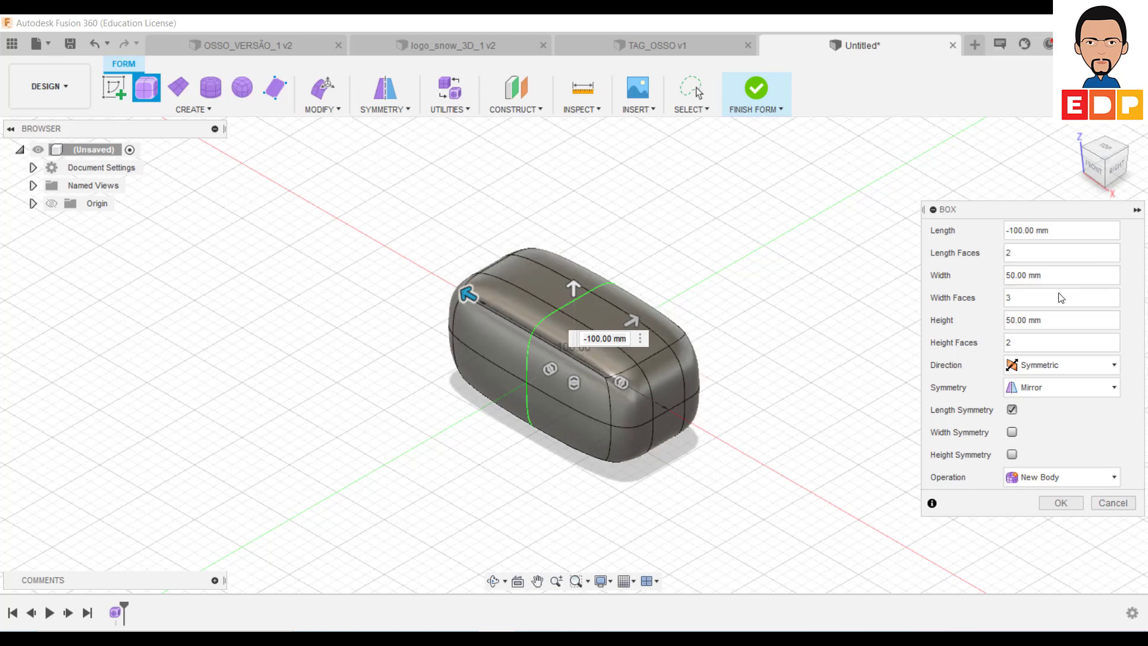
double_click(1010, 297)
type("2")
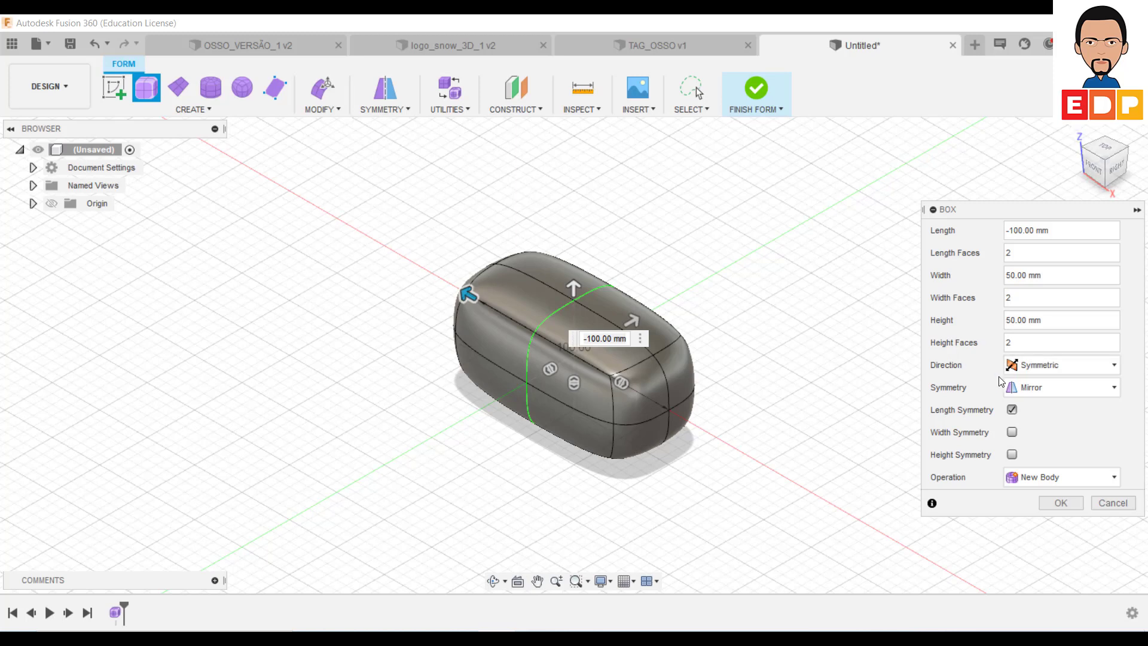
- Set the box's direction to One Side and its length faces to 4, and create the body
left_click(1053, 364)
left_click(1039, 389)
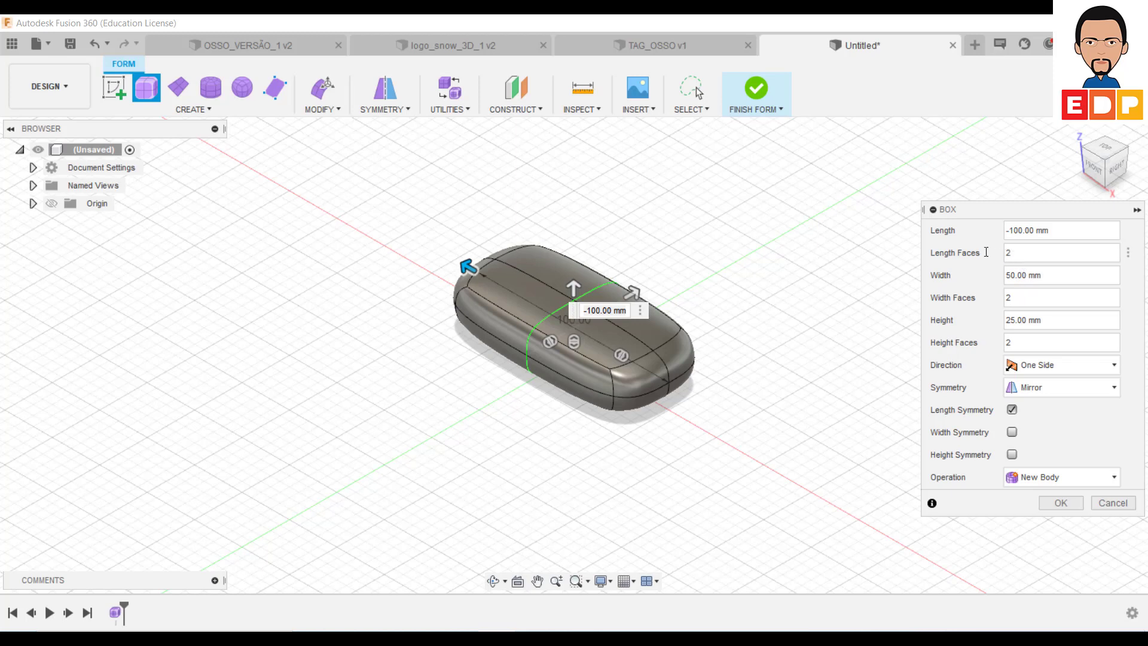
type("4")
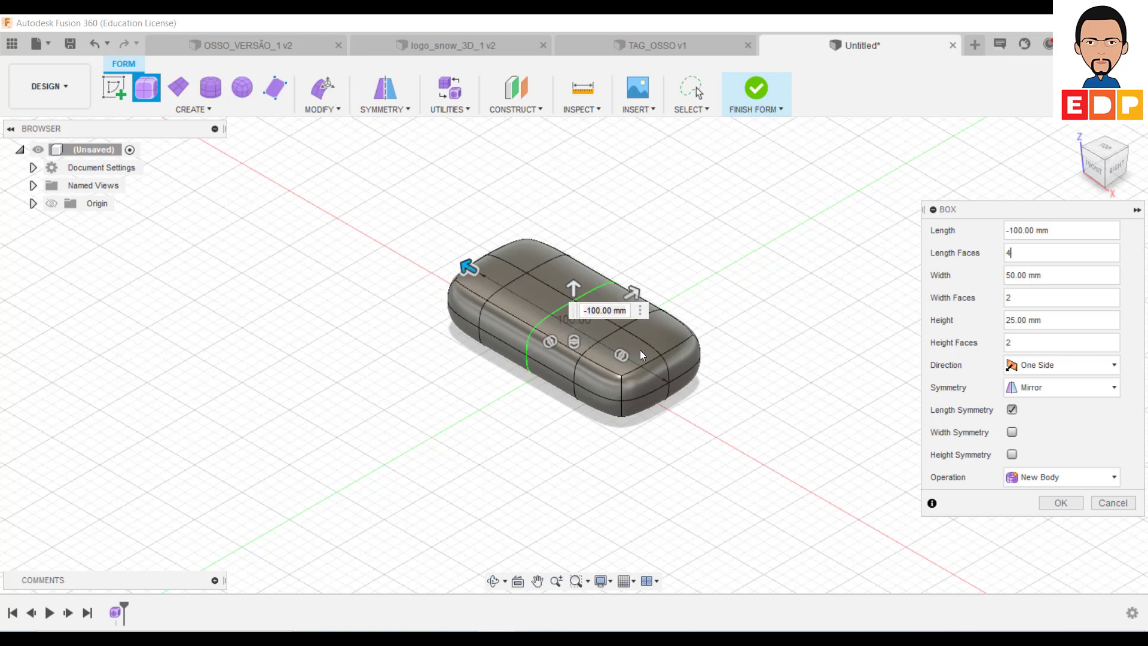
left_click(1074, 504)
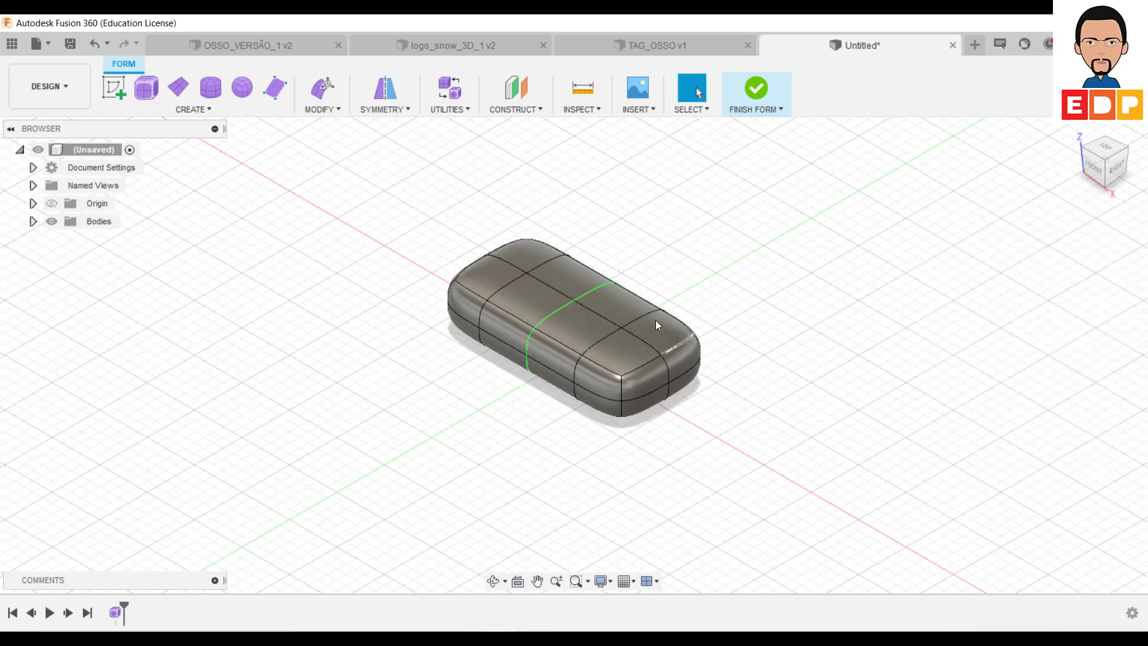
- Try moving the front corner face on top of the box 5 mm along X with Edit Form, and move it back
left_click(630, 358)
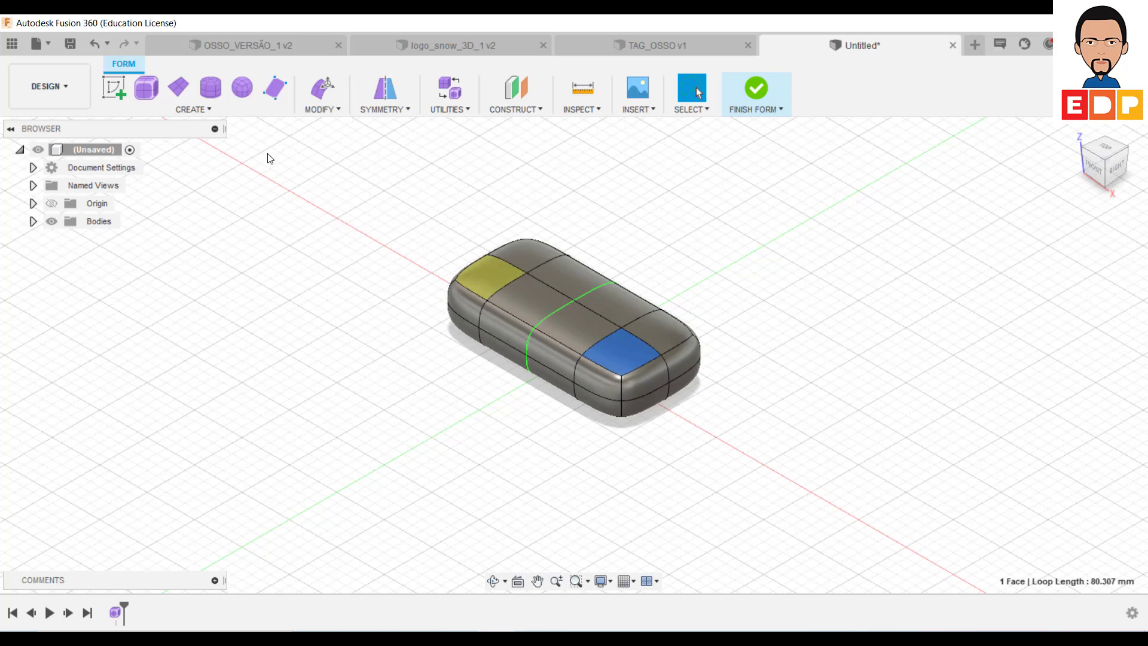
left_click(330, 112)
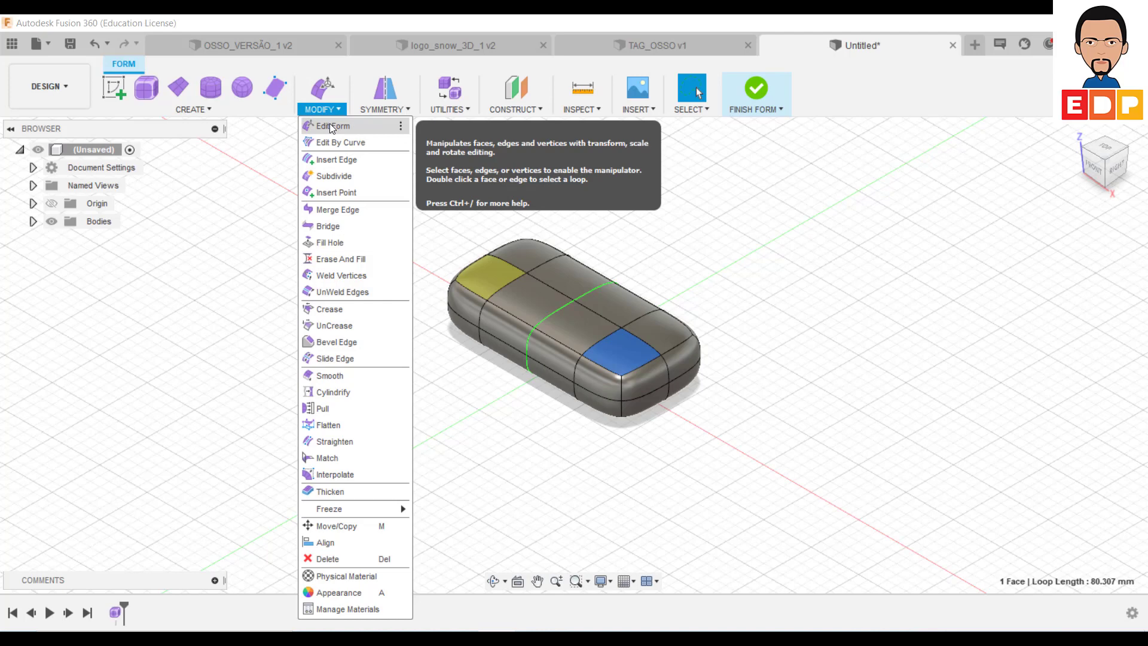
left_click(329, 124)
mouse_move(652, 371)
left_mouse_down()
mouse_move(704, 399)
mouse_move(656, 385)
left_mouse_up()
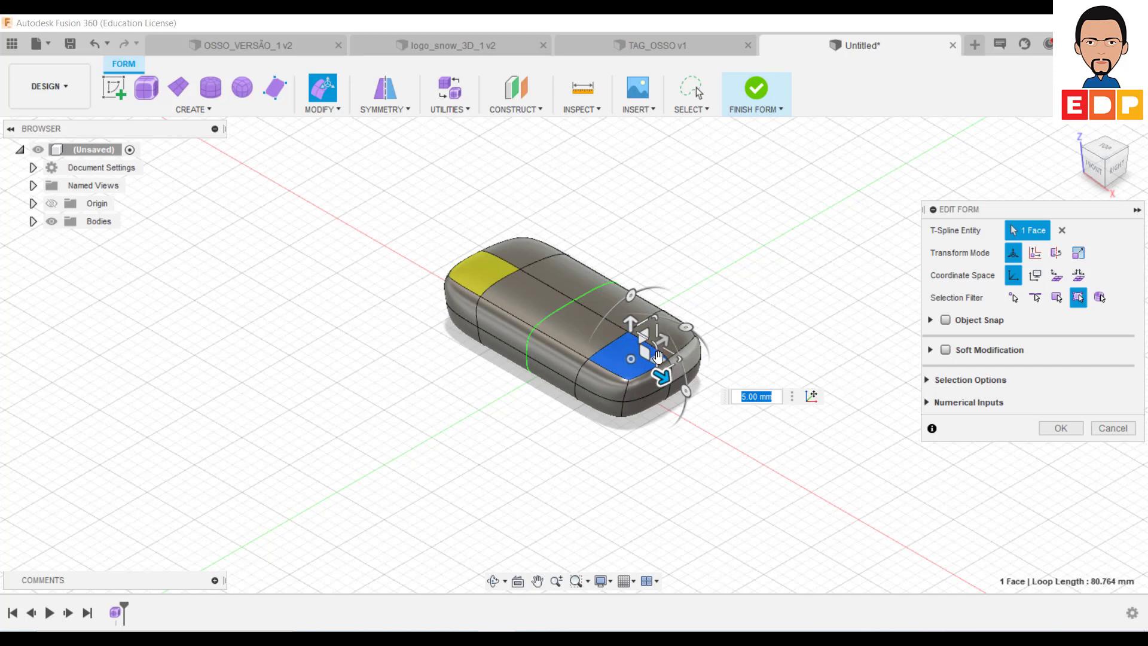
left_click_drag(661, 375, 651, 380)
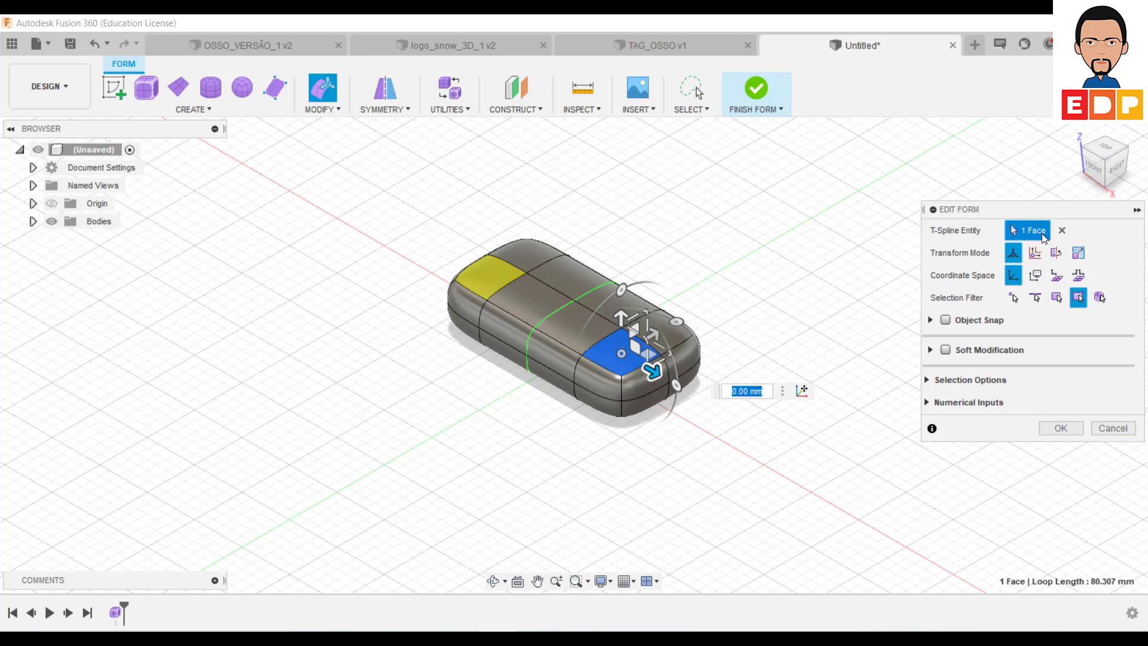
- Select the two top faces at the box's front end and try the translation and rotation transform modes
left_click(671, 335)
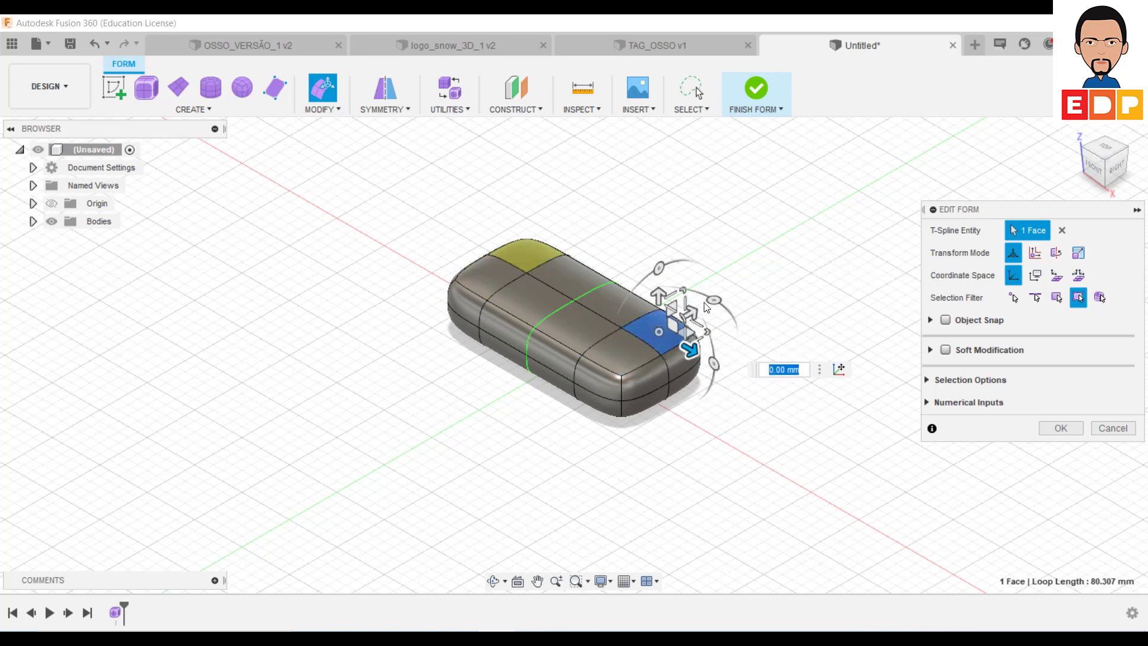
left_click(634, 351, "shift")
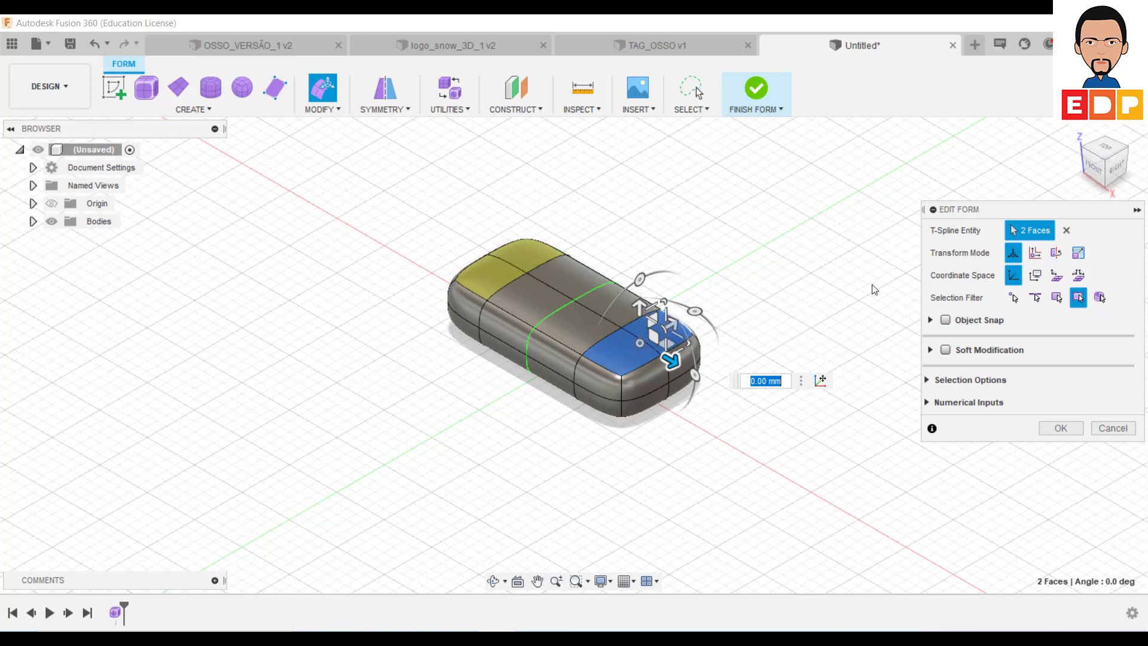
left_click(1035, 253)
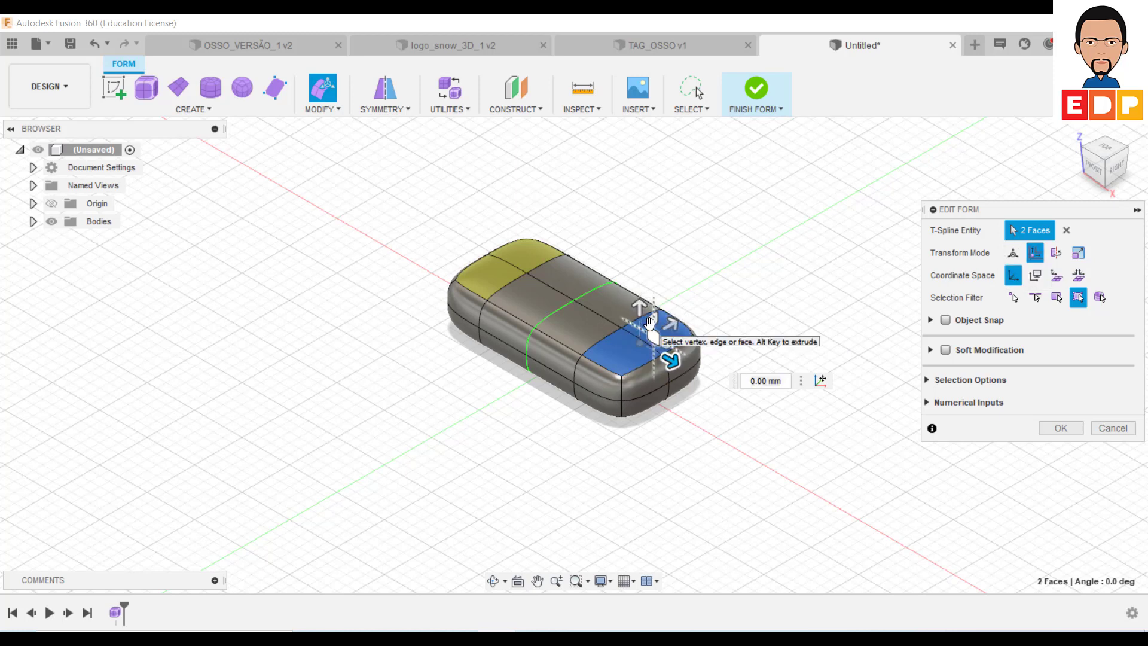
left_click(1057, 253)
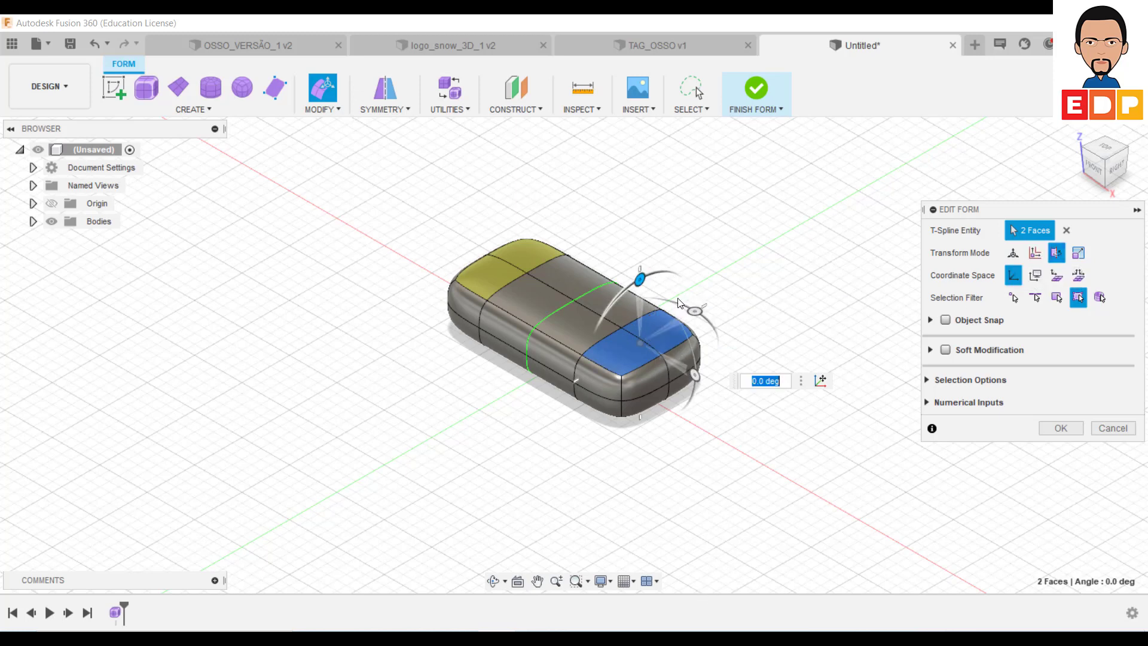
- Try rotating the faces and edges beside the symmetry line along the box's rear side by 40 degrees, and clear the selection
double_click(599, 302)
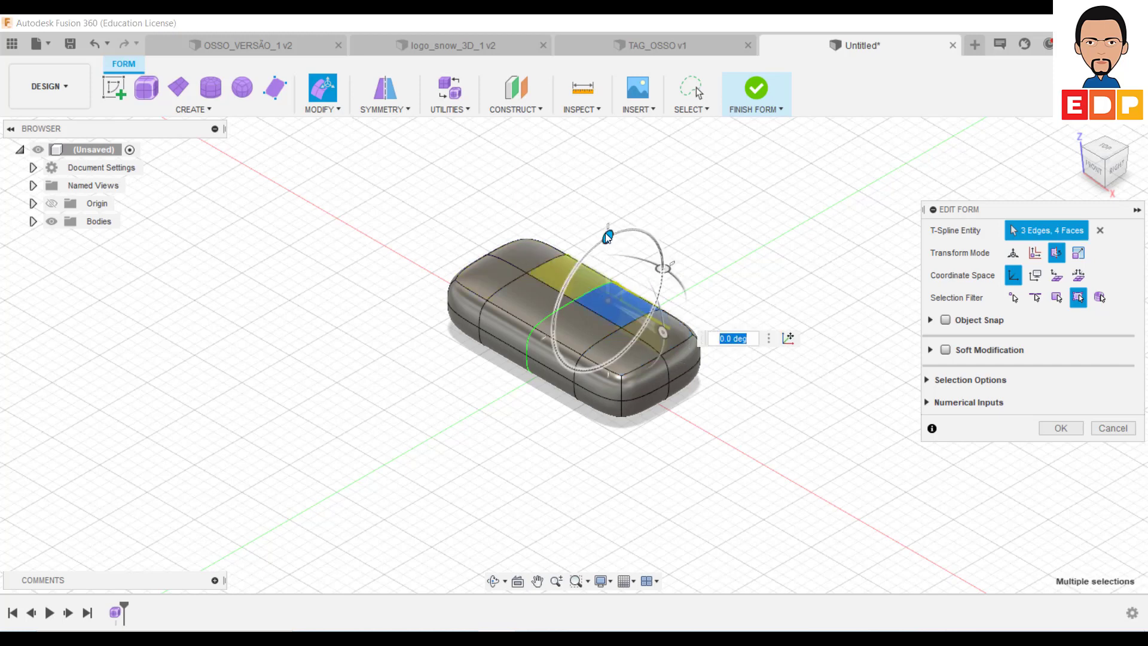
left_click_drag(608, 237, 573, 273)
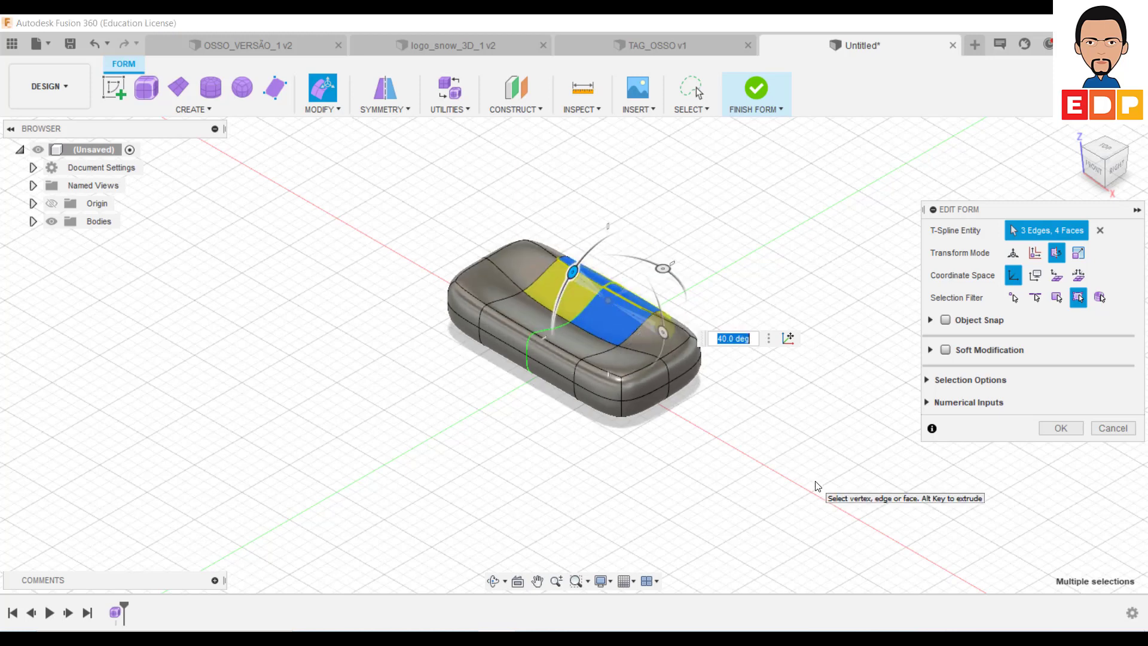
key("Return")
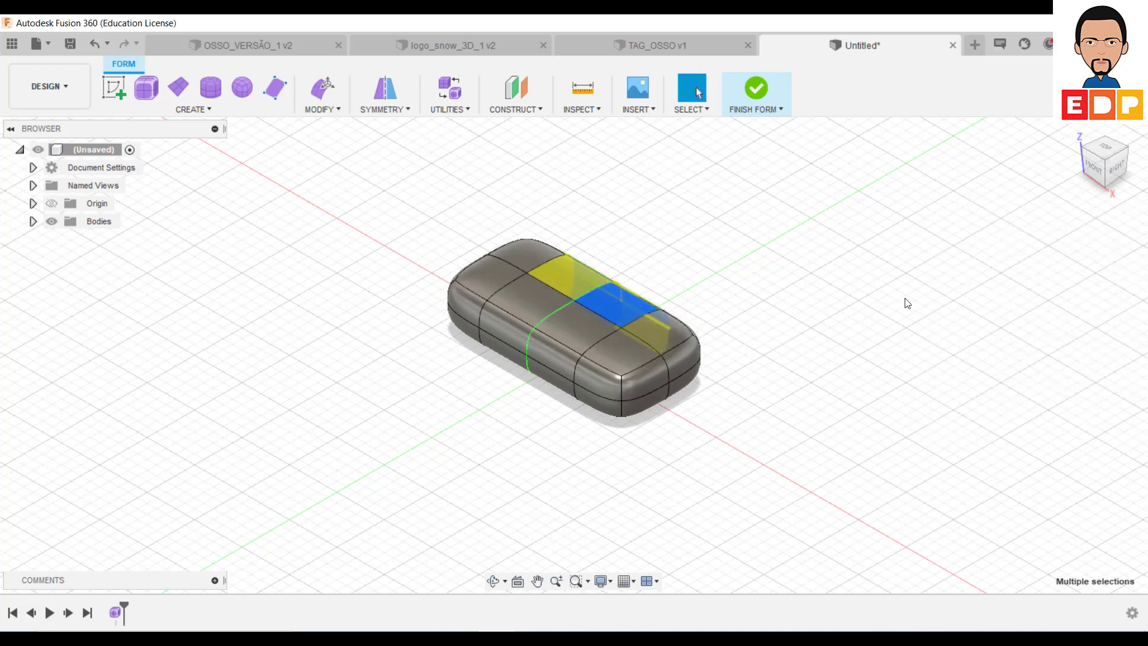
left_click(722, 308)
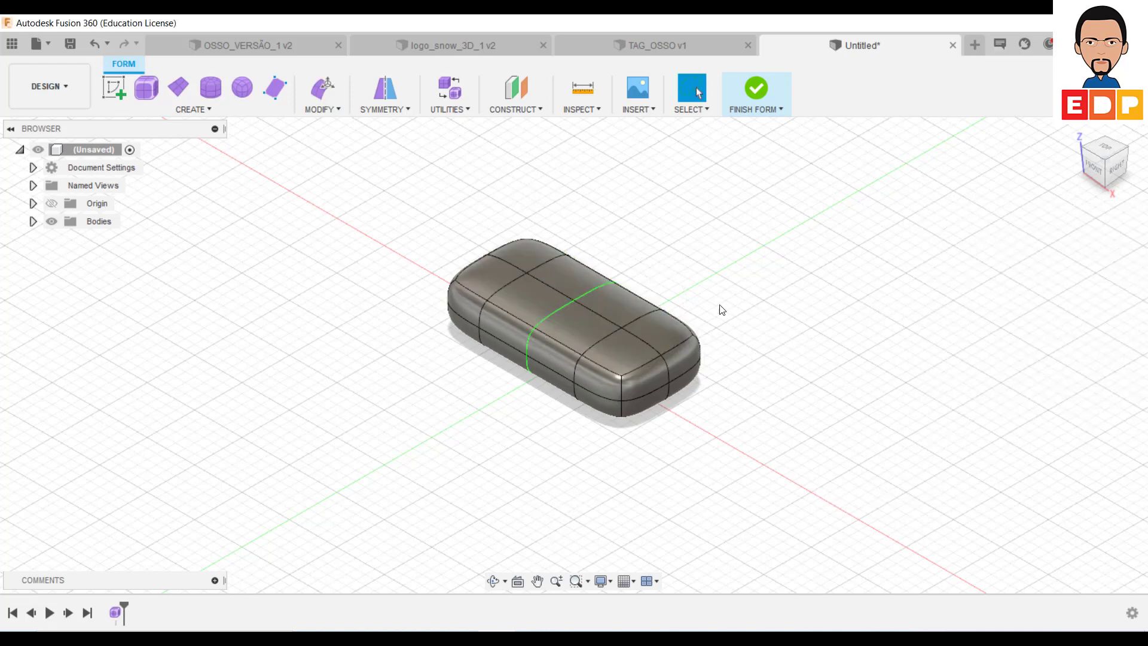
- Try scaling the rear top face beside the symmetry line to a factor of about 1.072, cancel the edit, and clear the selection
left_click(321, 102)
left_click(329, 119)
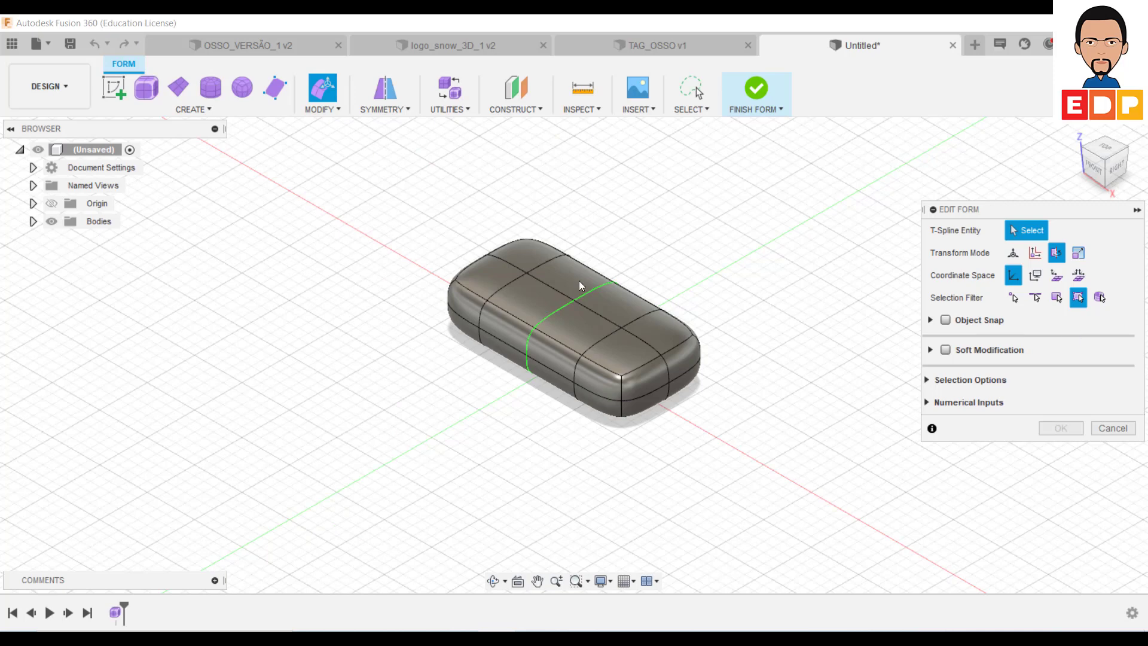
left_click(605, 308)
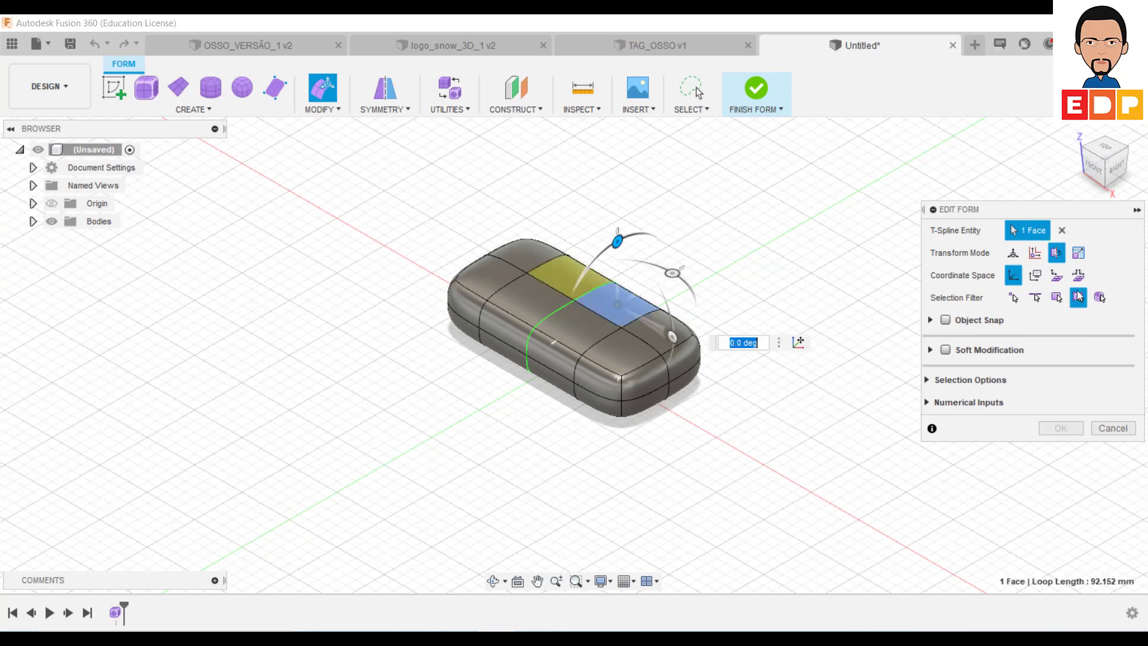
left_click(1083, 256)
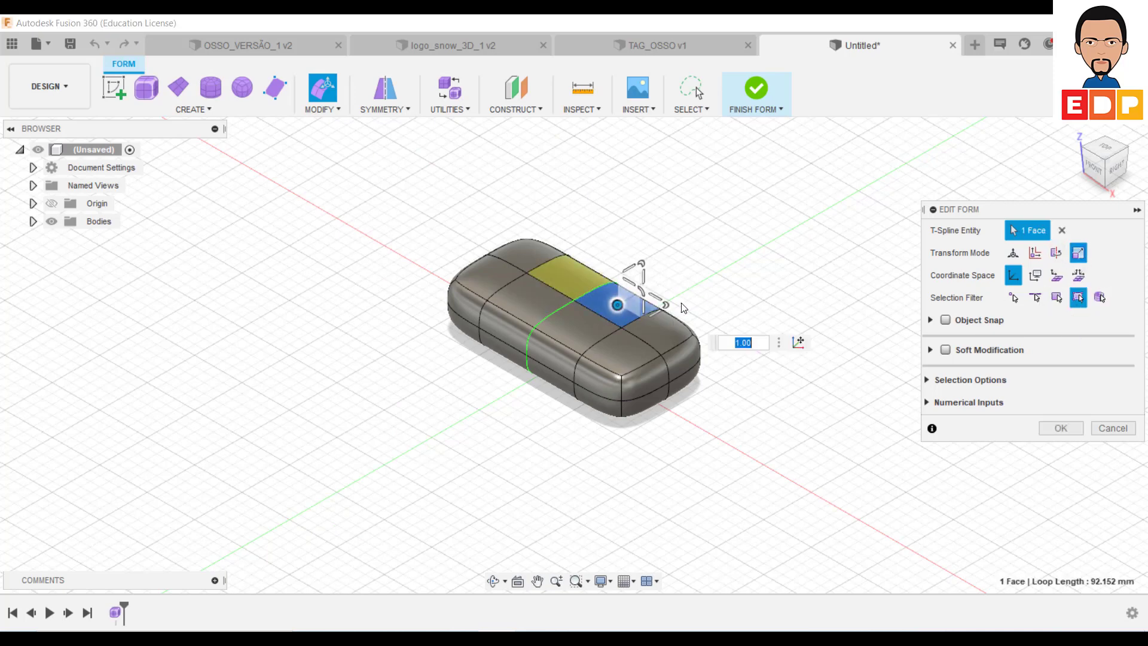
mouse_move(669, 304)
left_mouse_down()
mouse_move(705, 305)
mouse_move(671, 308)
left_mouse_up()
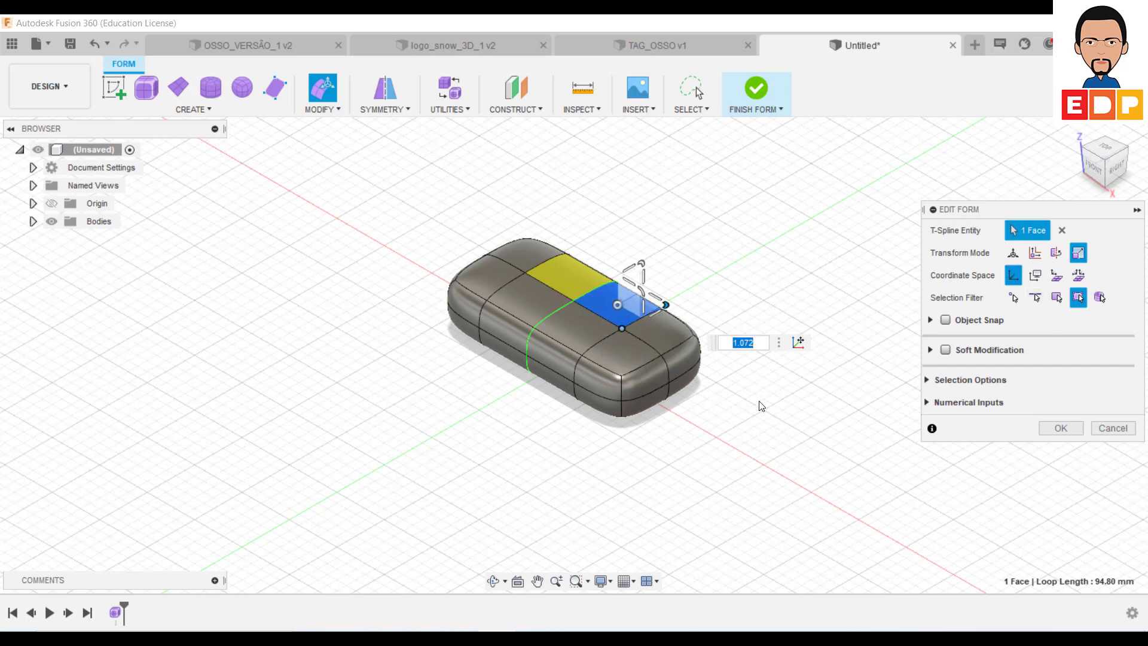
key("Escape")
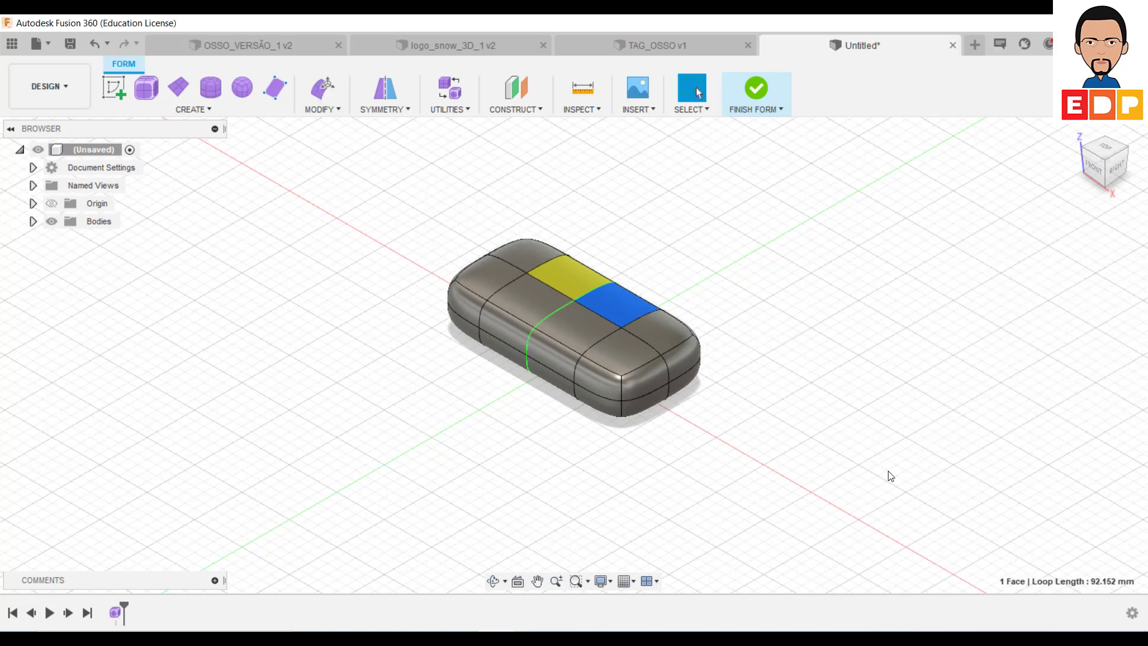
left_click(902, 433)
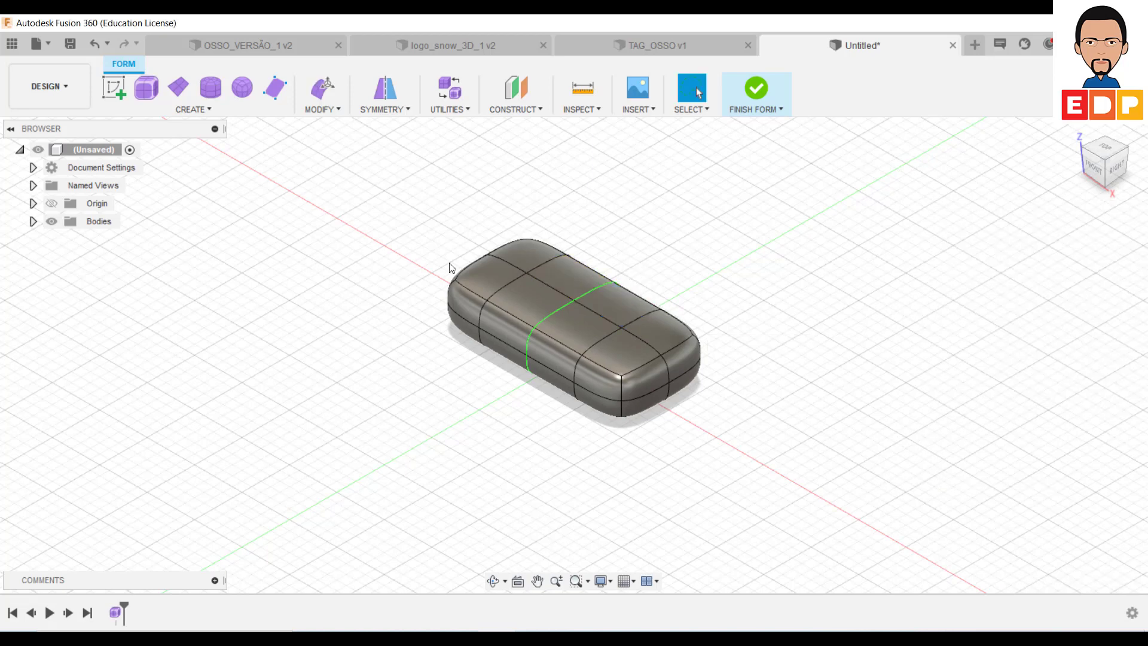
- Try the Vertex, Edge, Face, All and Body selection filters in Edit Form, and switch Object Snap on and off
left_click(335, 110)
left_click(335, 126)
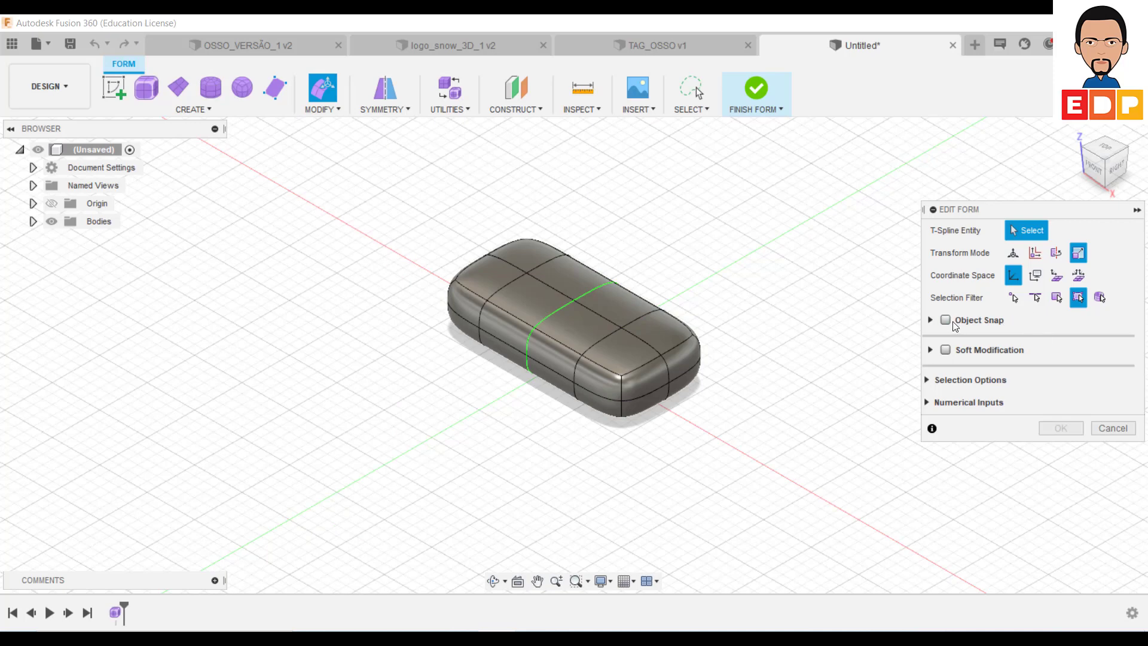
left_click(1014, 298)
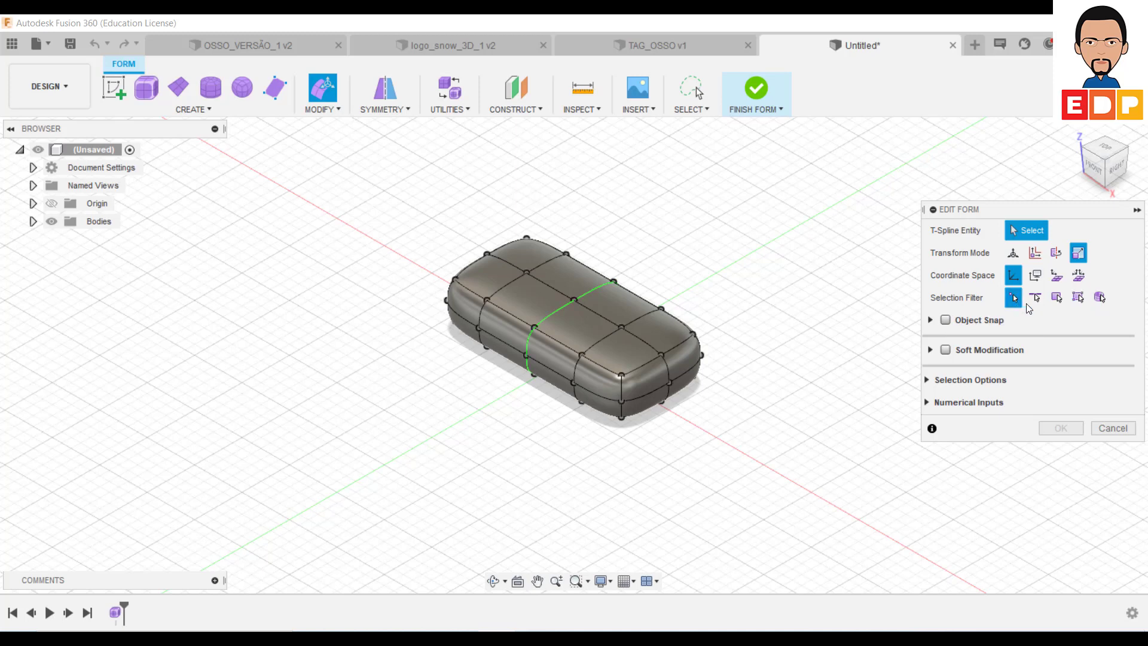
left_click(1035, 298)
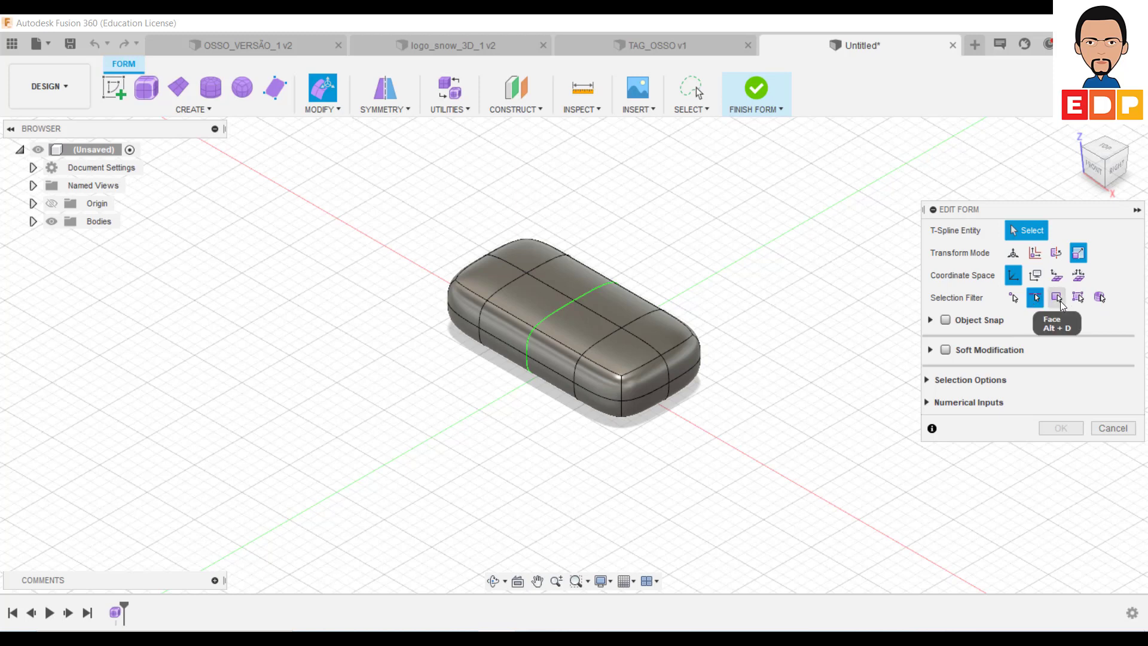
left_click(1062, 303)
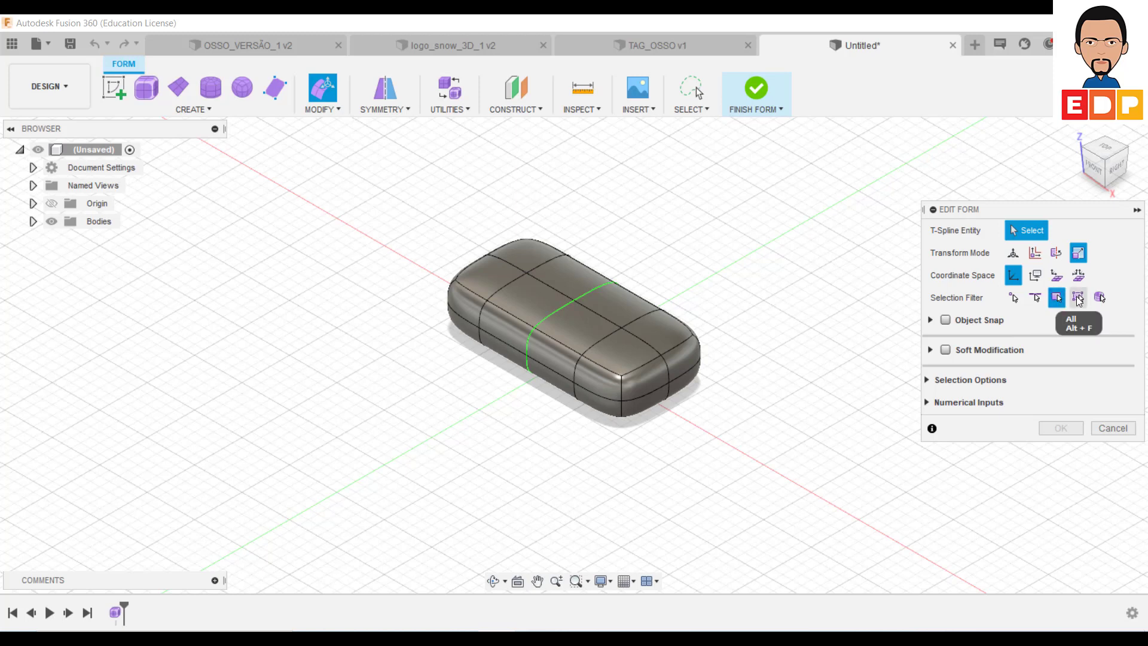
left_click(1079, 299)
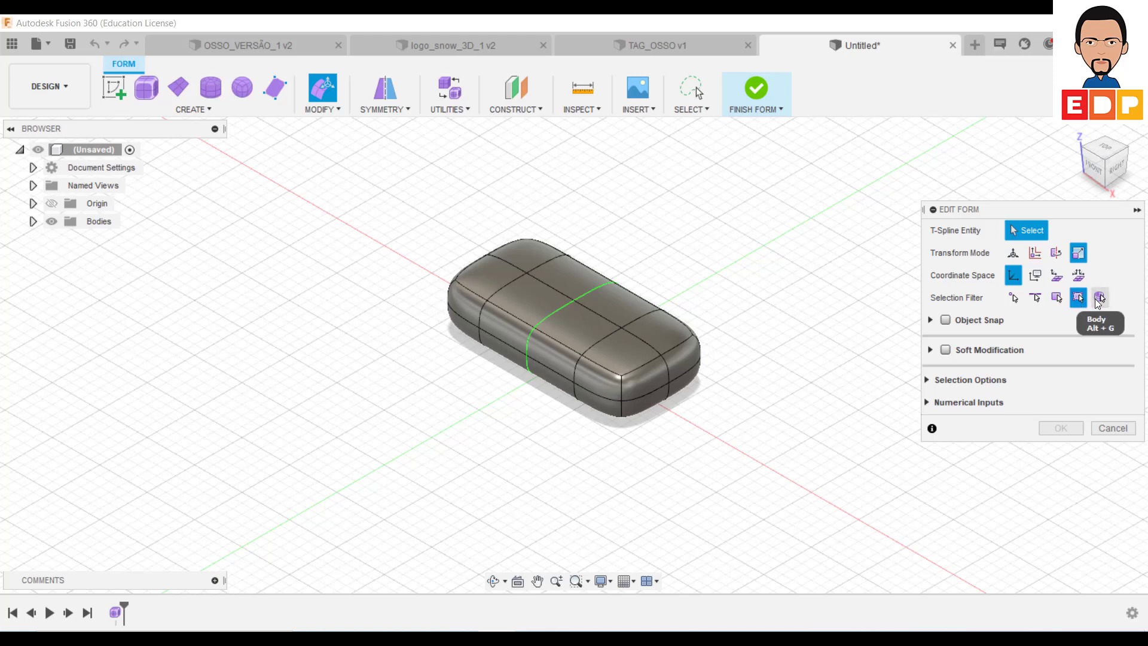
left_click(1099, 299)
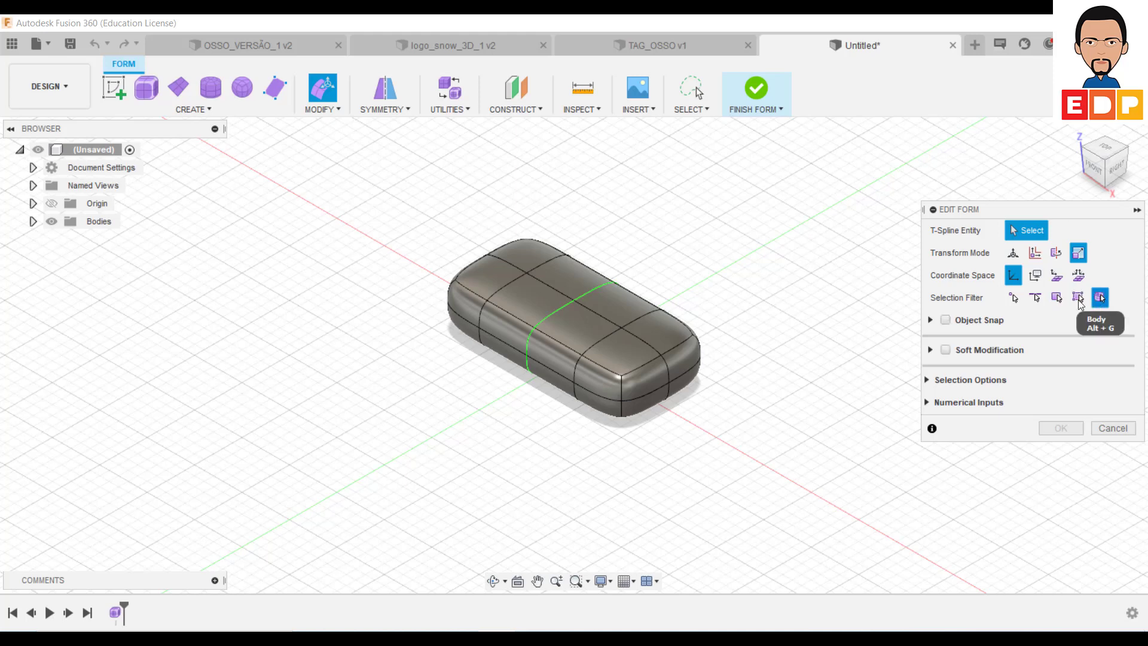
left_click(1035, 298)
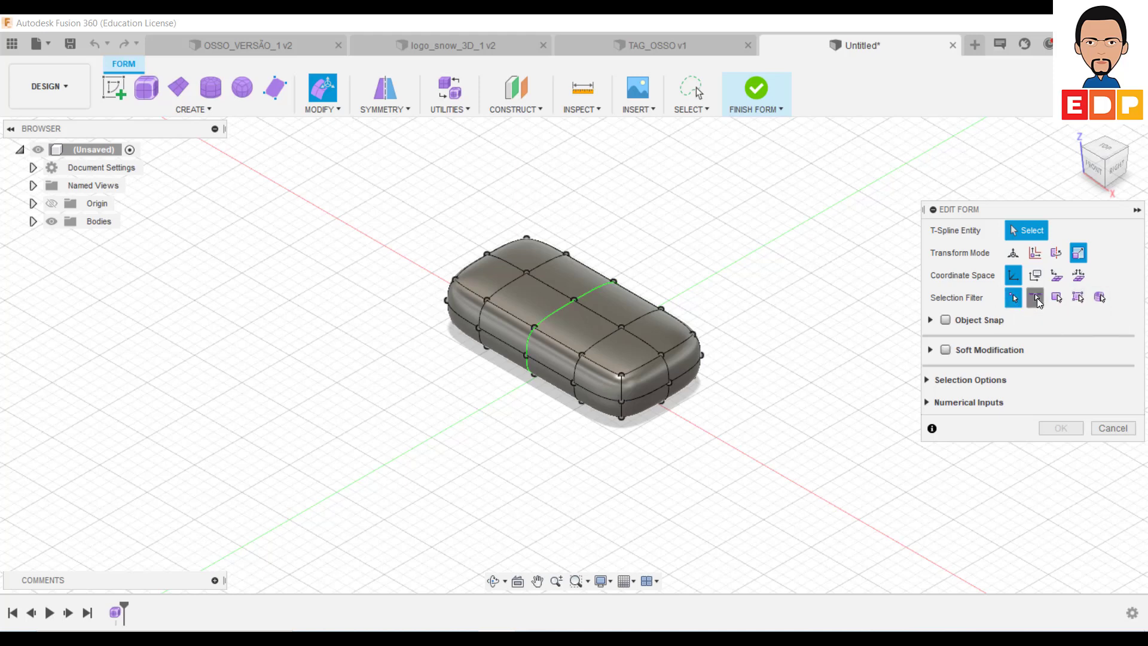
left_click(1079, 297)
left_click(1101, 298)
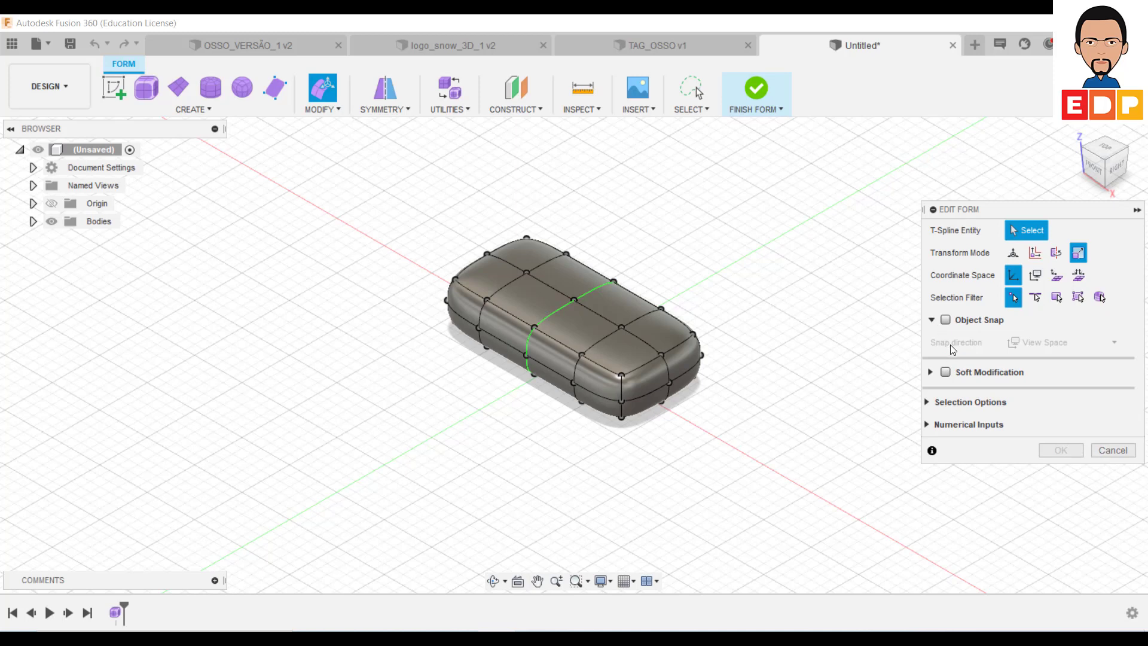
left_click(946, 320)
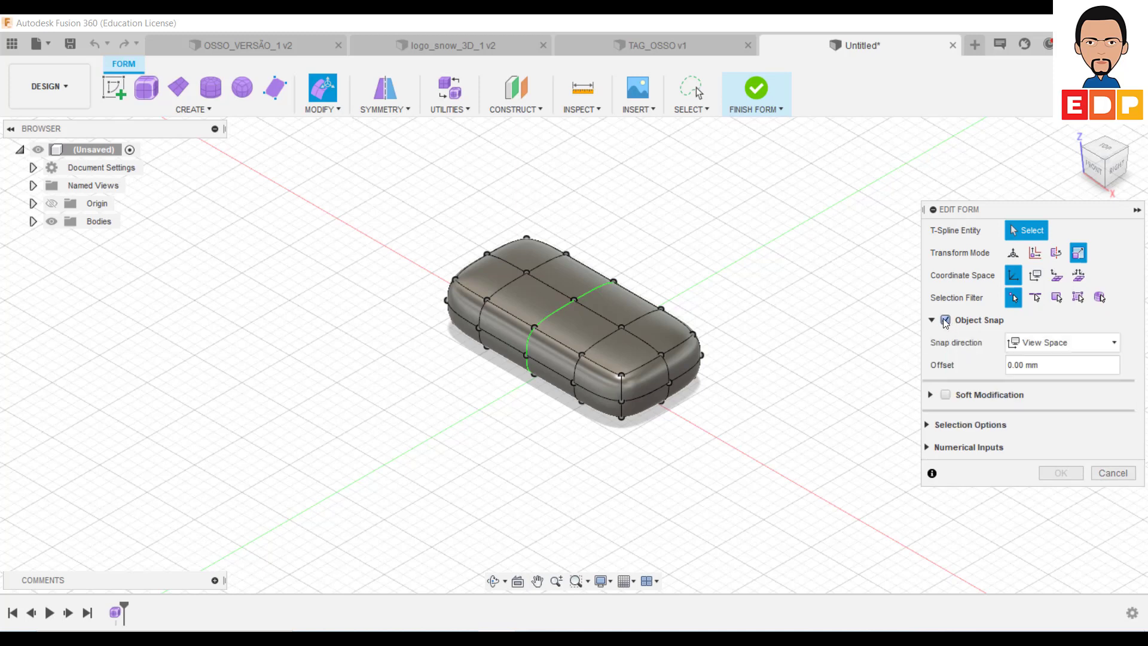
left_click(946, 321)
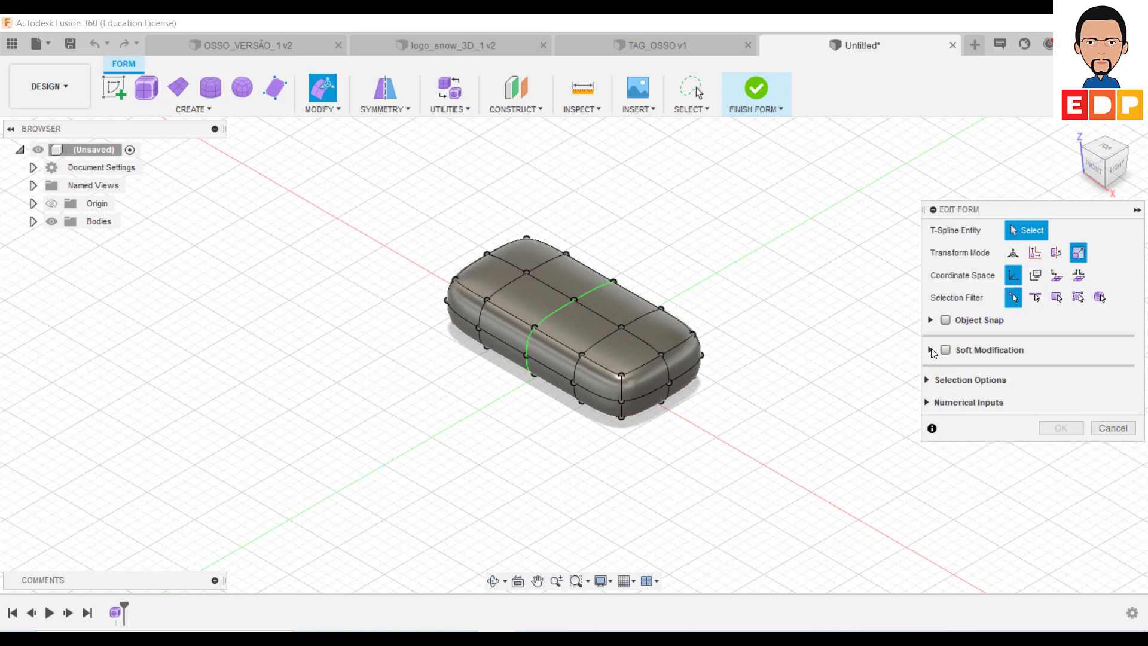
- Enable Soft Modification in Edit Form, try its three extent types, return to the first, and choose the second transition type
left_click(931, 351)
left_click(947, 351)
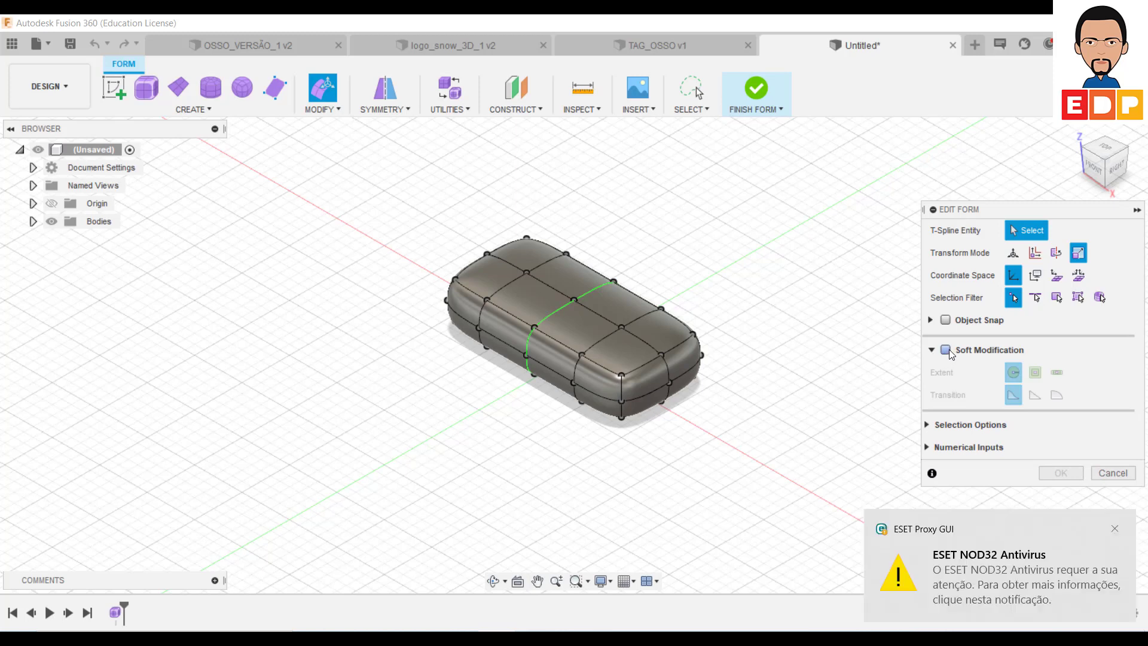
left_click(1117, 529)
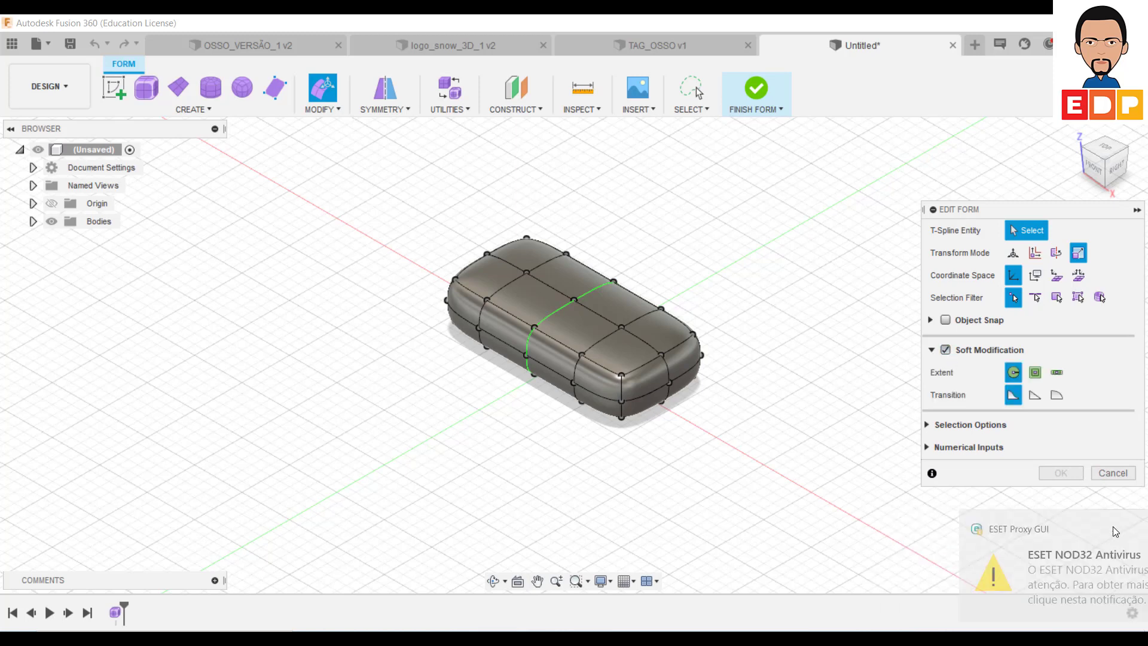
left_click(1036, 372)
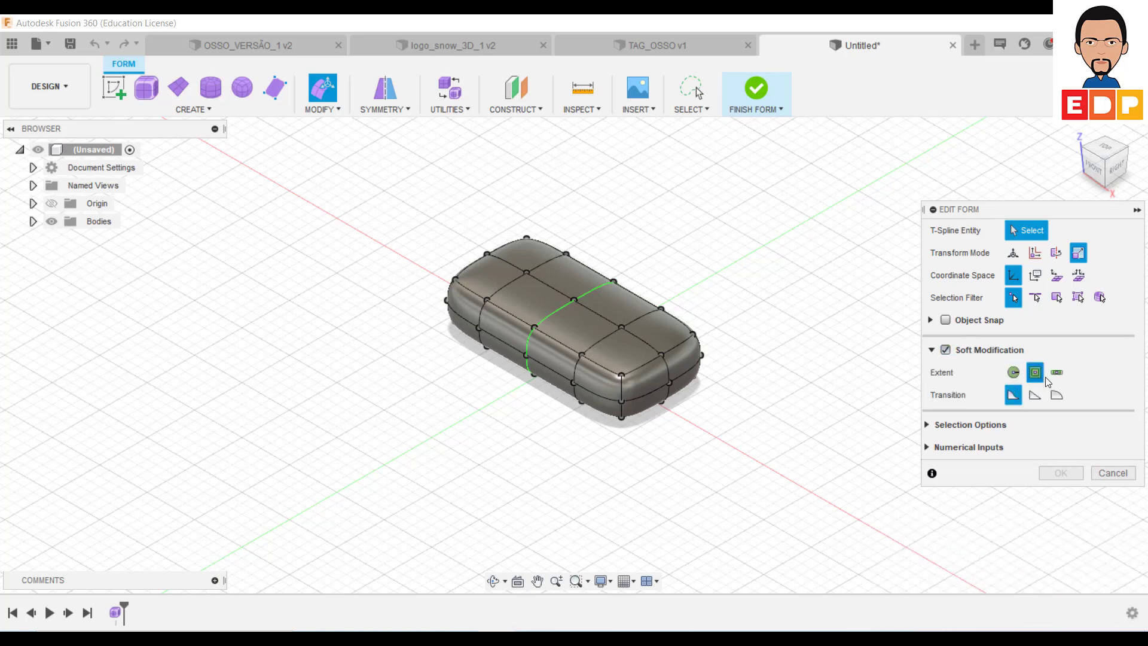
left_click(1057, 373)
left_click(1015, 373)
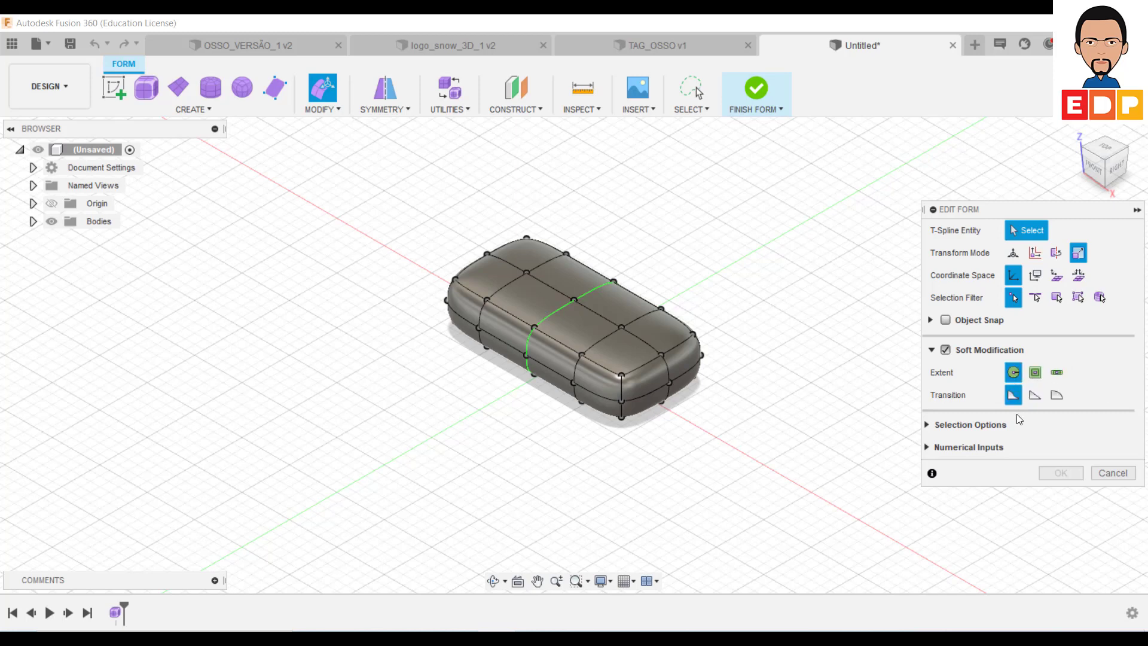
left_click(1034, 397)
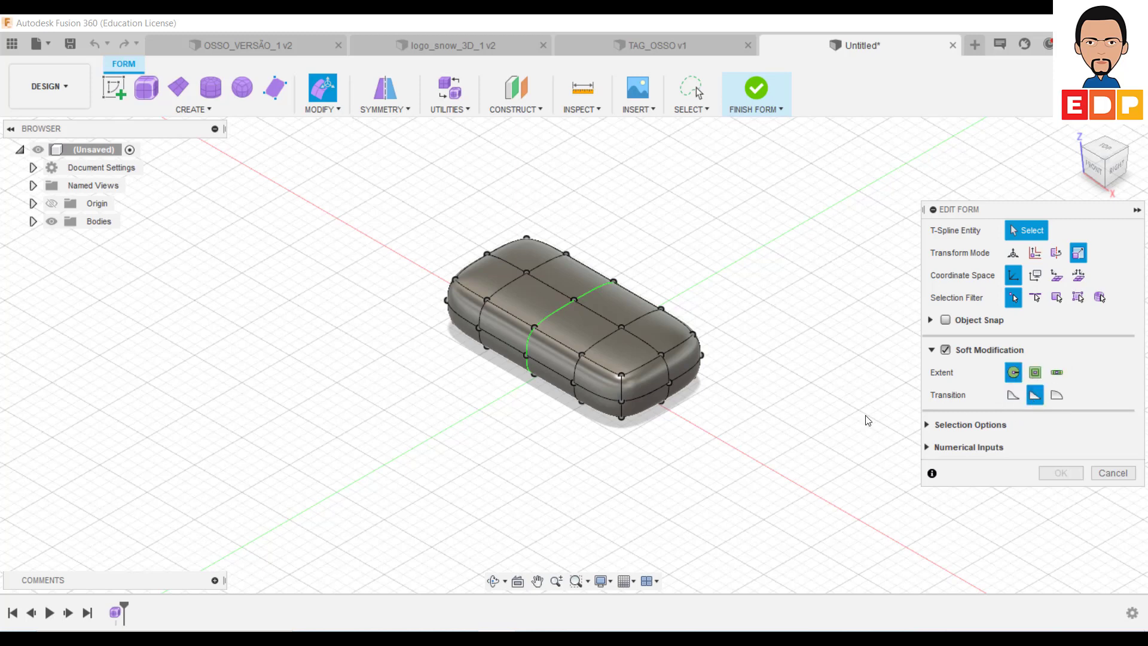
- Set the selection filter to All and try Soft Modification's transition types, ending on the first one
left_click(1035, 297)
left_click(1057, 297)
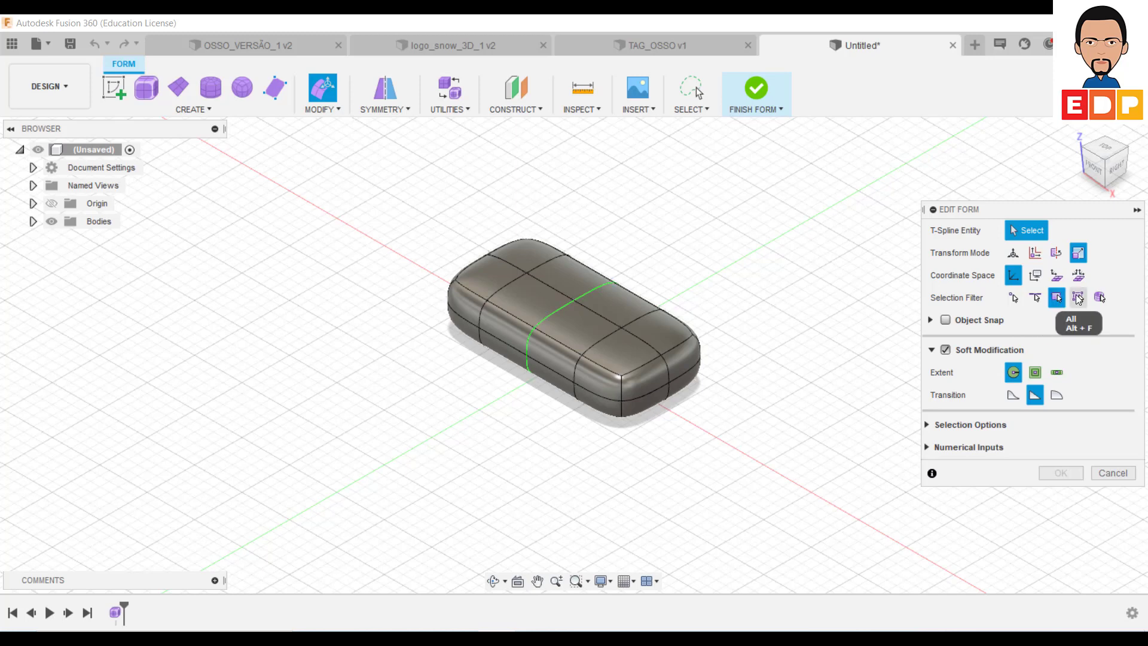
left_click(1079, 297)
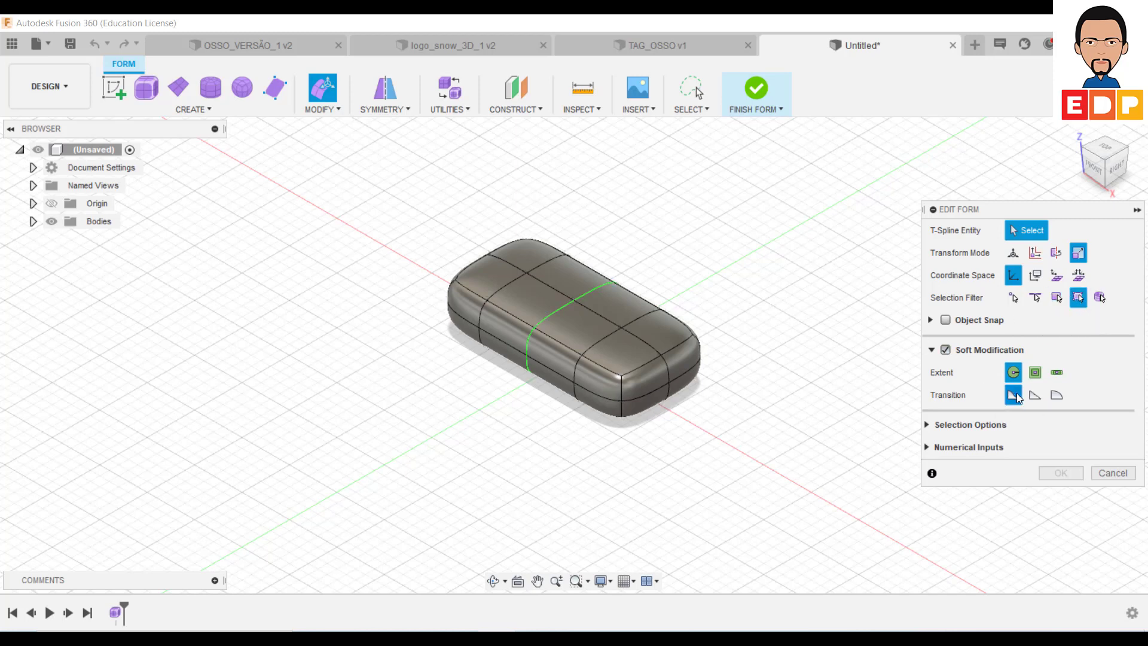
left_click(1057, 394)
left_click(1035, 397)
left_click(1013, 395)
- Try scaling the front corner face on top of the box to about 1.203 with Soft Modification's third transition type
left_click(626, 345)
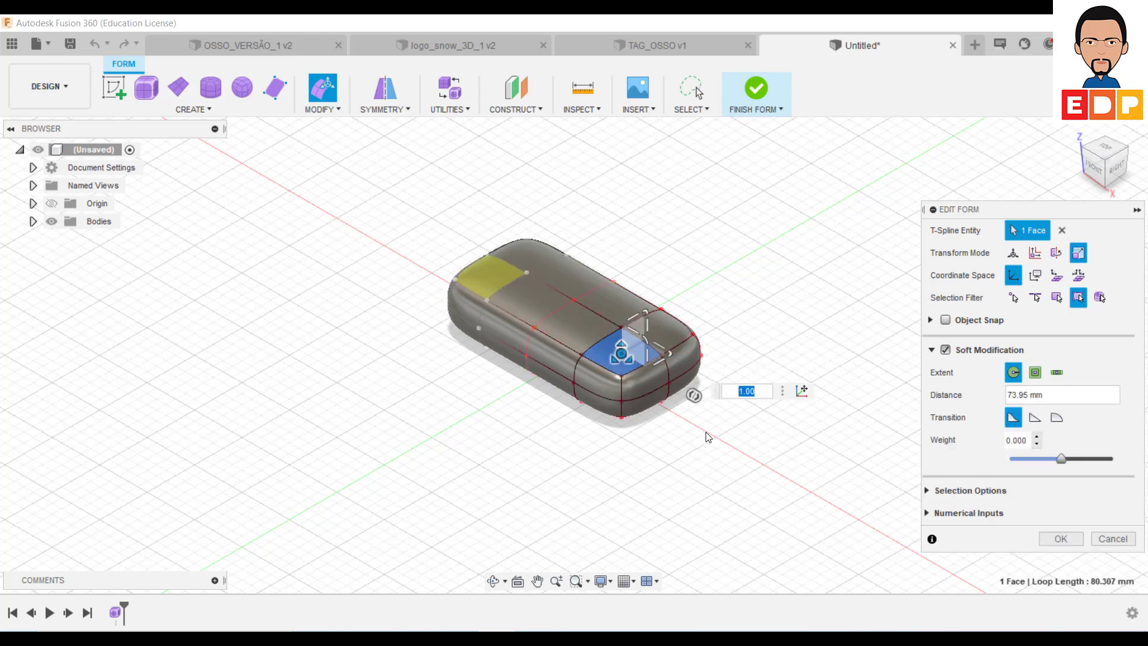
left_click(1035, 421)
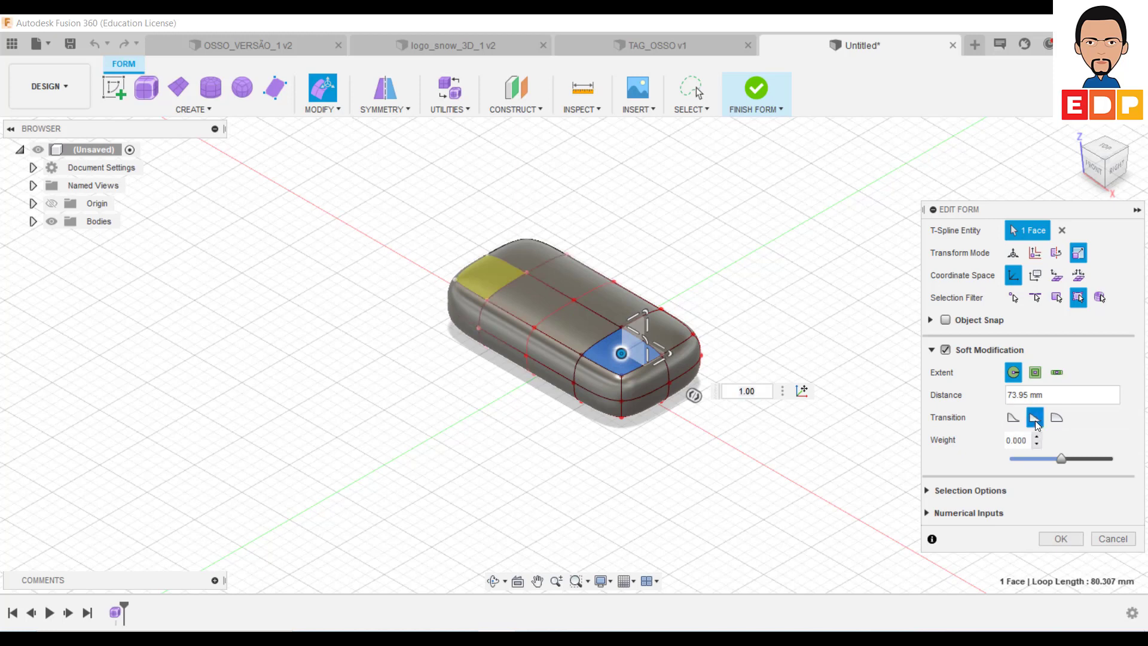
left_click(1055, 419)
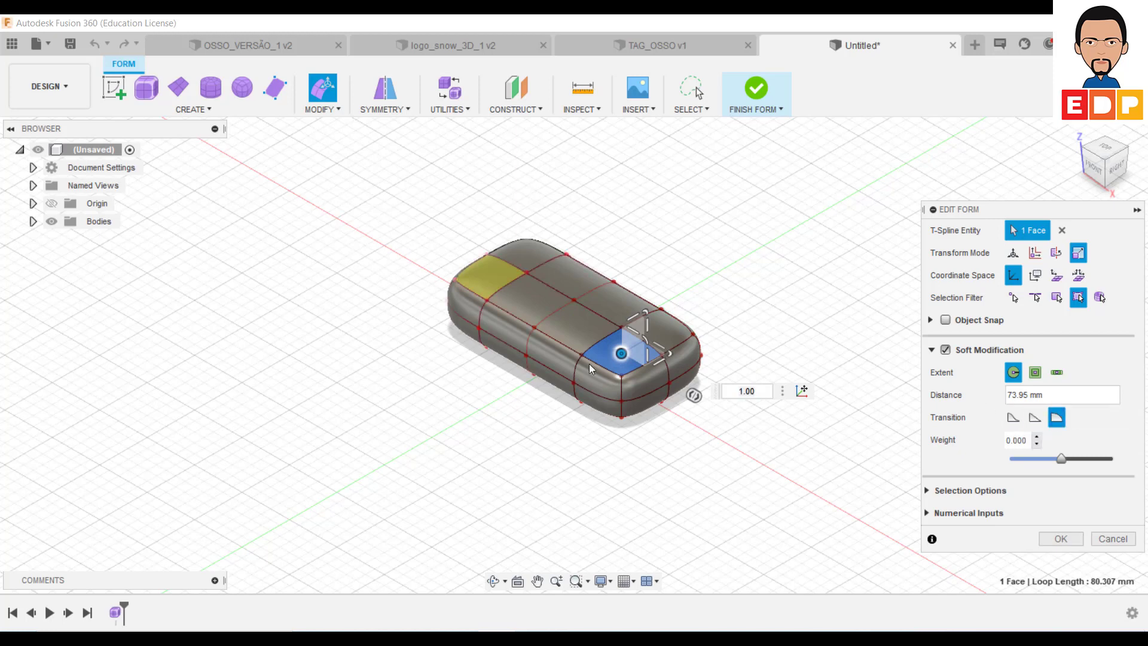
left_click_drag(628, 349, 623, 354)
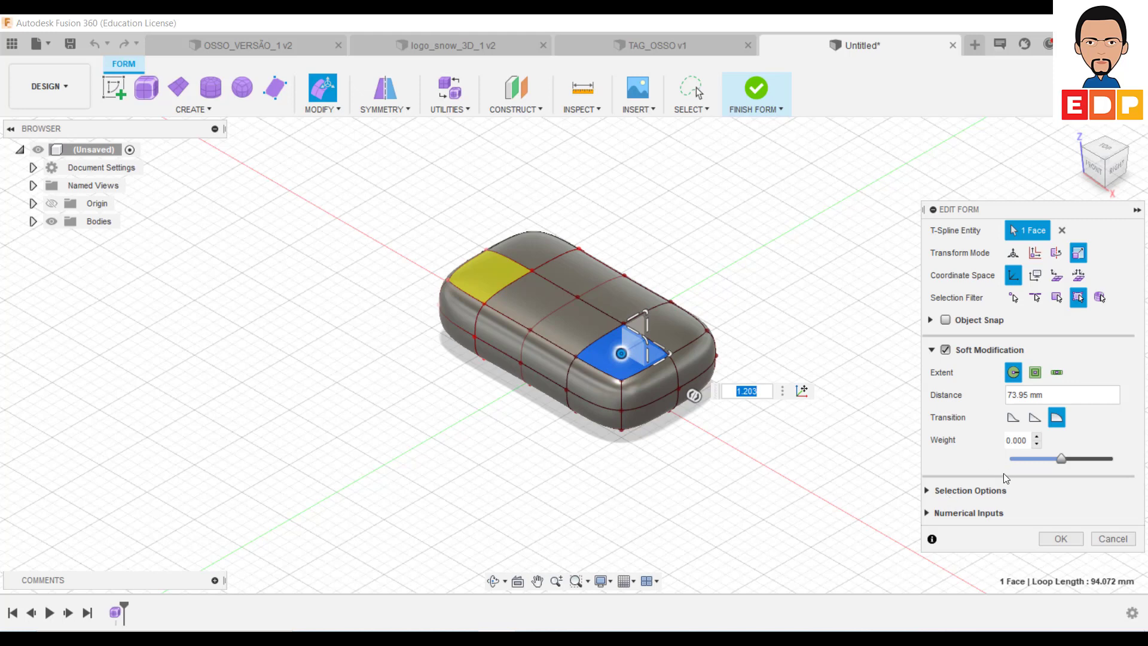
- Examine Edit Form's Selection Options and Numerical Inputs, cancel the edit, and clear the selection
left_click(938, 490)
scroll(962, 477, "down", 3)
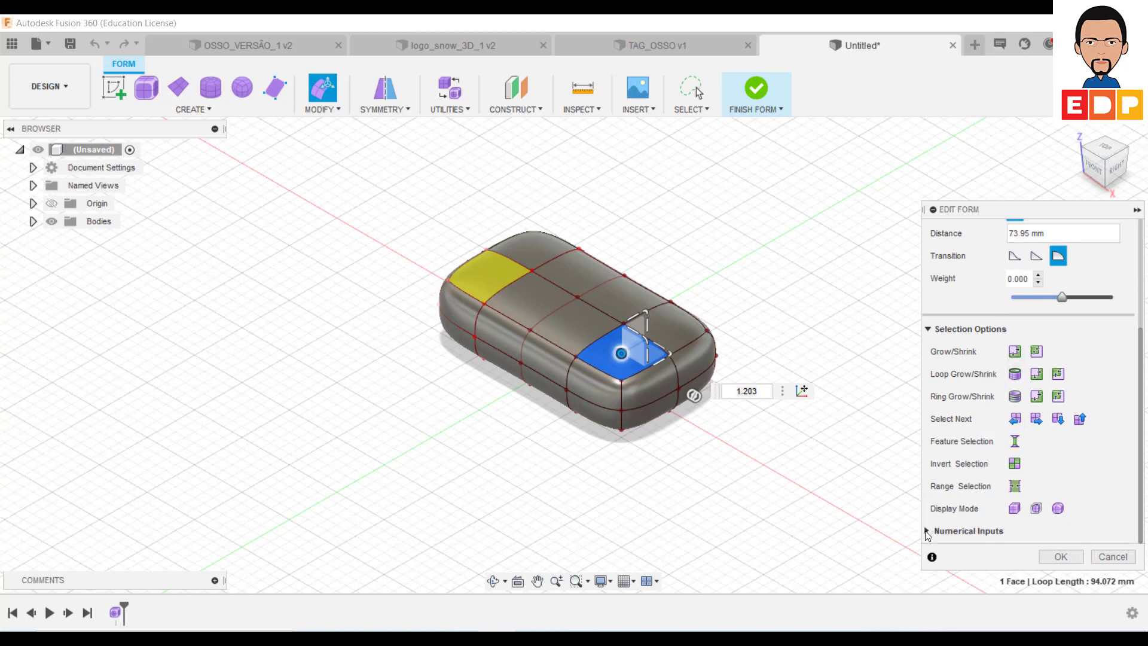
left_click(968, 531)
scroll(987, 466, "down", 3)
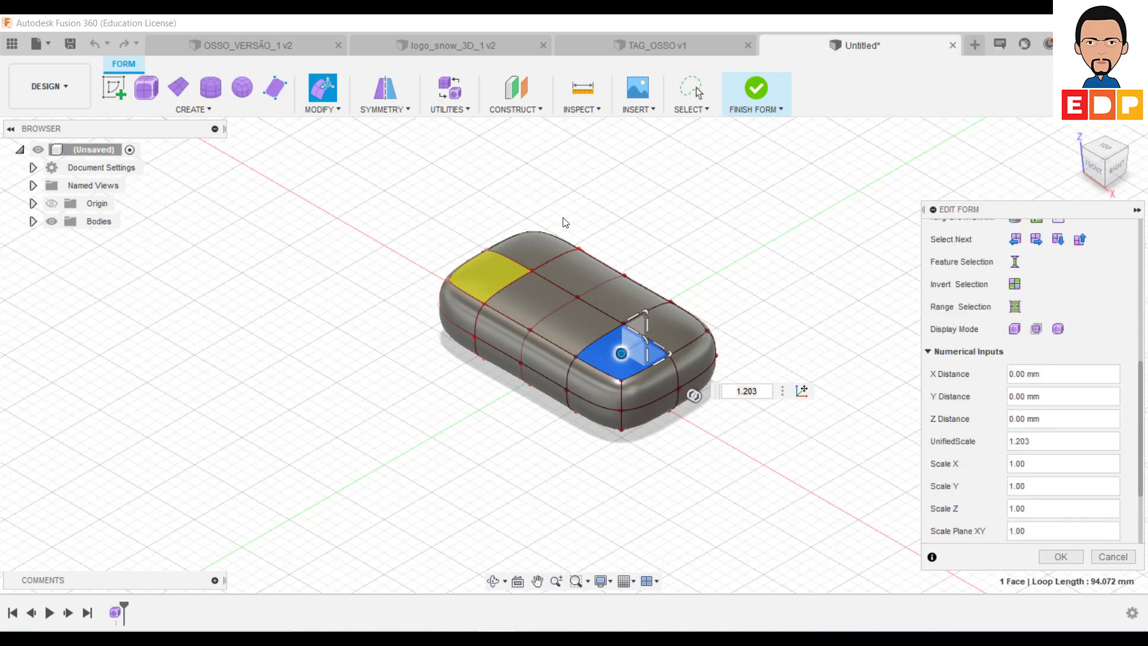
left_click(1113, 557)
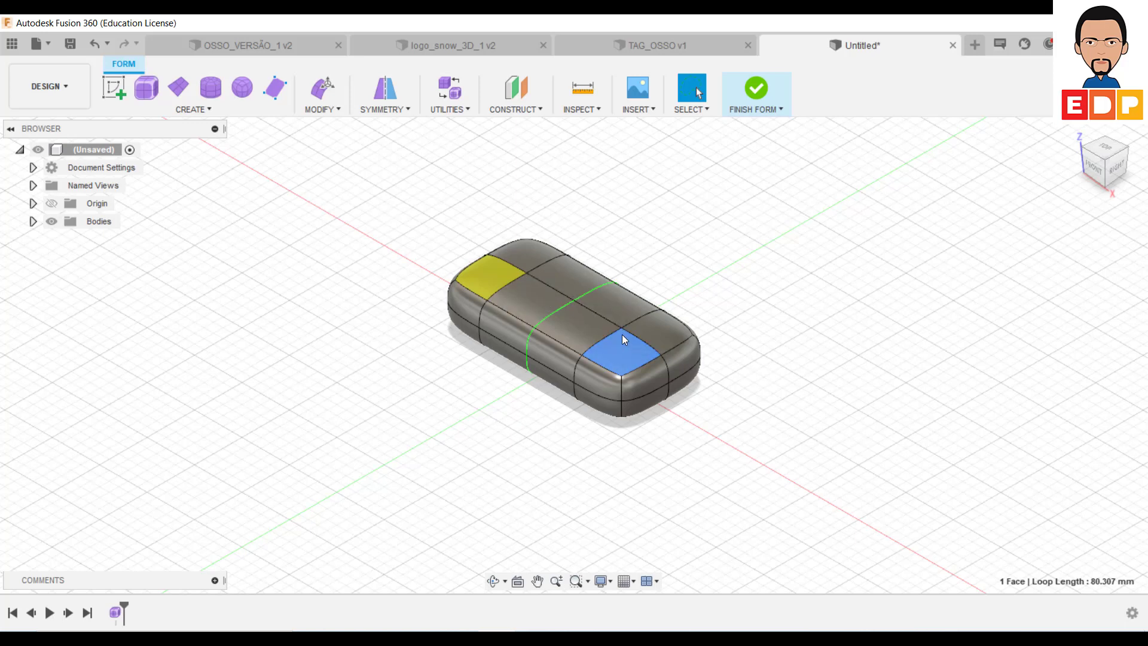
left_click(575, 278)
left_click(1003, 384)
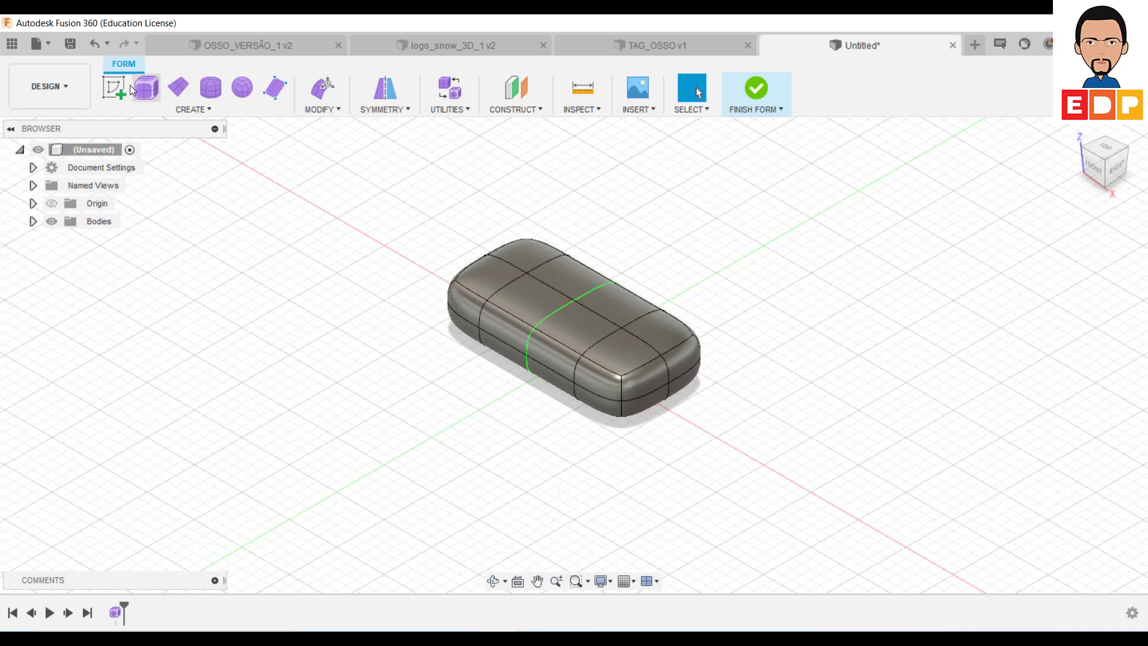
- Finish the form and sketch a circle about 10 mm in diameter on the XY plane, over the box's upper-left area
left_click(756, 95)
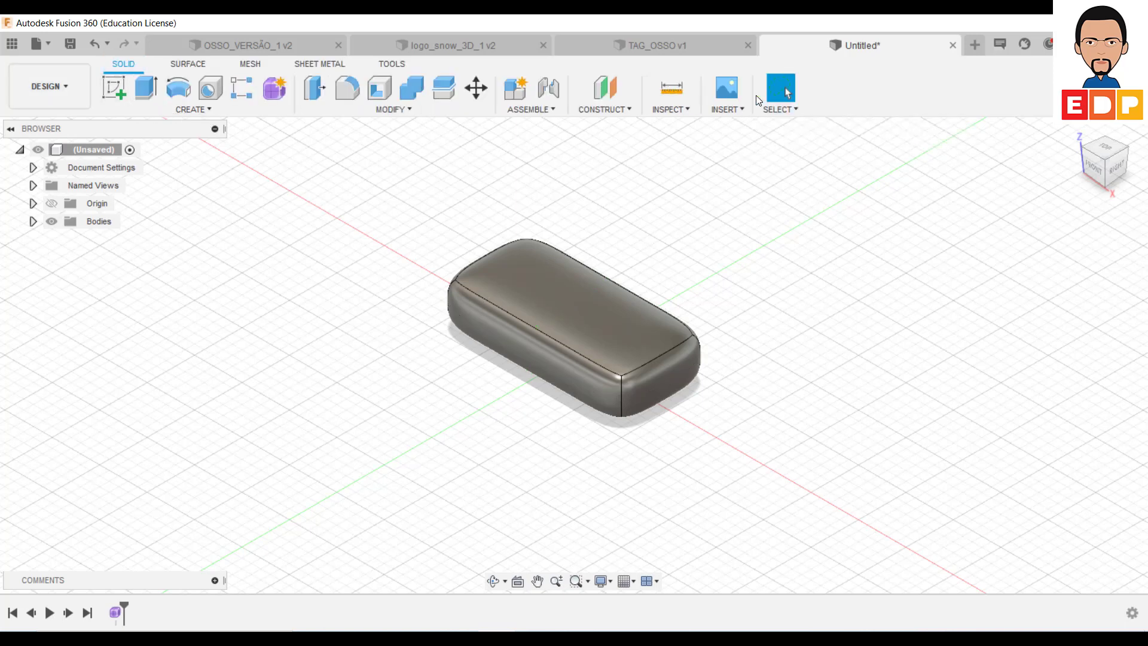
left_click(113, 82)
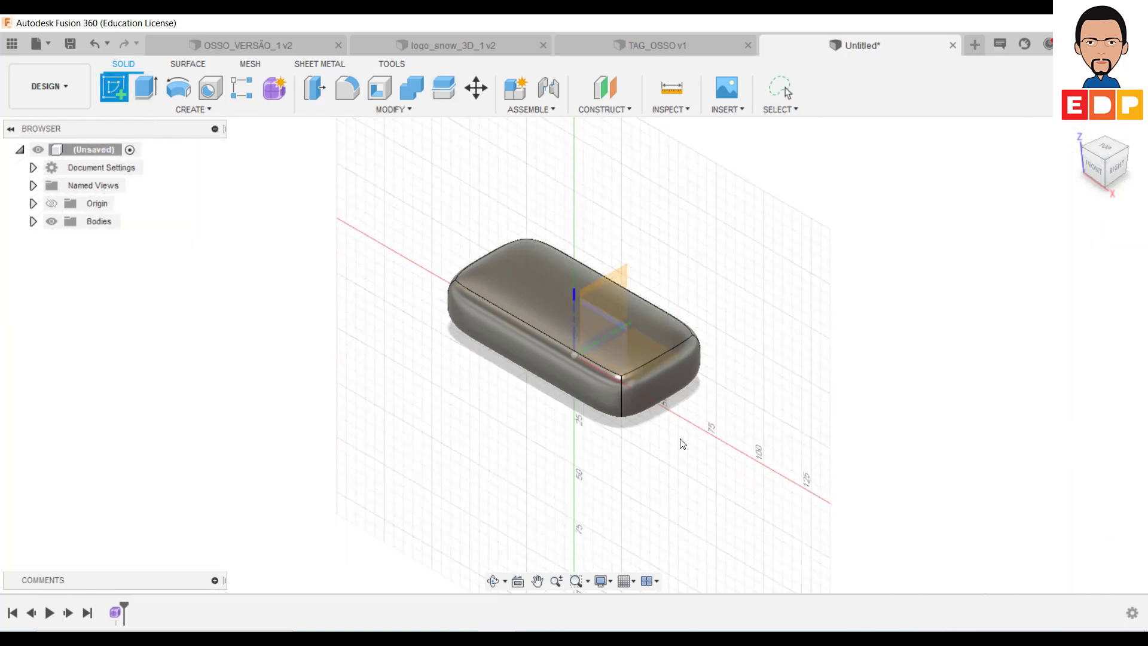
left_click(651, 364)
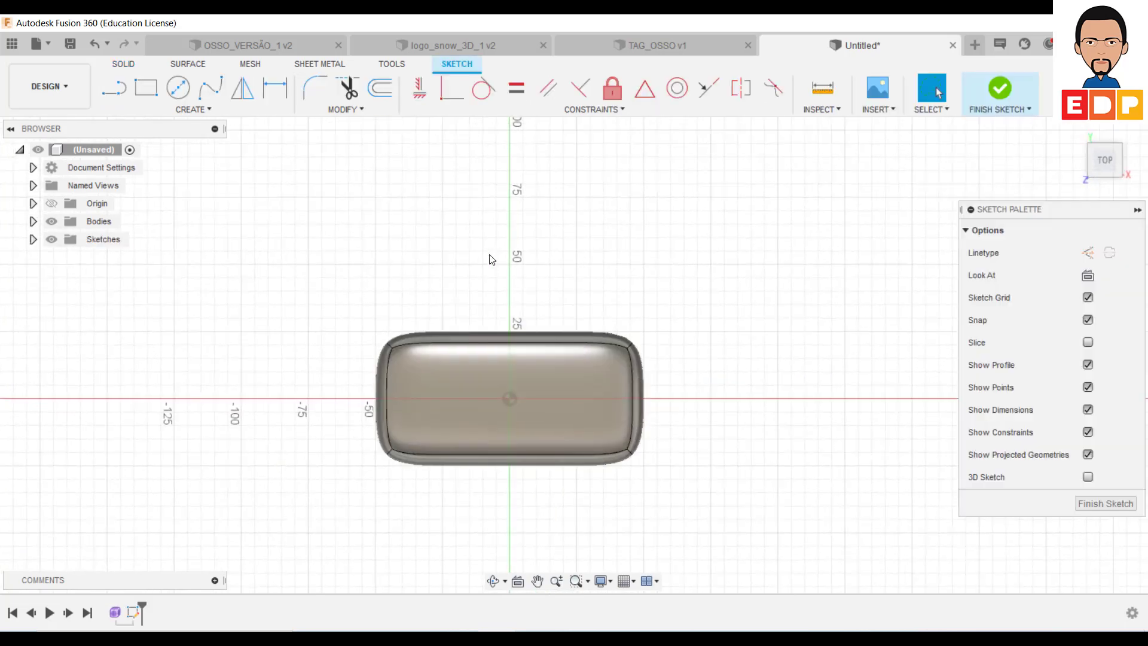
left_click(178, 90)
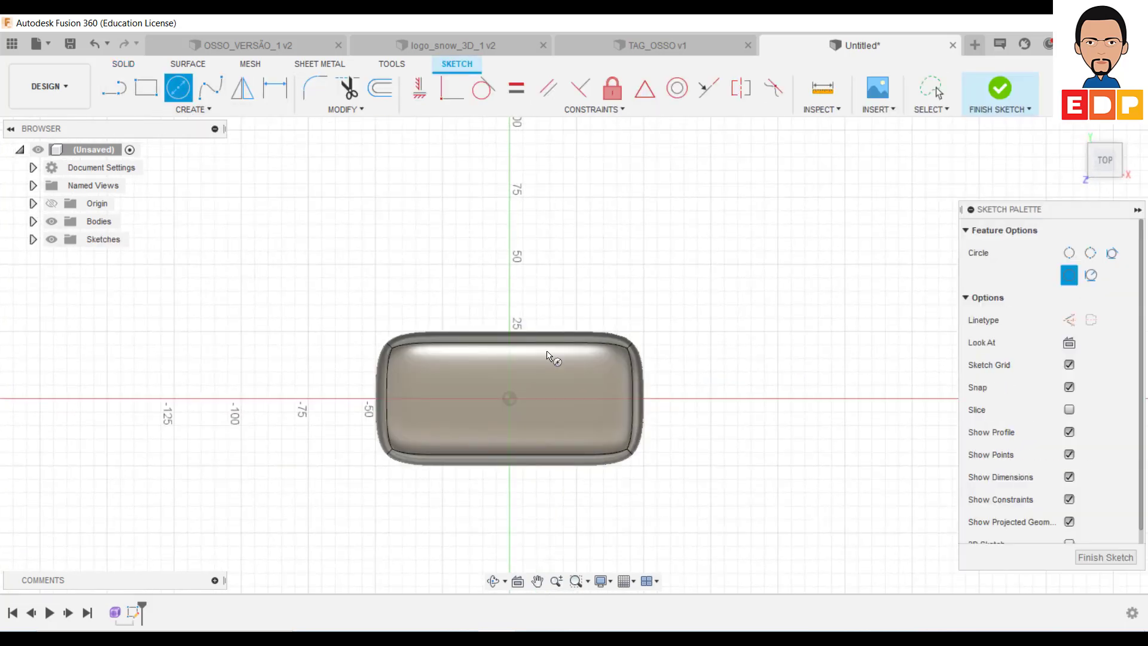
left_click(426, 372)
left_click(433, 382)
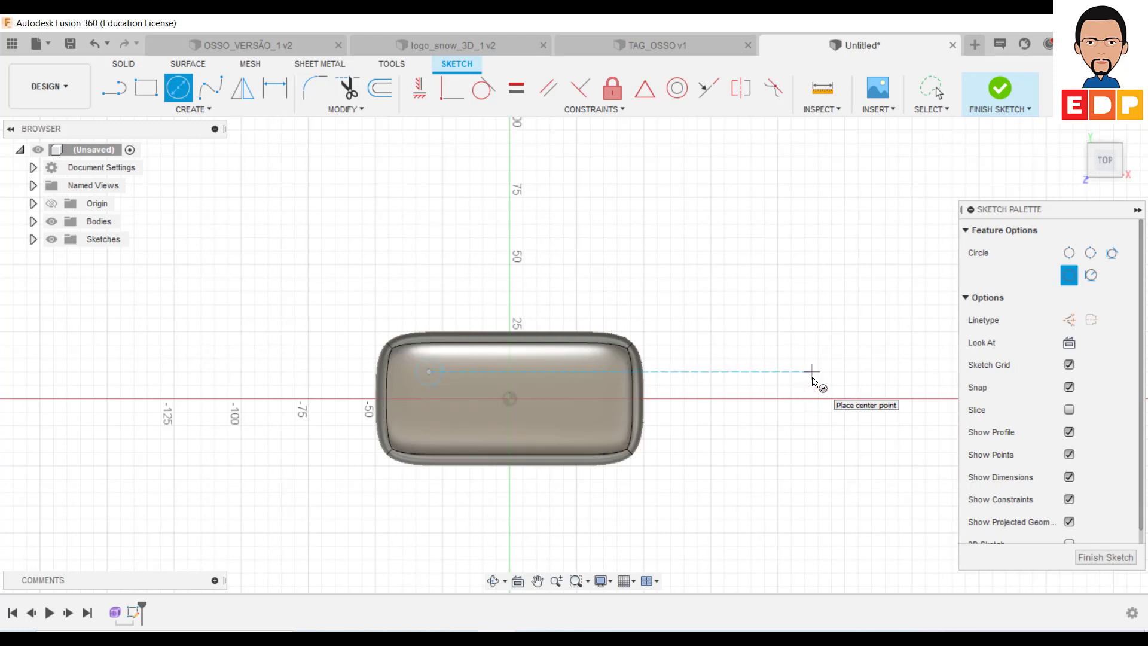
key("Escape")
- Dimension the sketched circle's diameter at 10 mm
left_click(275, 88)
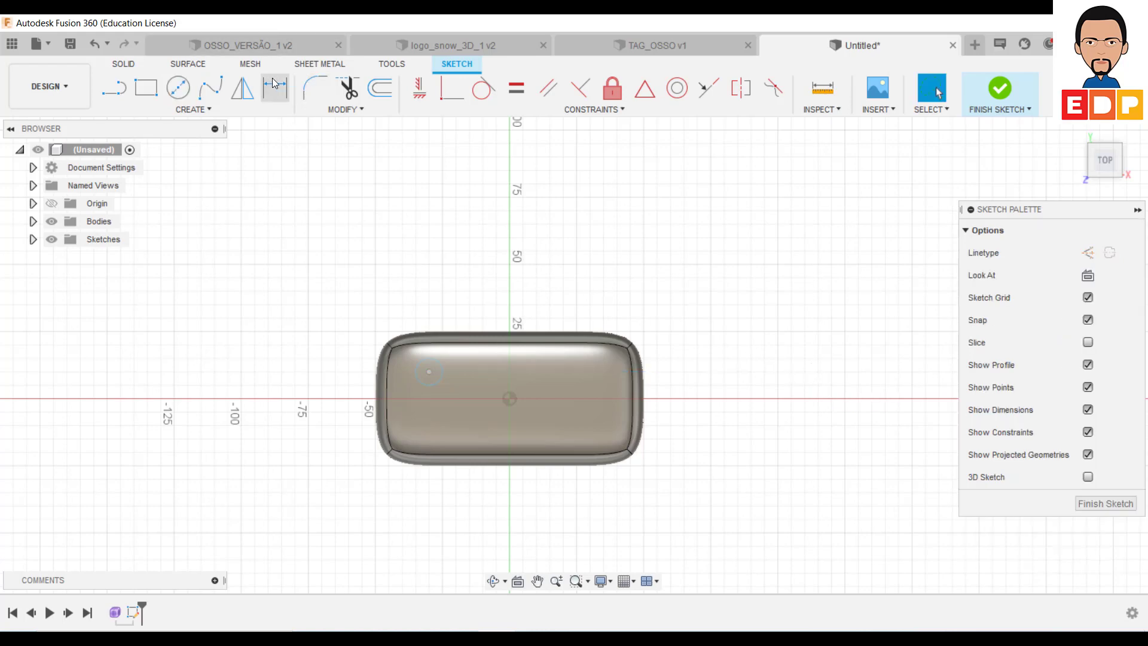
left_click(422, 383)
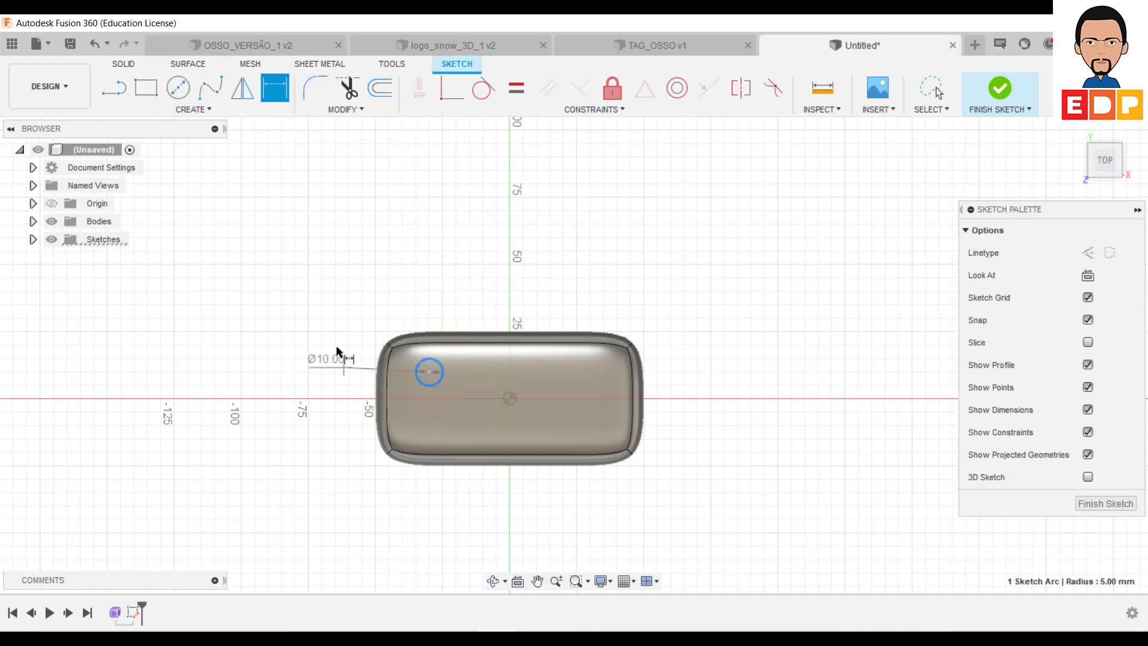
left_click(351, 340)
key("Return")
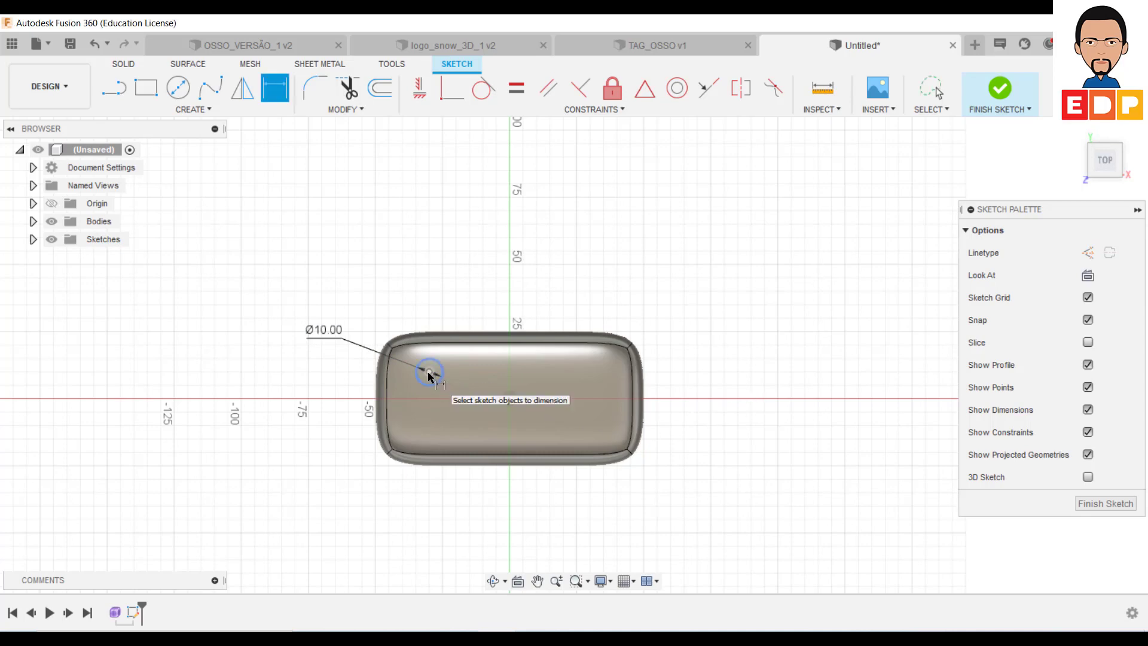
- Dimension the circle's center 30 mm horizontally and 10 mm vertically from the origin, and finish the sketch
left_click(428, 372)
left_click(511, 399)
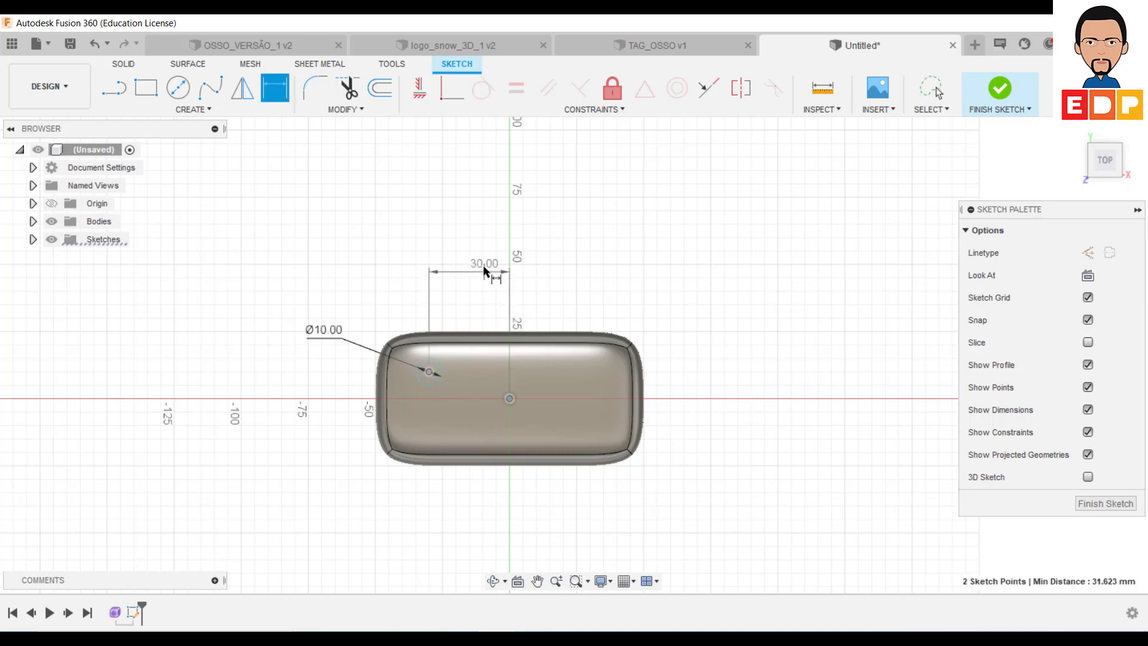
left_click(483, 267)
key("Return")
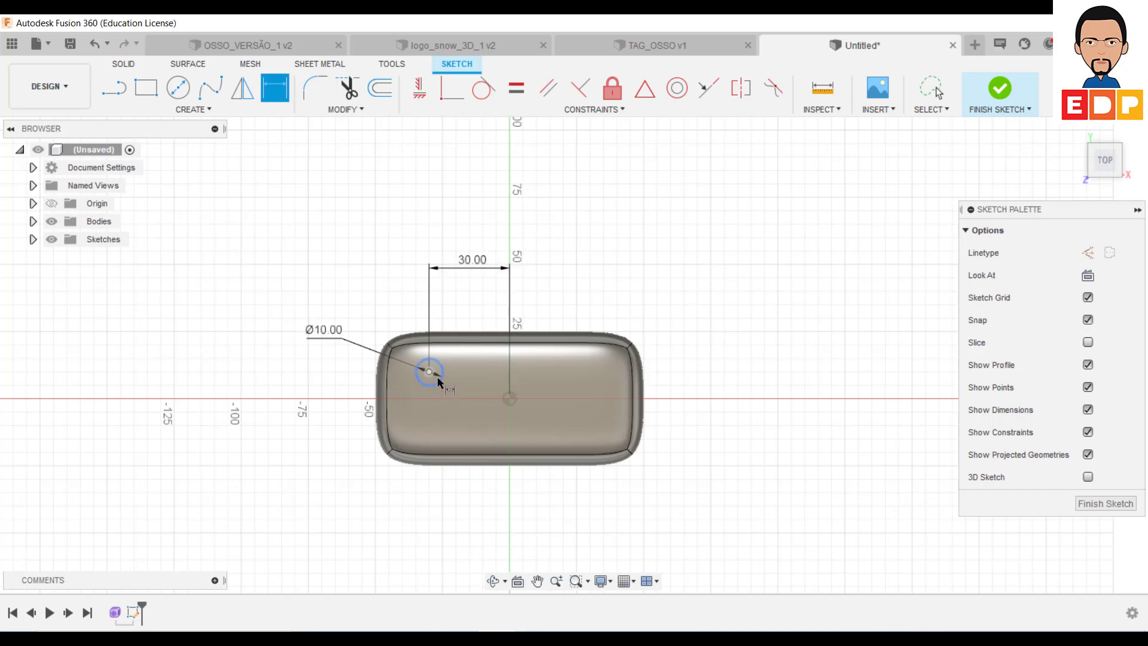
left_click(429, 372)
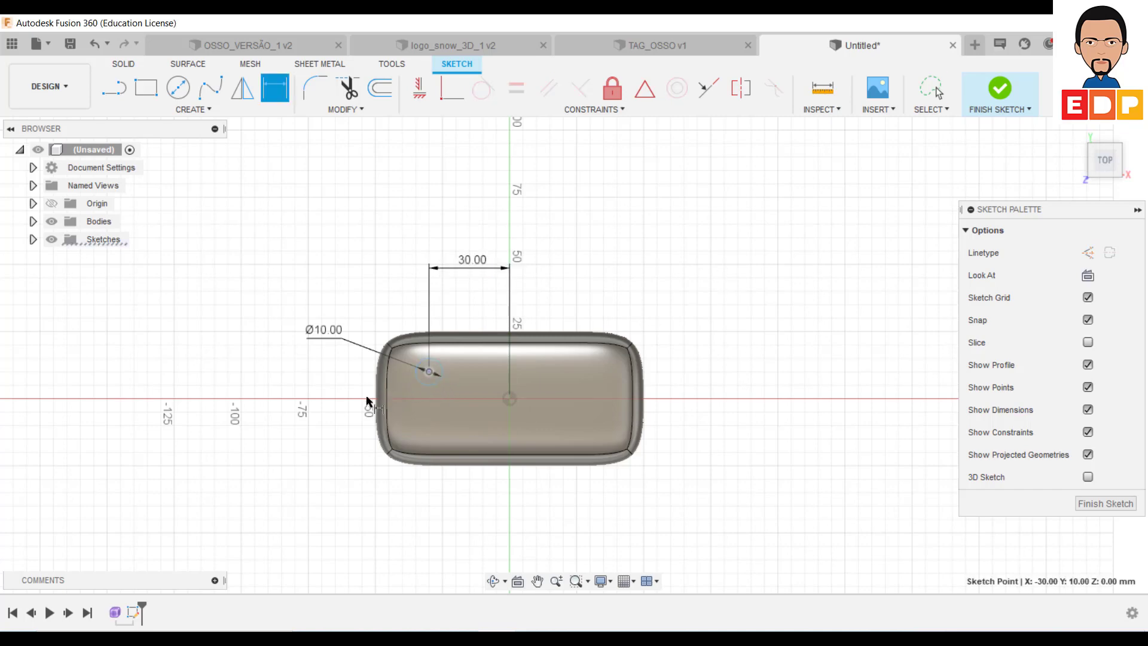
left_click(509, 398)
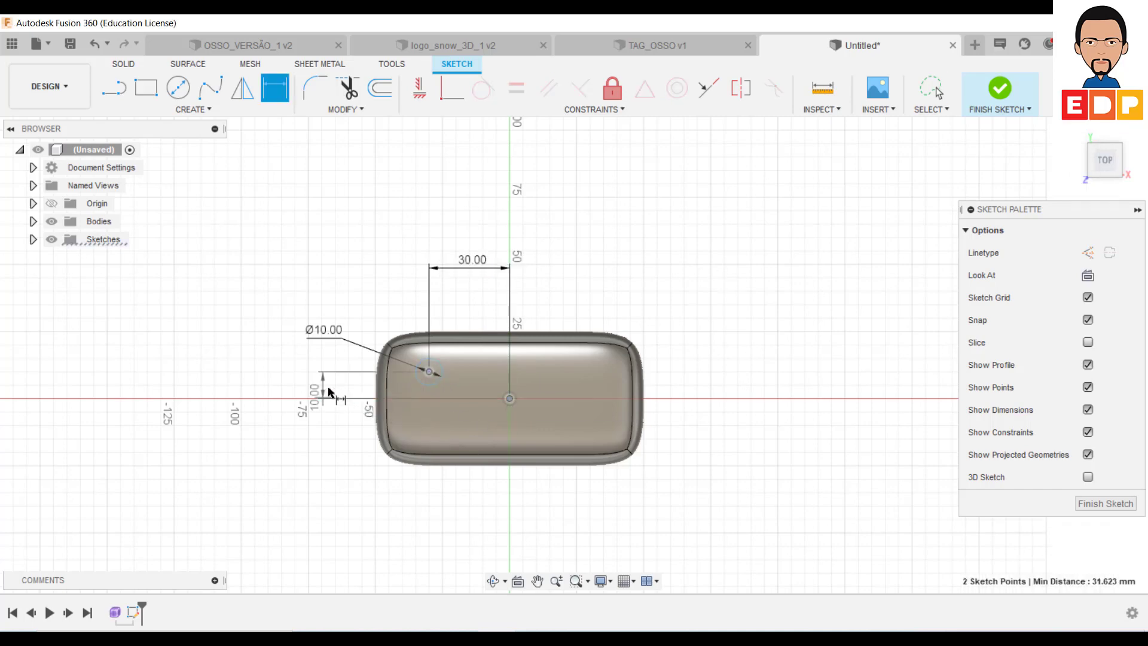
left_click(333, 388)
key("Return")
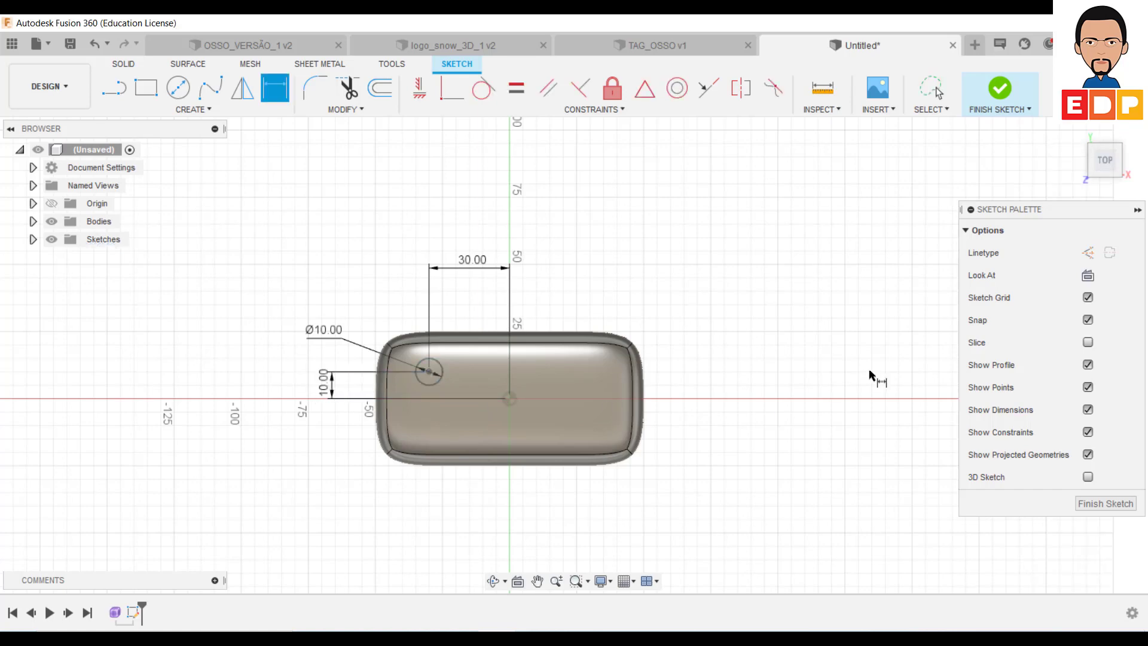
left_click(1105, 504)
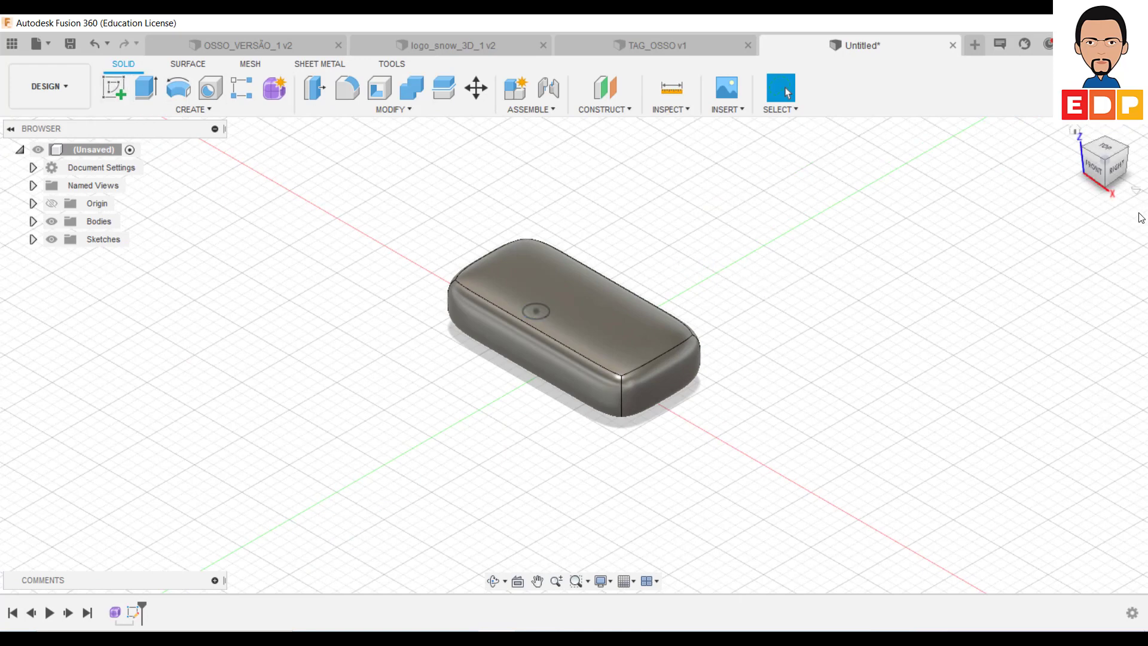
- Reopen the circle's sketch for editing
left_click(133, 612)
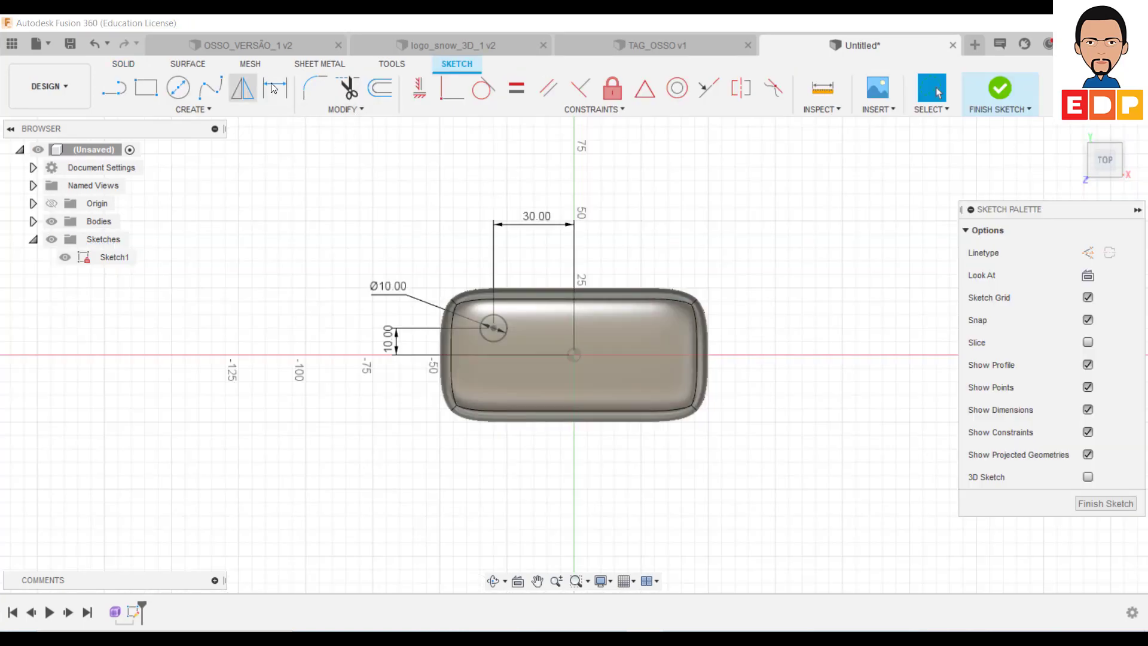
left_click(339, 110)
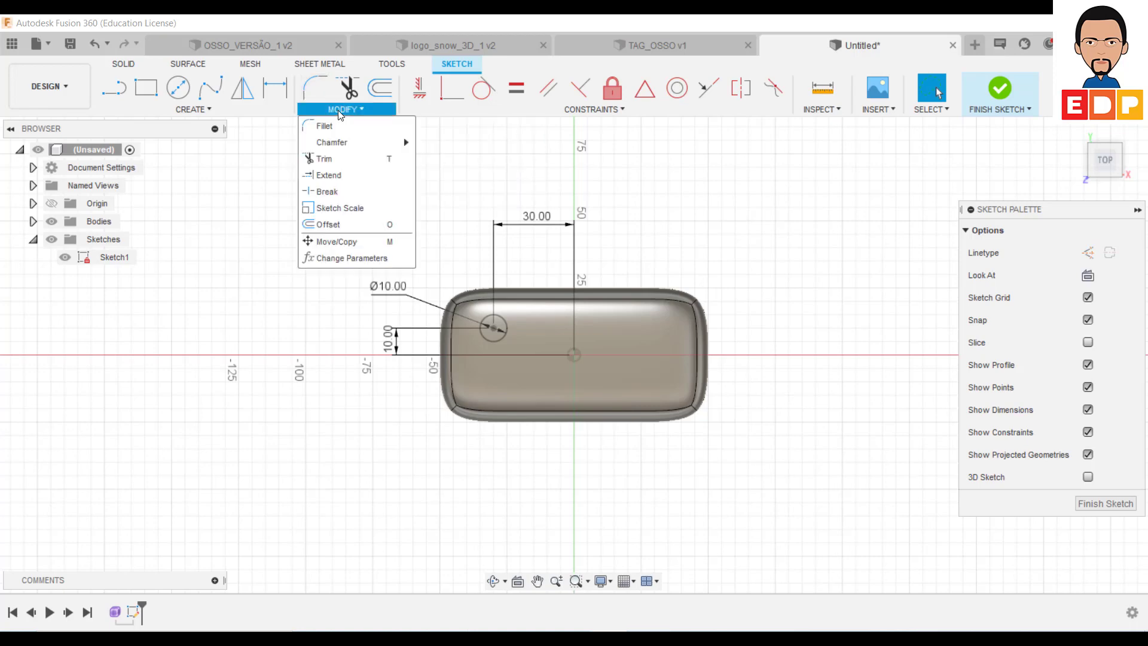
left_click(760, 238)
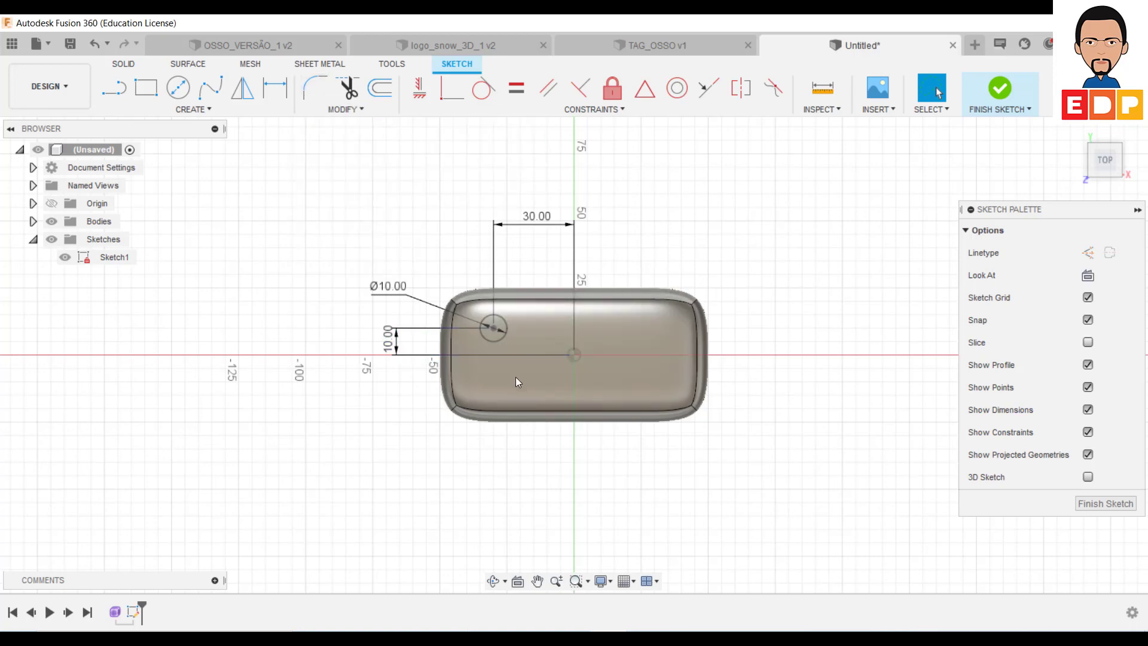
left_click(500, 338)
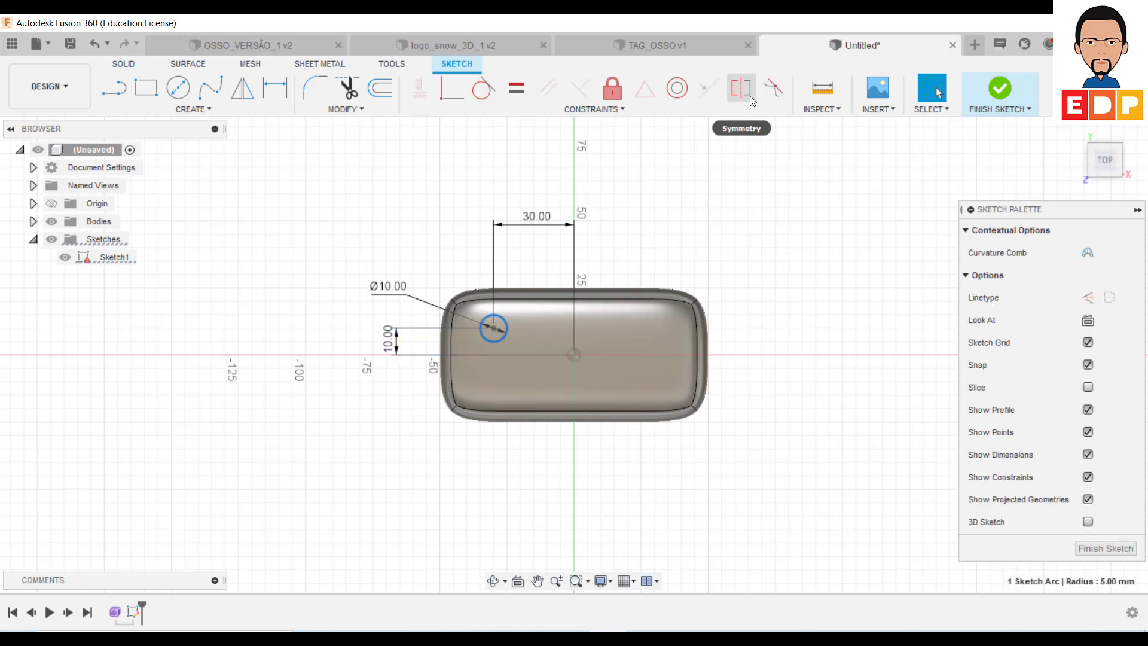
left_click(746, 249)
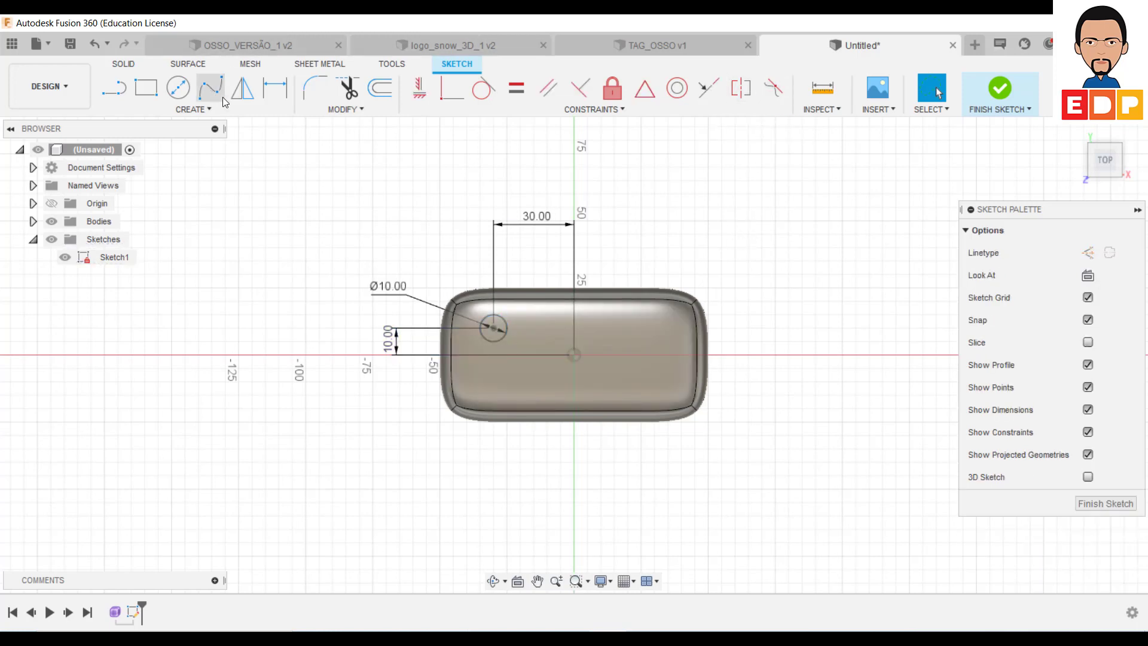
left_click(505, 337)
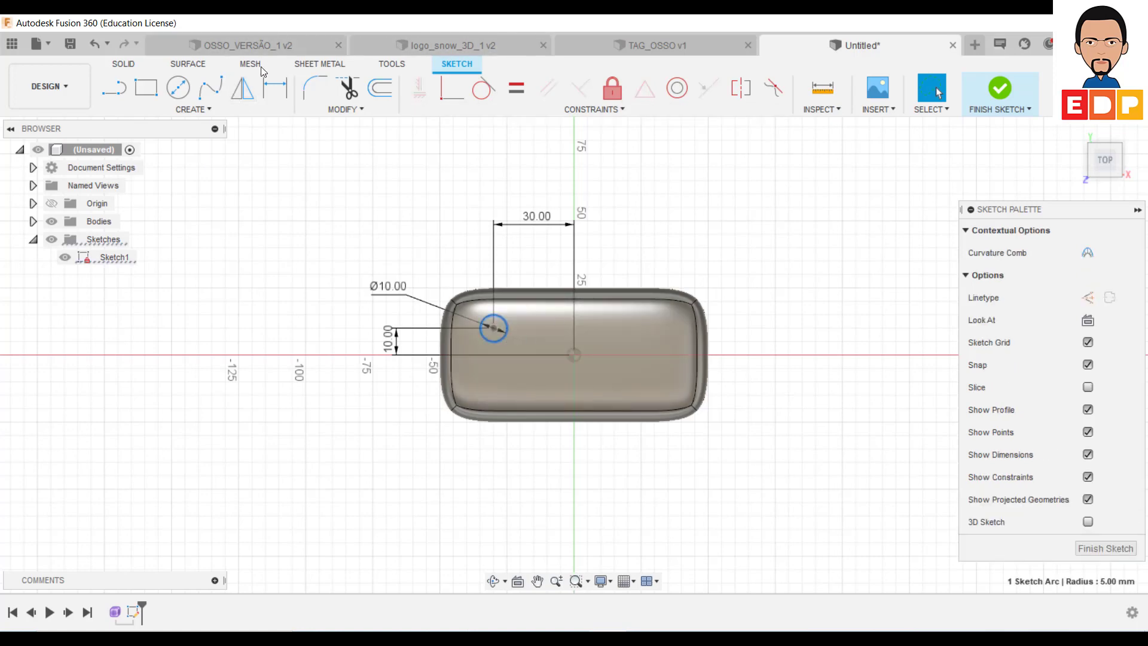
left_click(244, 90)
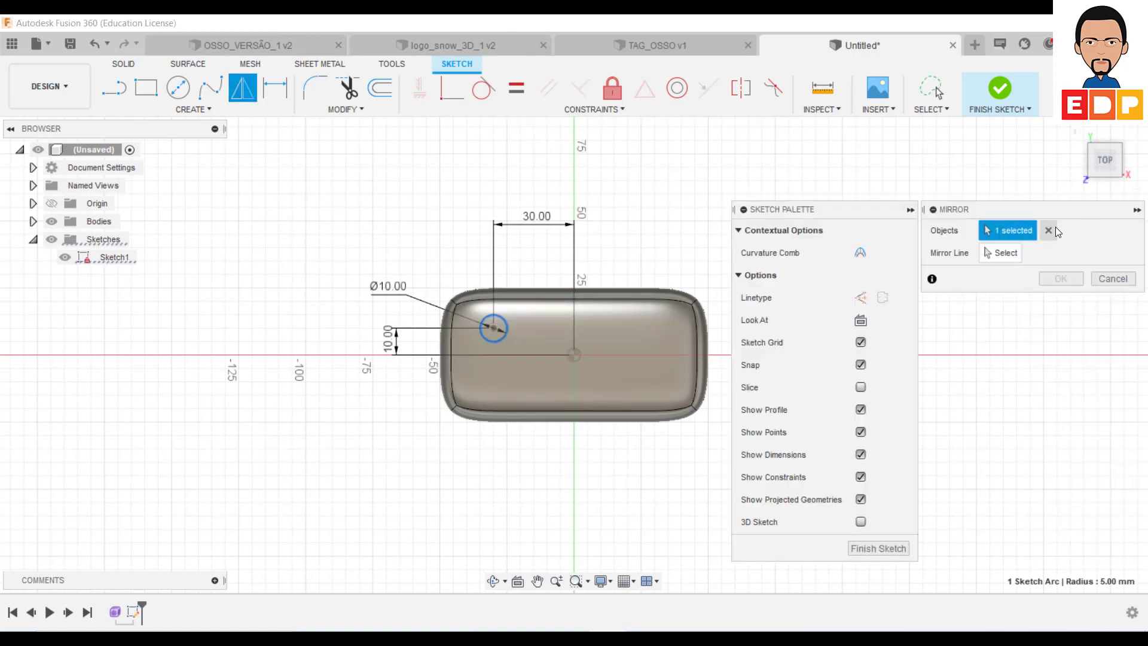
left_click(1015, 256)
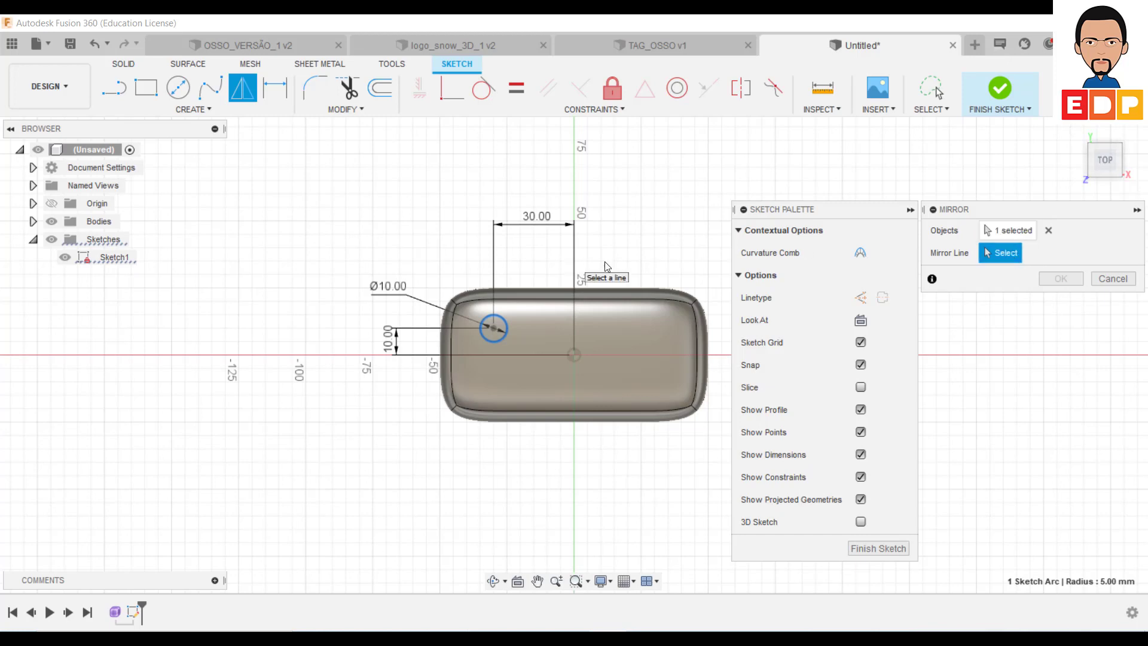
left_click(1111, 279)
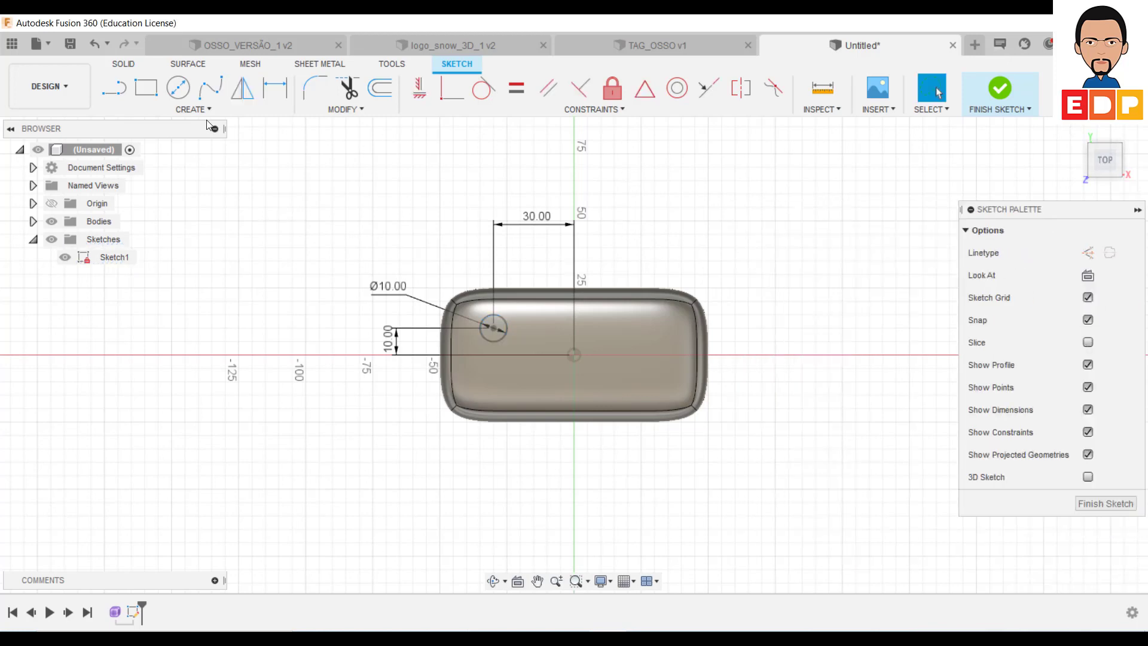
- Draw a vertical line along the Y axis through the origin, extending beyond both long sides of the box
left_click(114, 88)
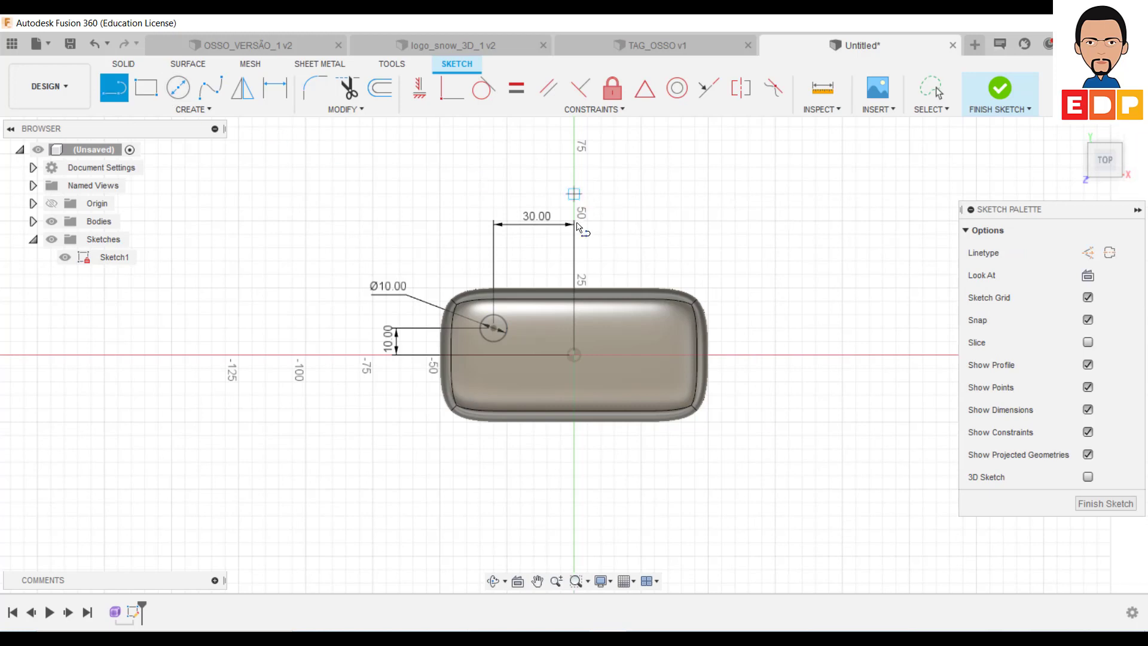
left_click(574, 193)
left_click(574, 489)
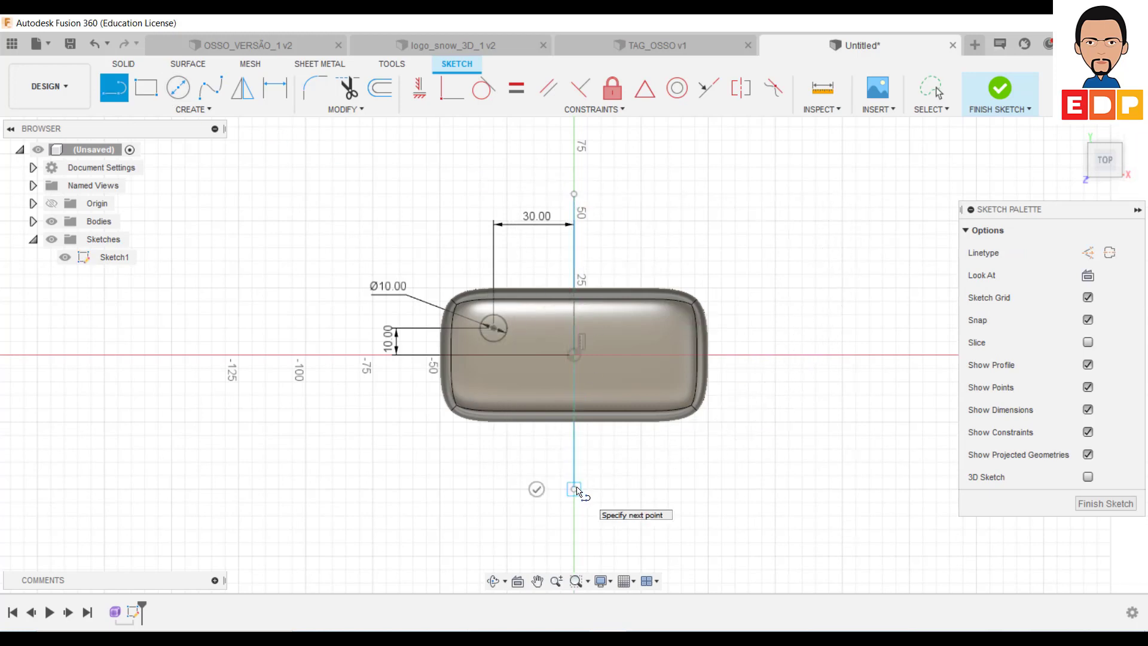
key("Escape")
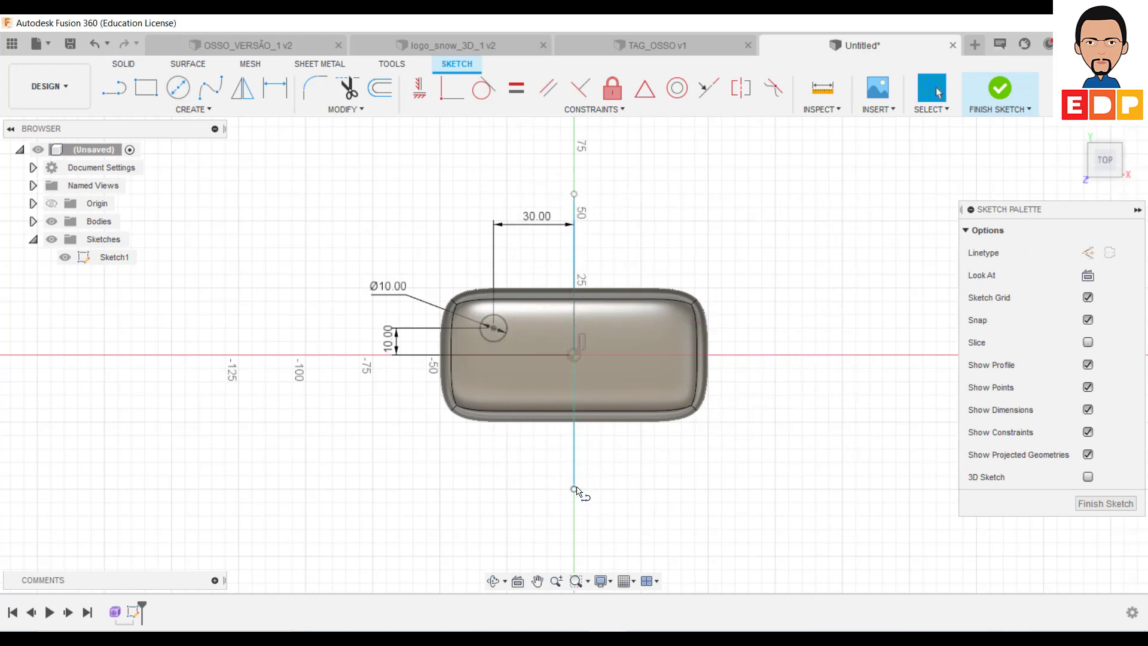
- Mirror the 10 mm circle across the vertical line to the other half of the box
left_click(242, 90)
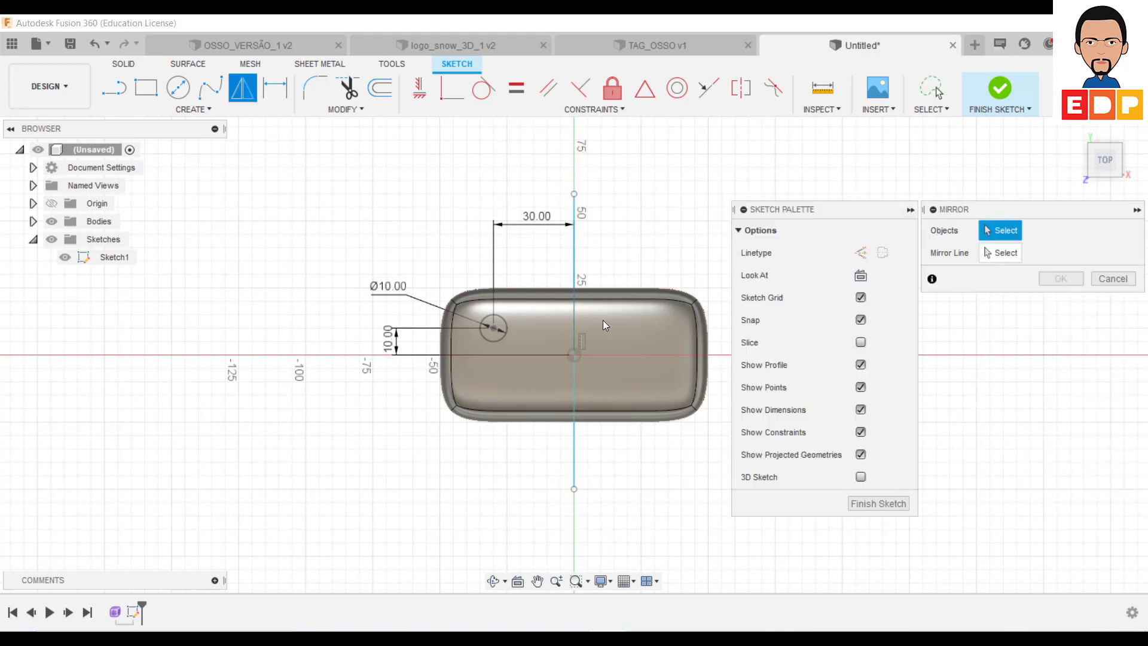
left_click(502, 340)
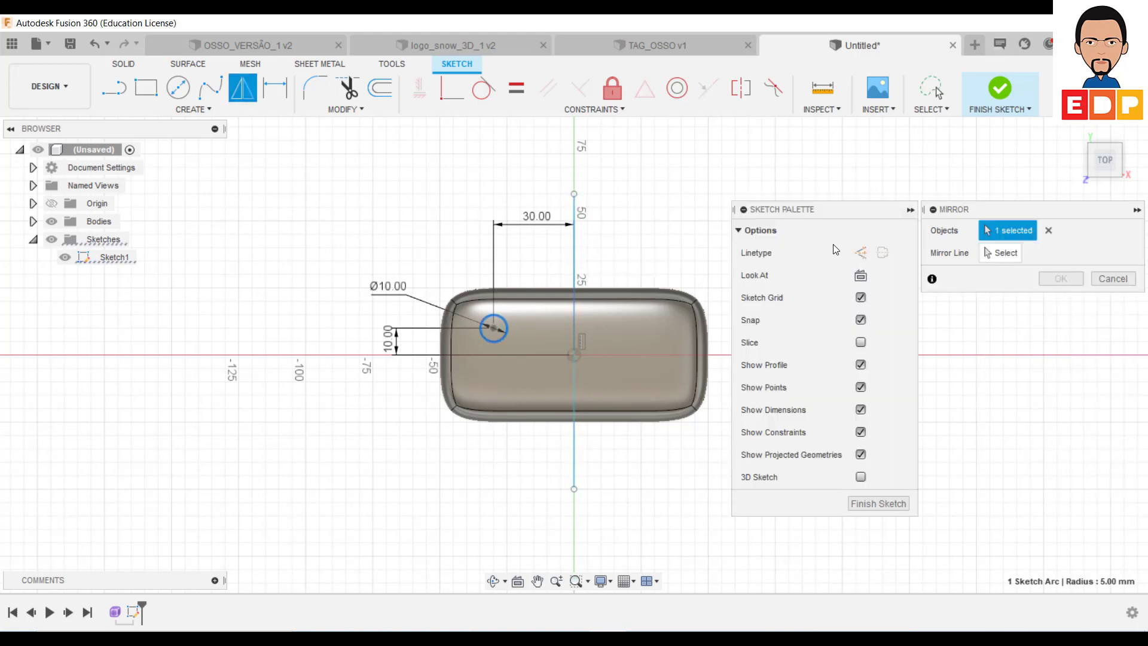
left_click(1004, 256)
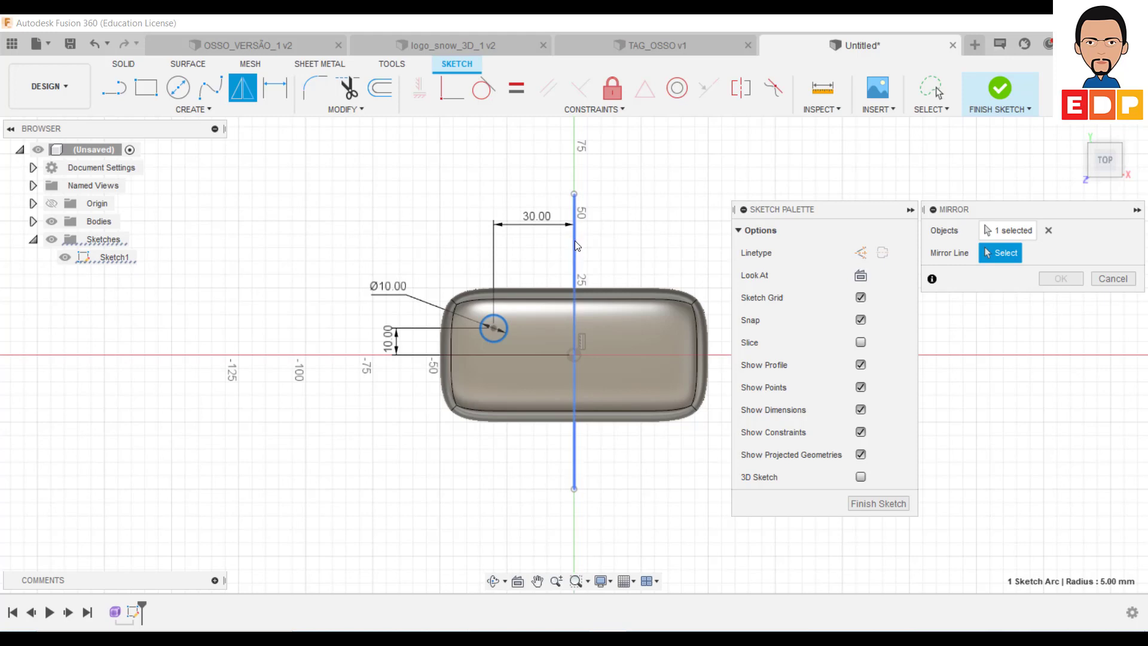
left_click(575, 240)
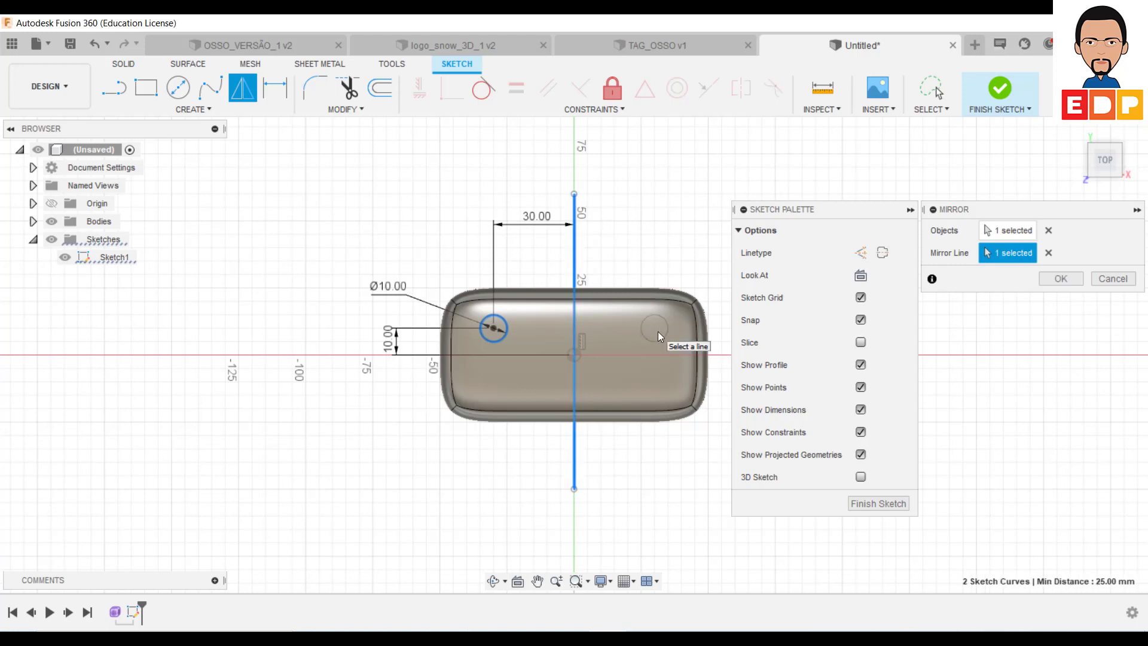
left_click(1061, 279)
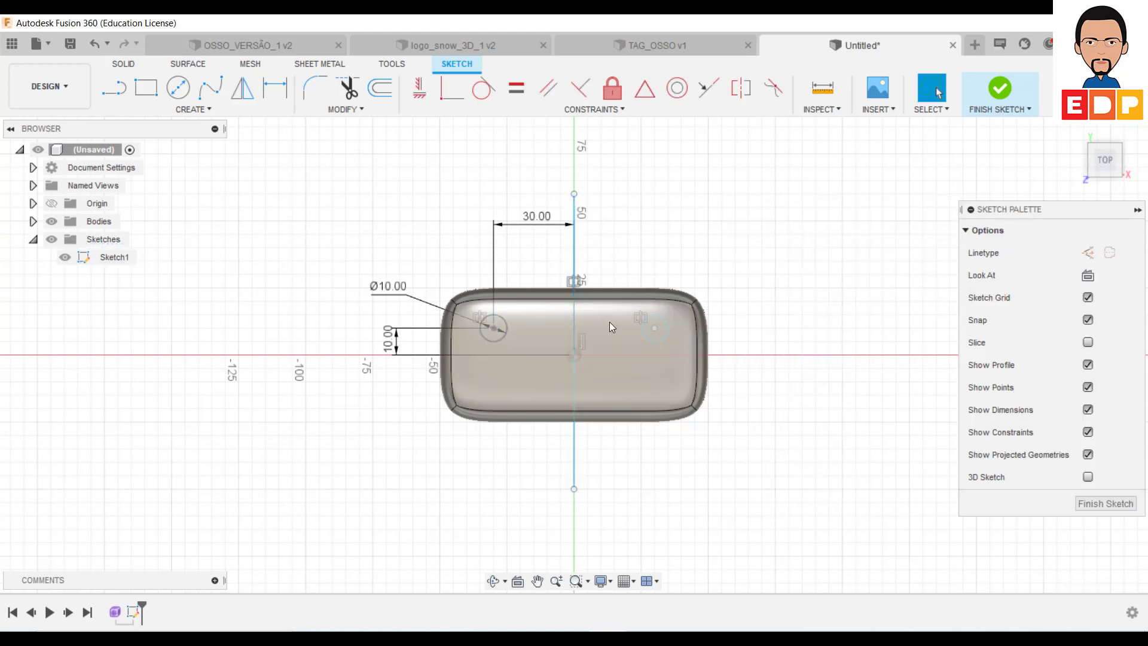
- Draw a horizontal line along the X axis through the origin, extending past both box ends, and undo the stray extra segment
left_click(117, 91)
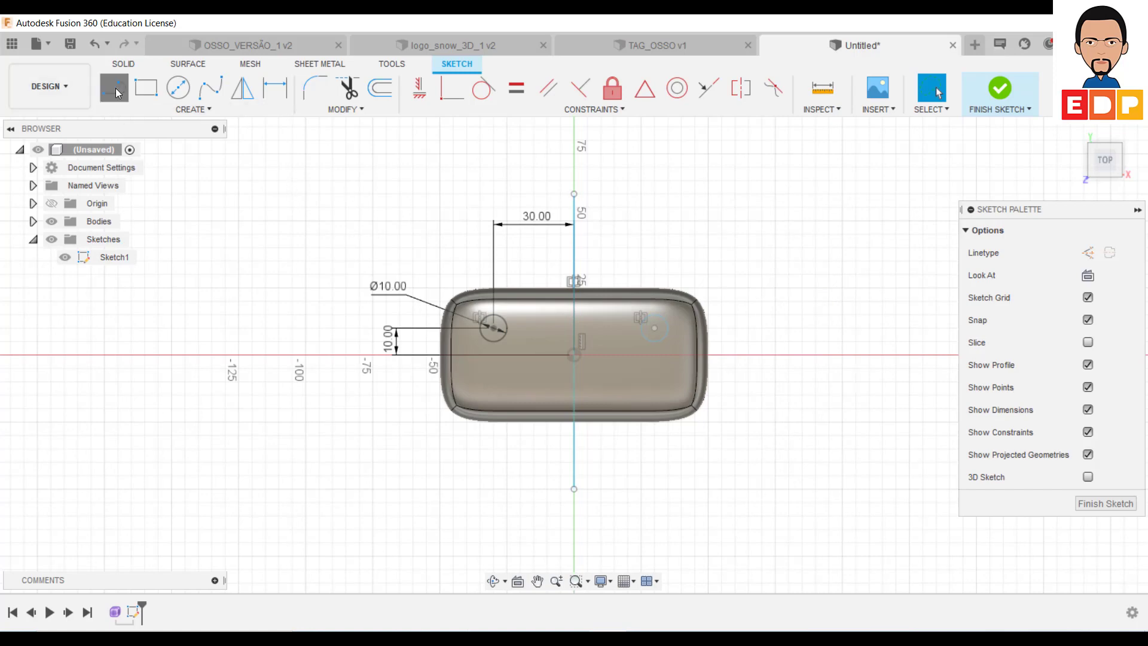
left_click(320, 355)
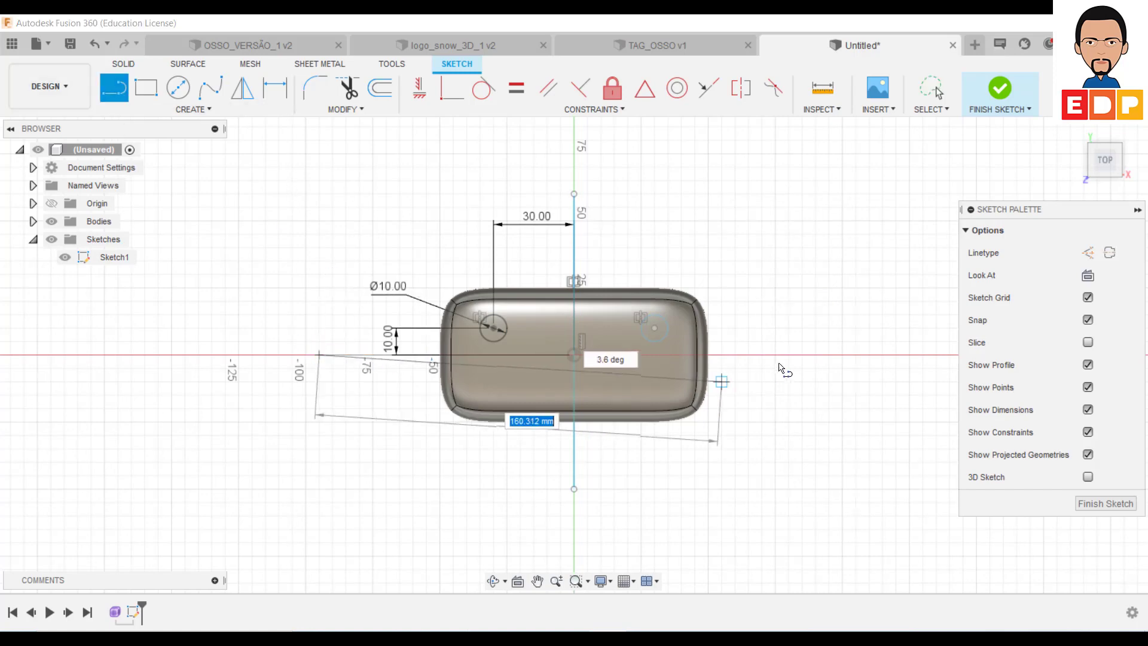
left_click(789, 355)
key("Return")
key("Escape")
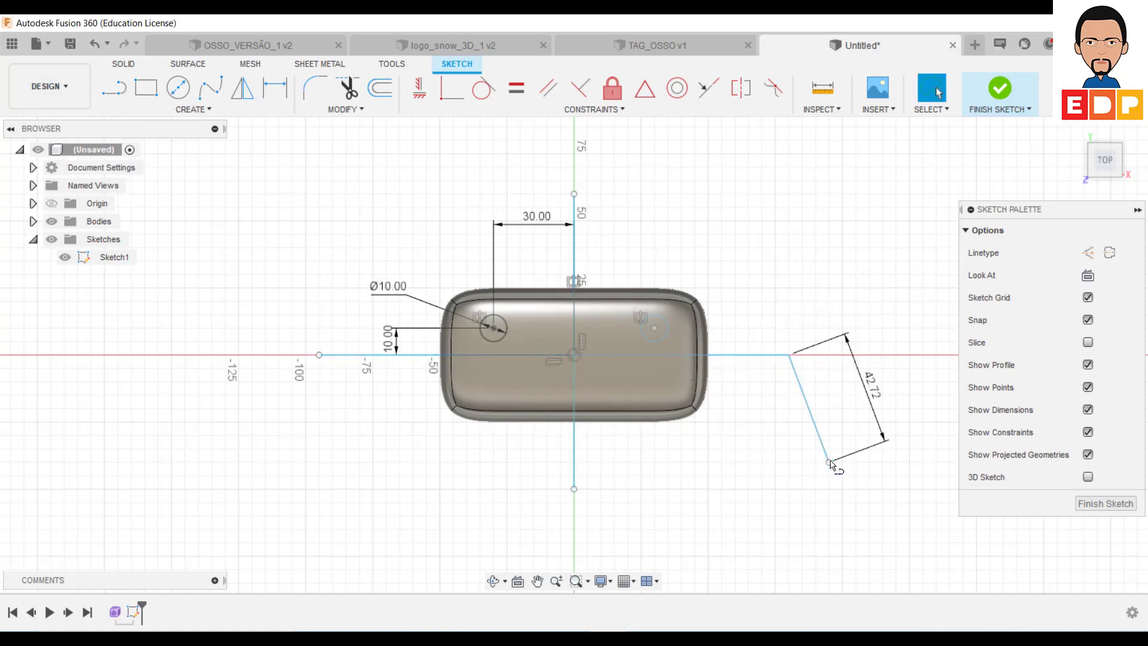
key("ctrl+z")
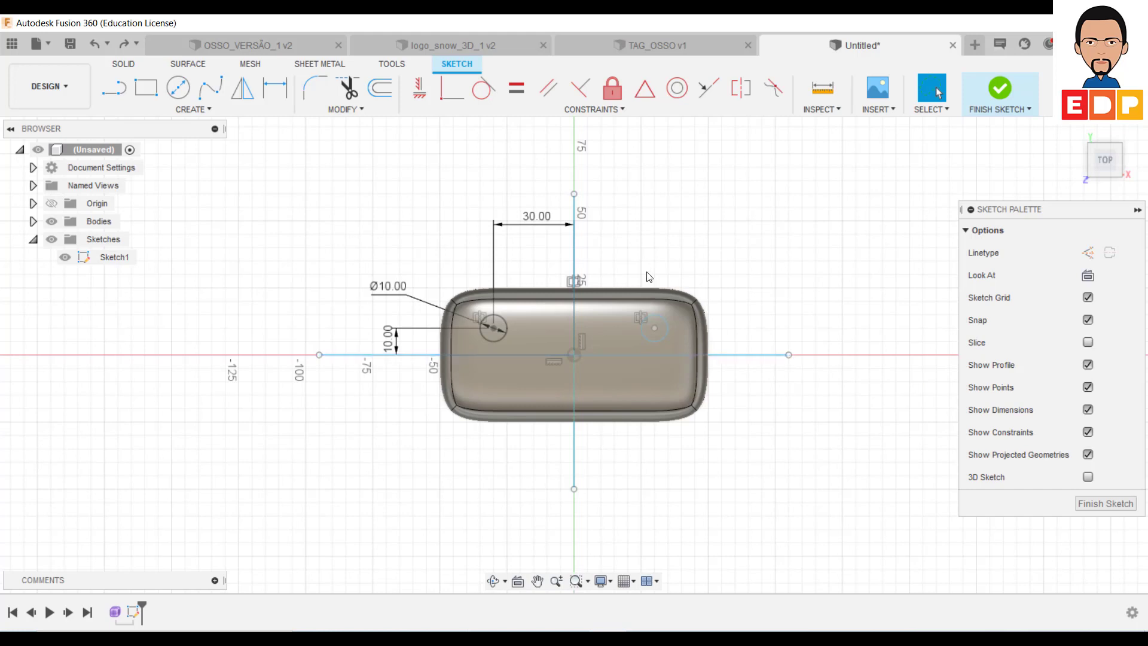
- Convert the crossing vertical and horizontal lines through the origin into construction lines
left_click(573, 254)
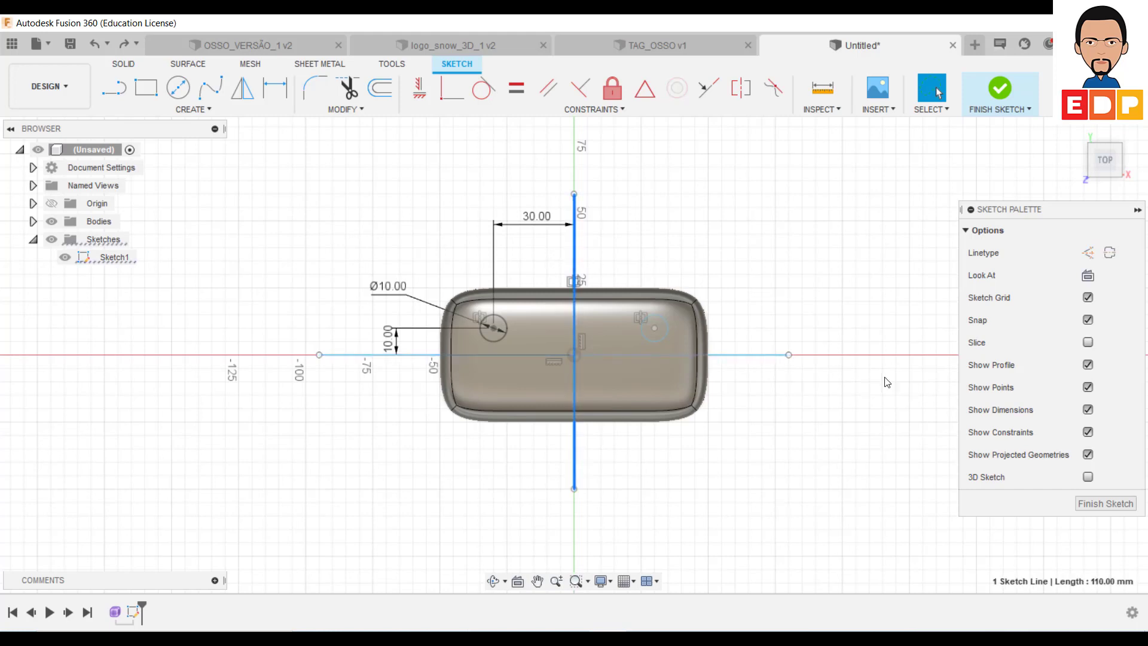
left_click(756, 355, "ctrl")
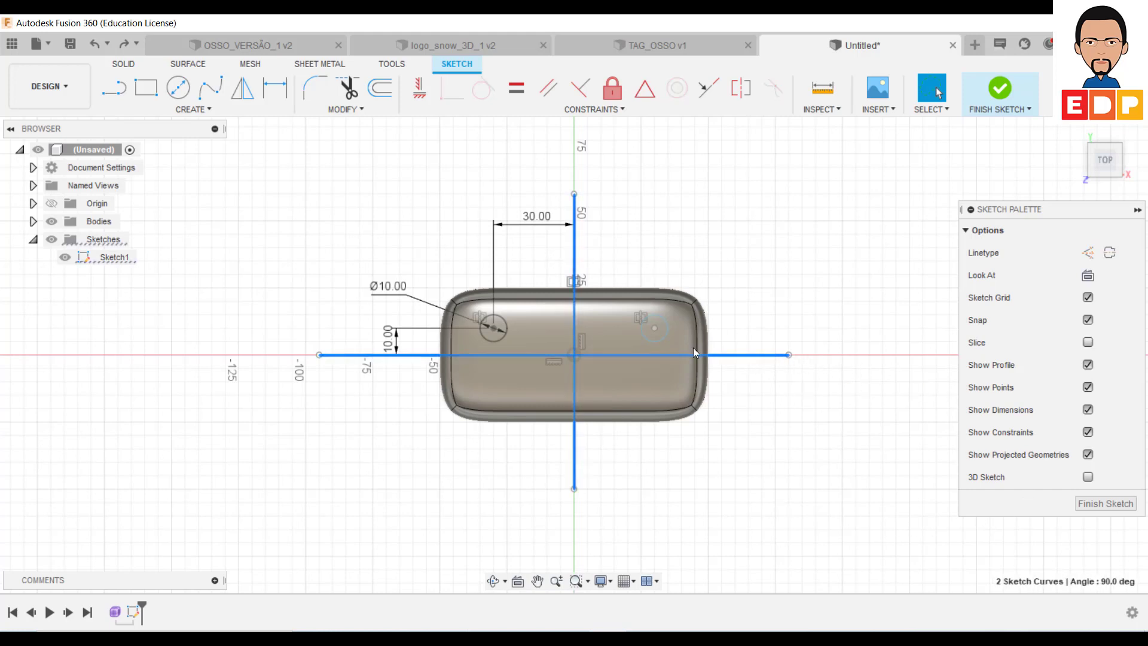
right_click(757, 354)
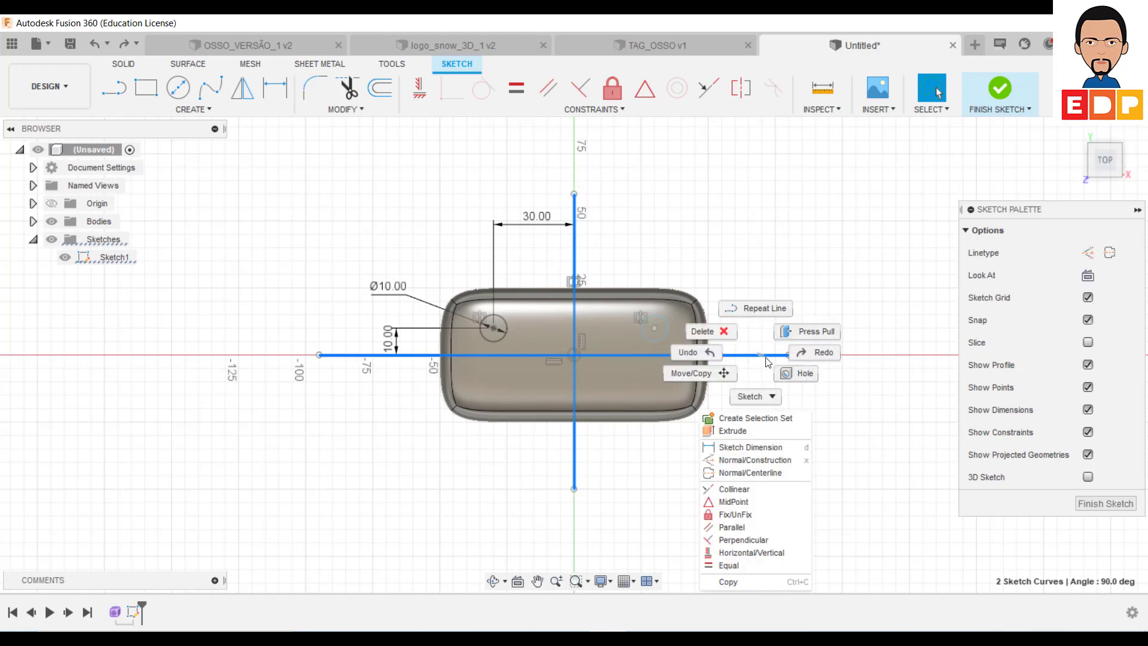
left_click(769, 464)
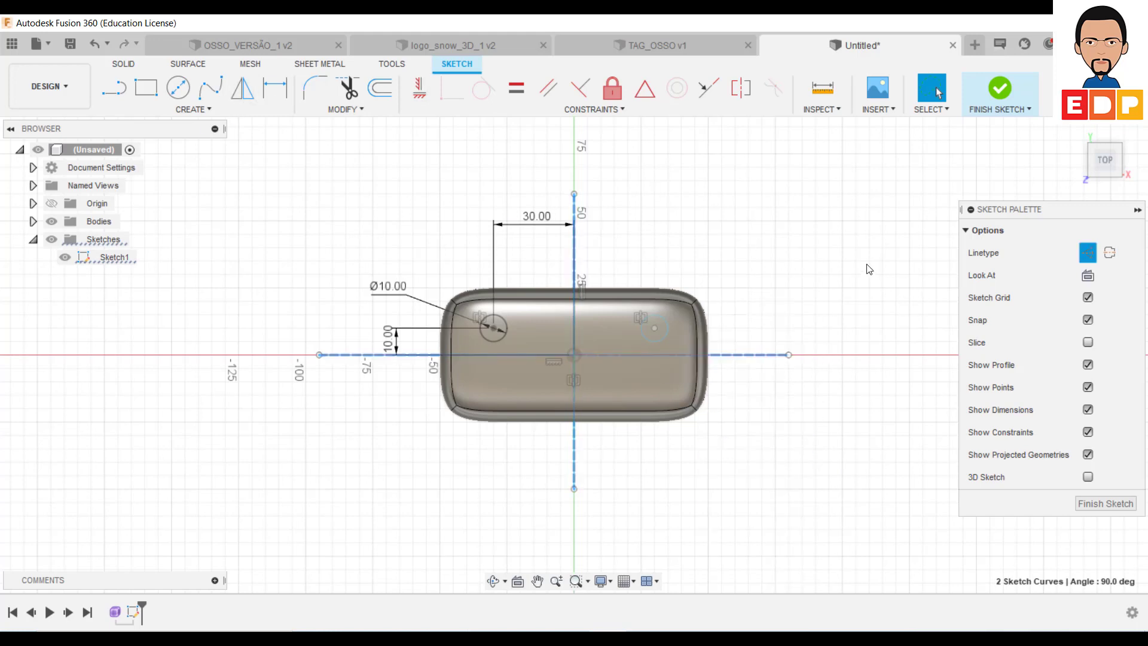
key("Escape")
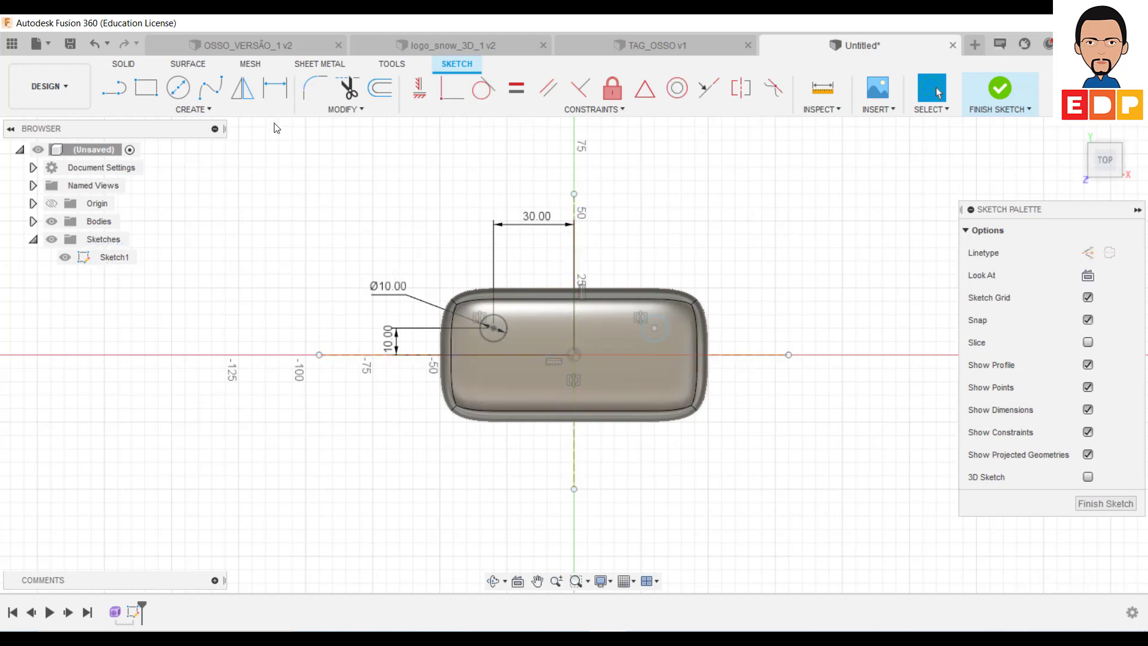
- Mirror both 10 mm circles across the horizontal construction line and finish the sketch
left_click(242, 88)
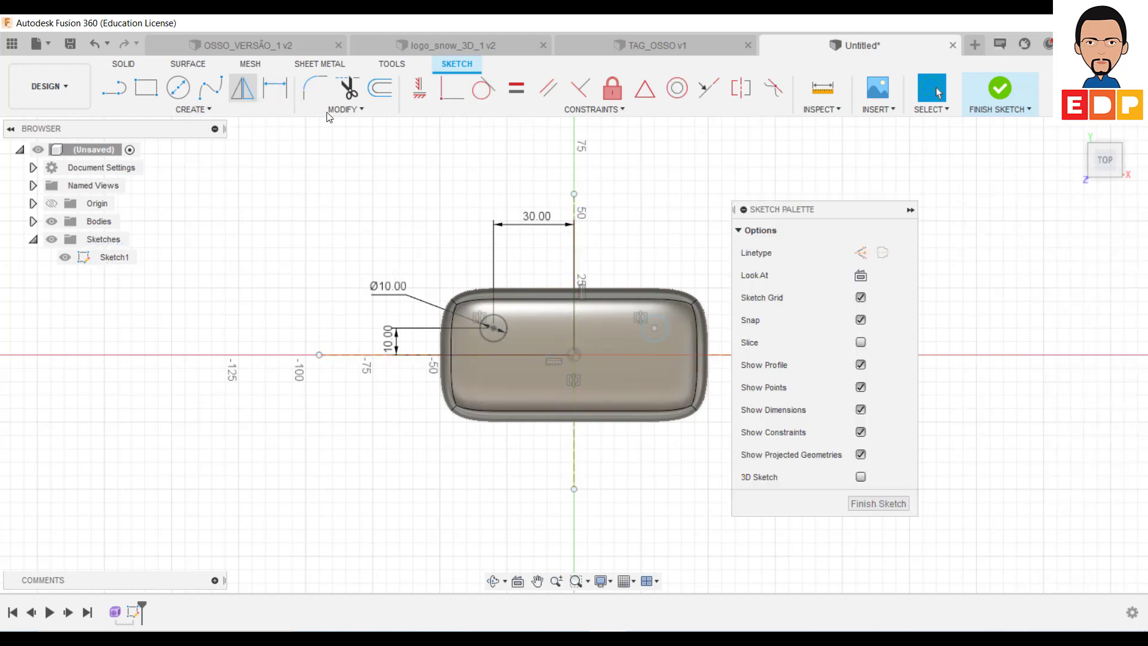
left_click(493, 339)
left_click(654, 341)
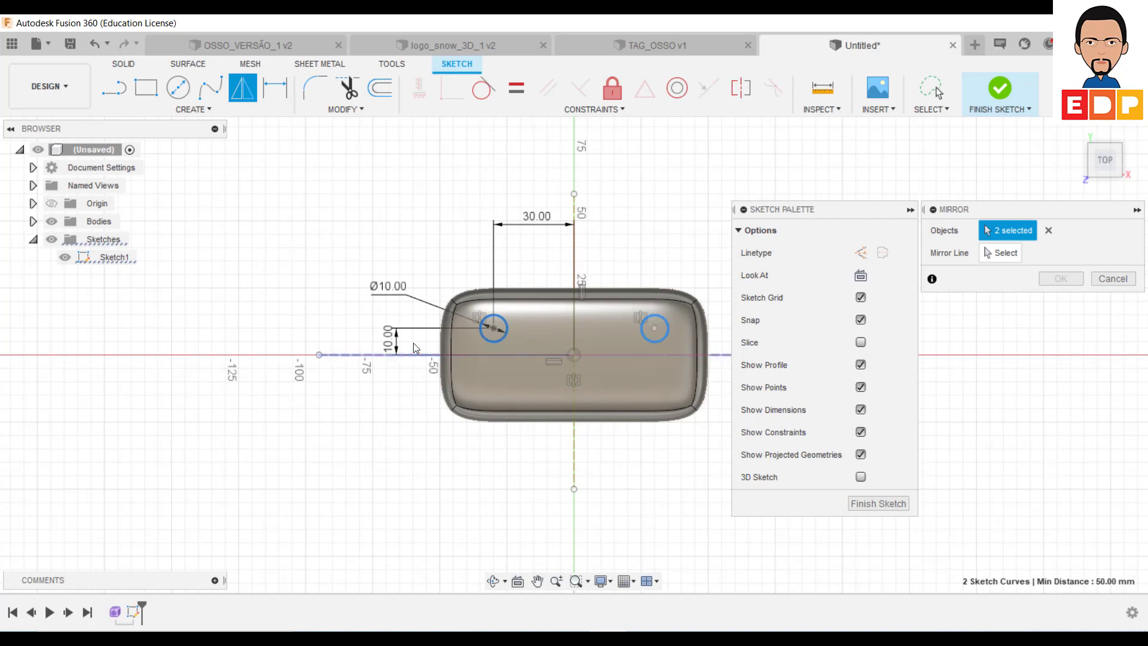
left_click(1004, 258)
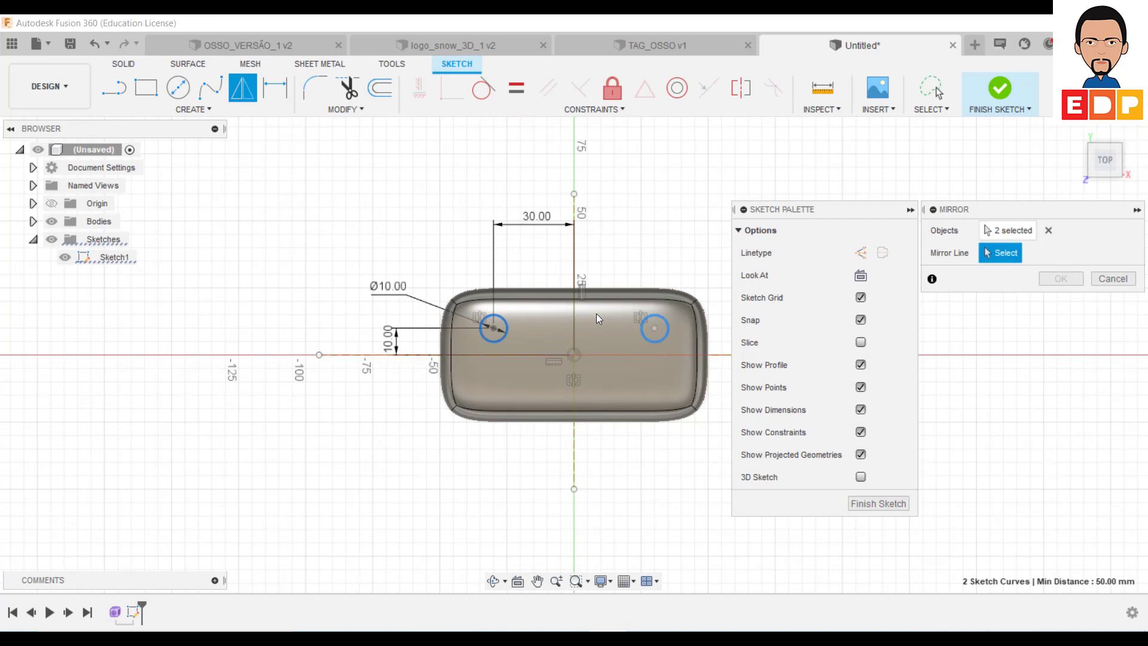
left_click(425, 355)
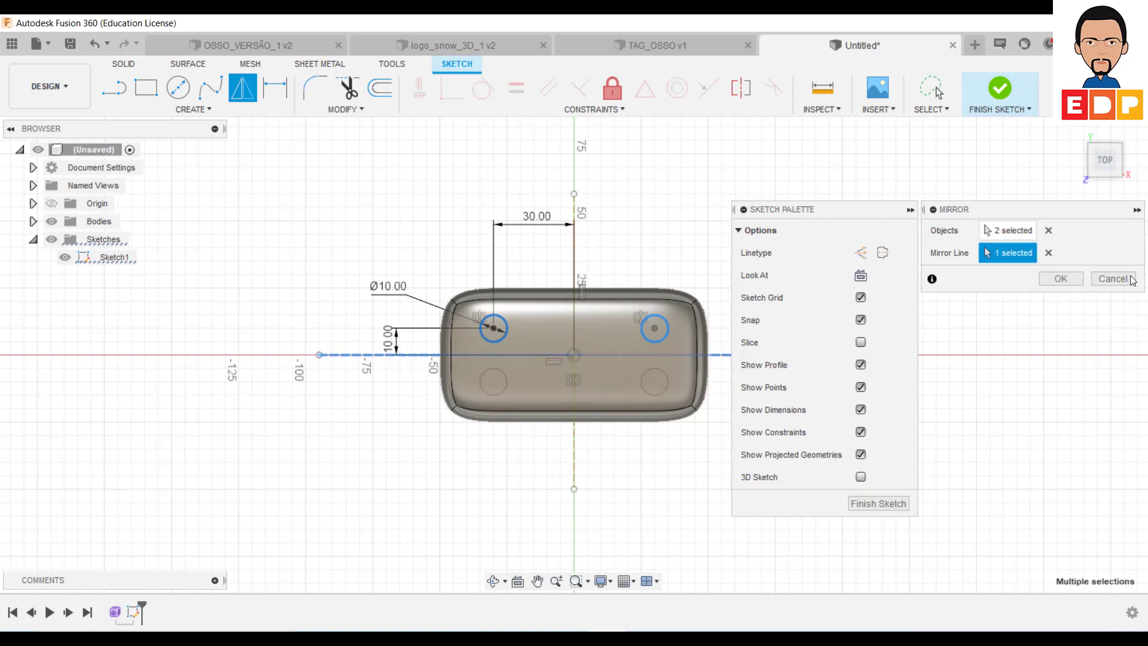
left_click(1067, 278)
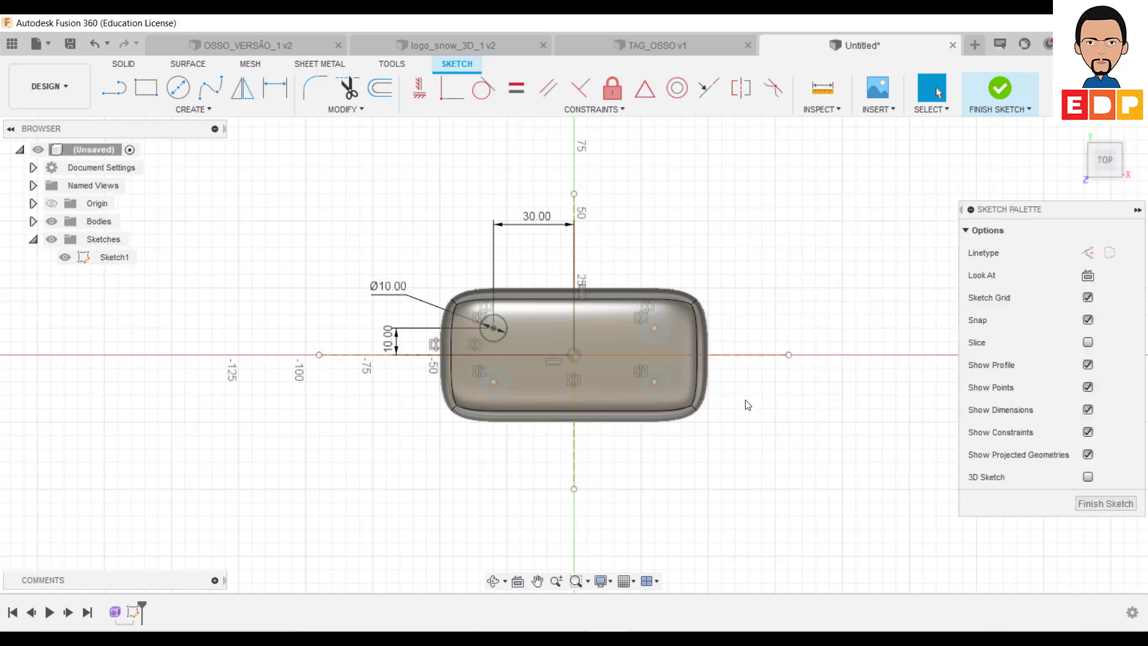
left_click(1107, 504)
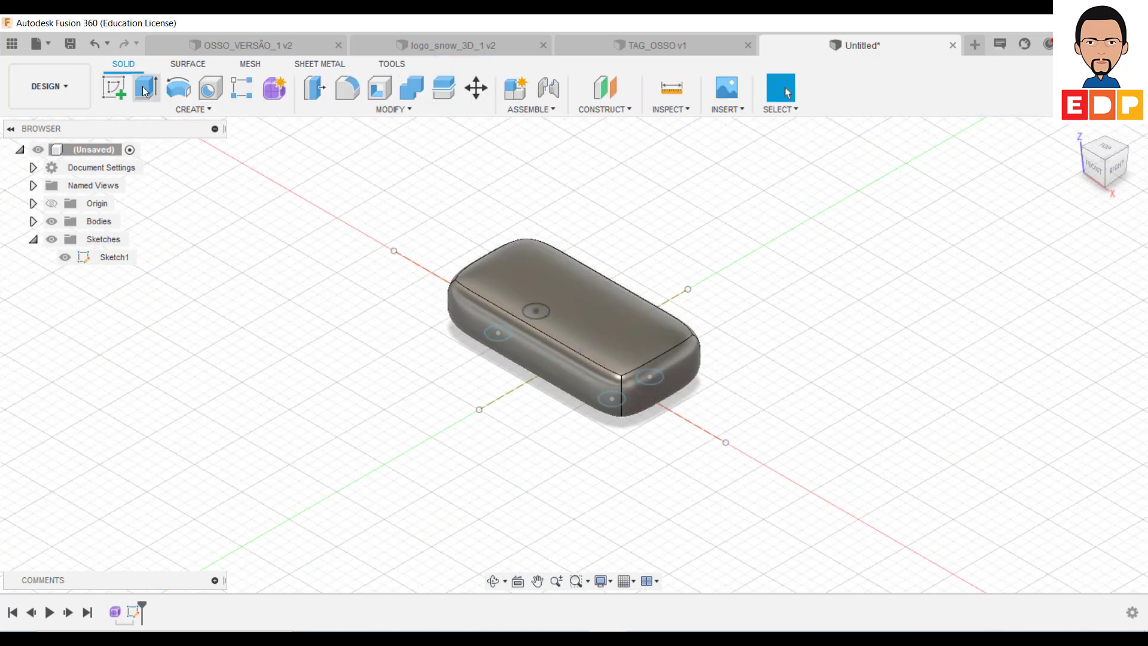
- Cut all four 10 mm circle profiles 25 mm upward through the box, hiding the body temporarily to select them
left_click(146, 87)
left_click(613, 401)
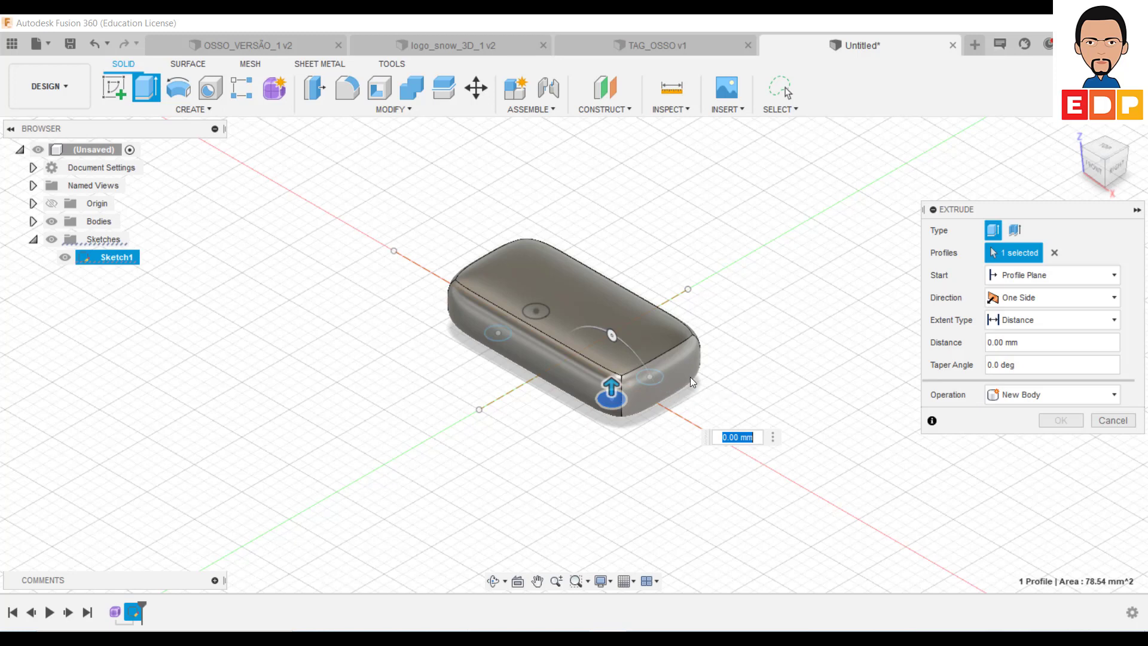
left_click(663, 382)
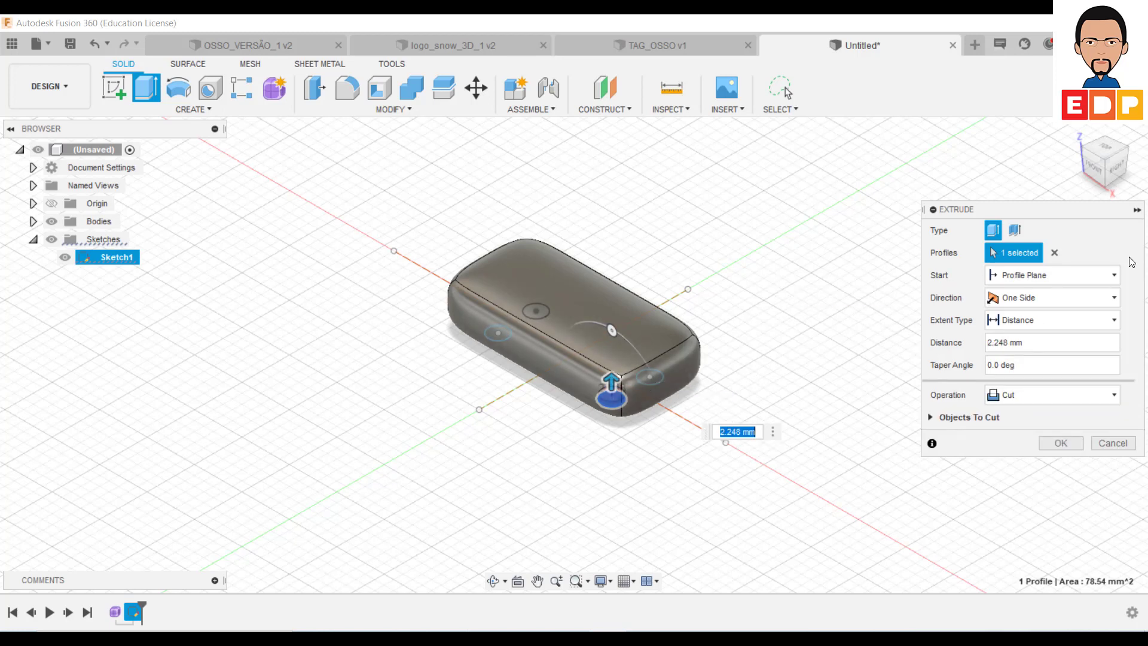
left_click(1055, 252)
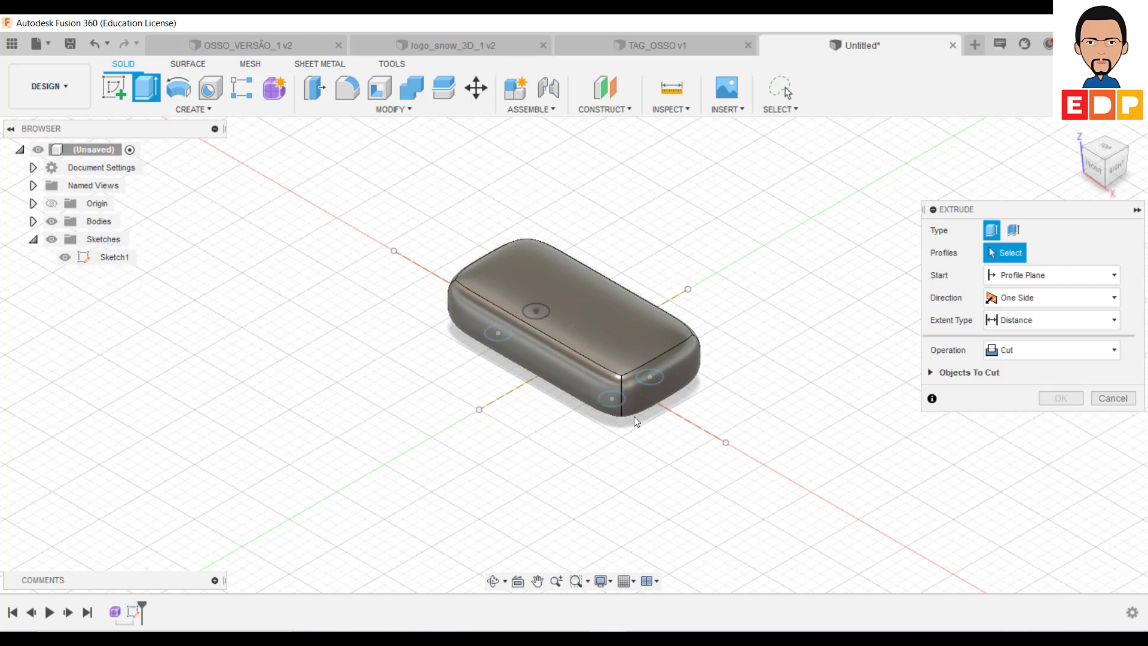
left_click(616, 402)
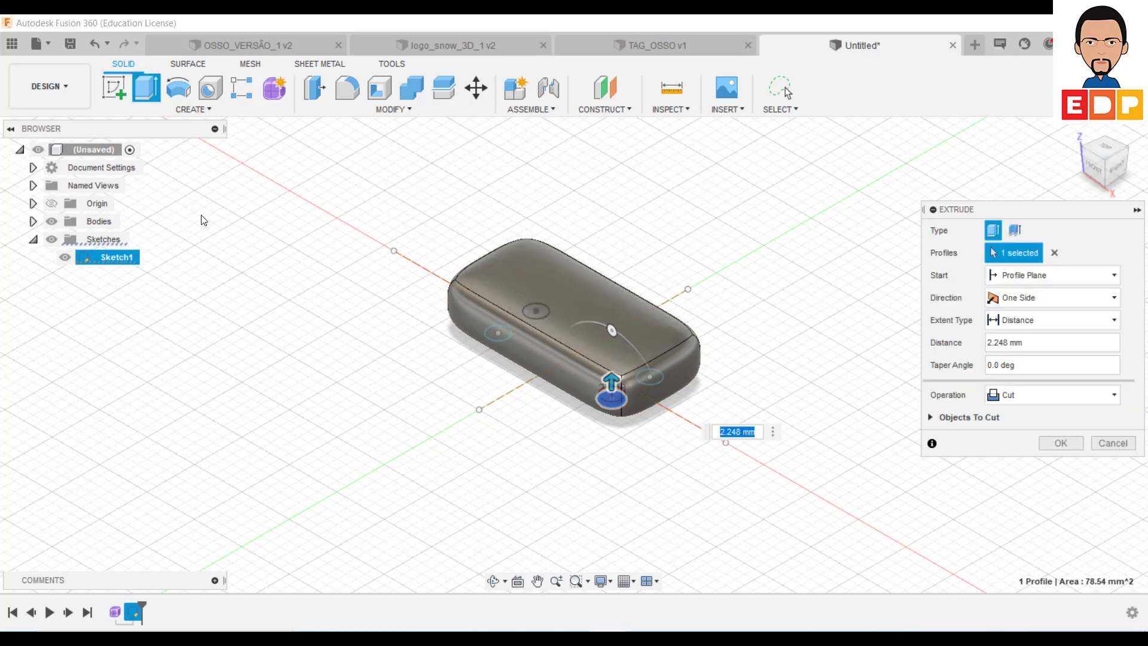
left_click(51, 222)
left_click(500, 334)
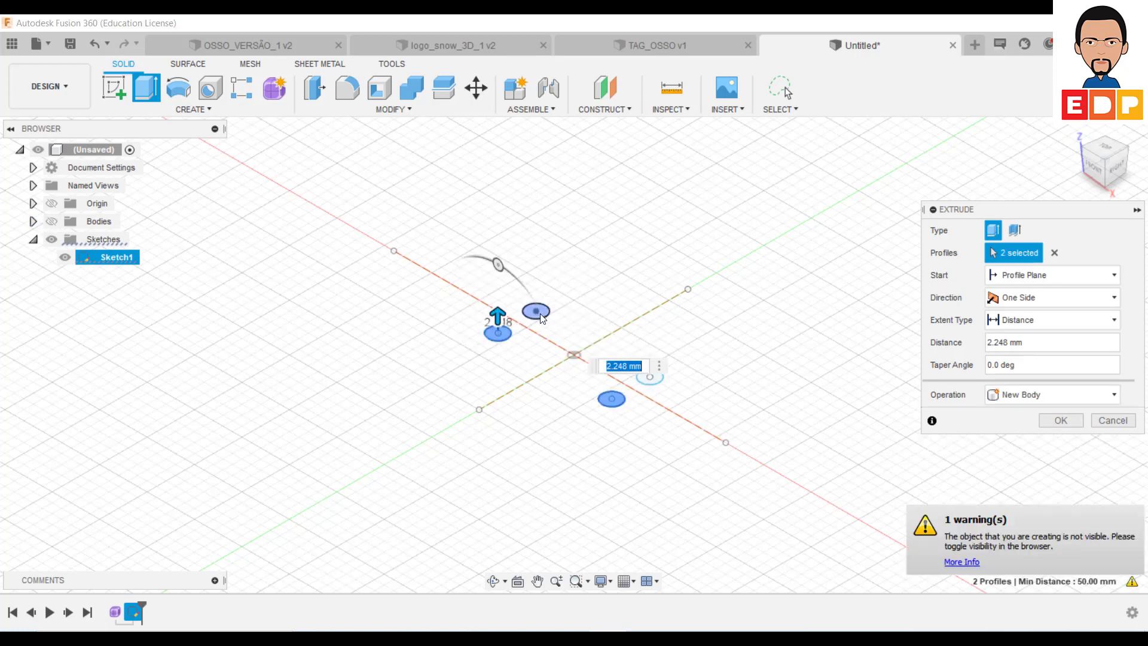
left_click(536, 311)
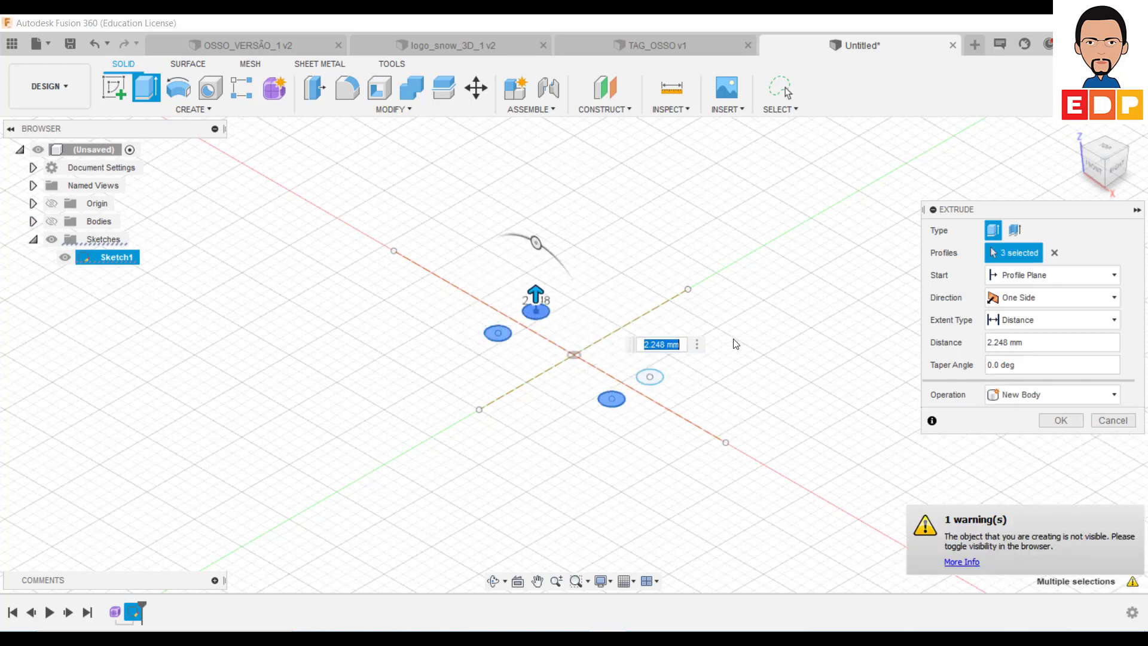
left_click(649, 377)
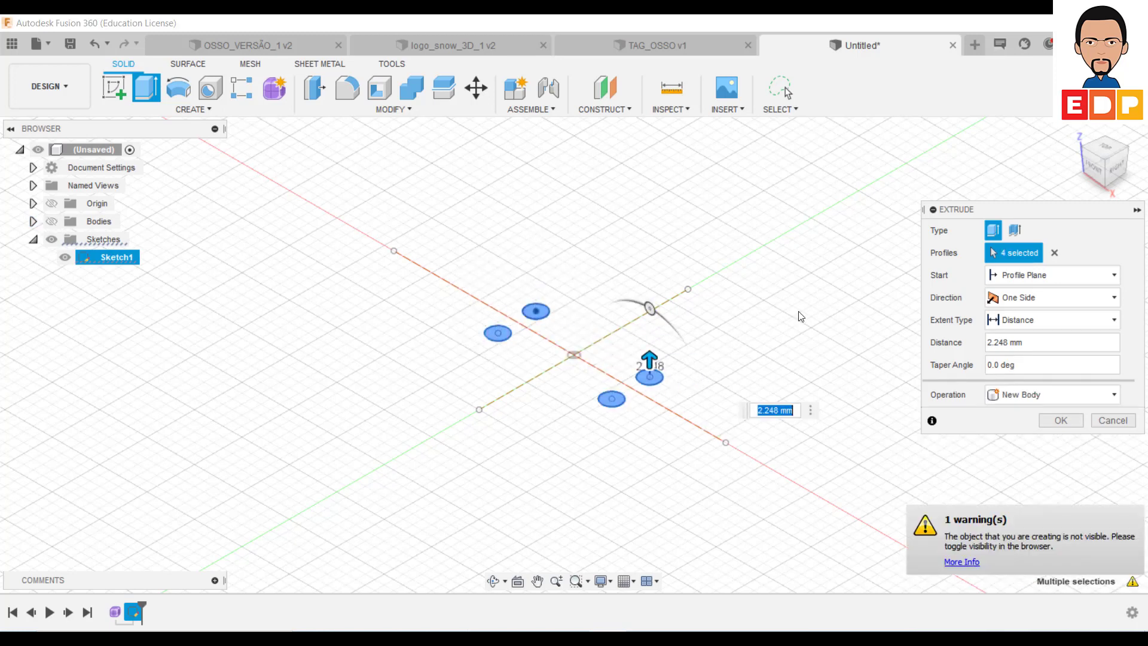
left_click(52, 221)
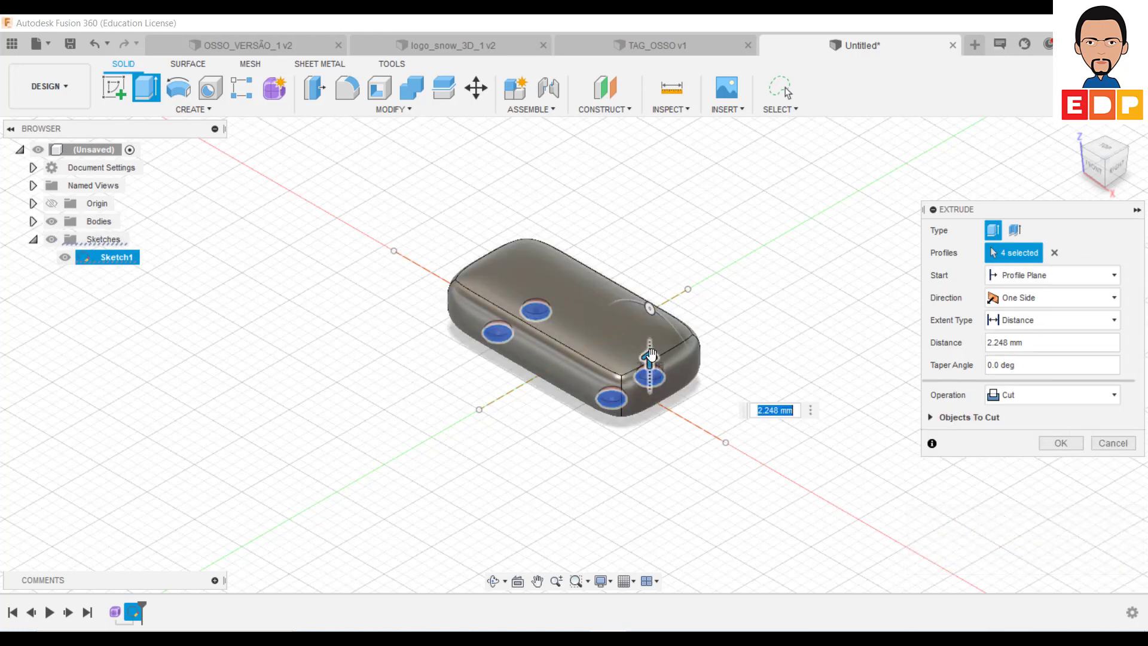
left_click_drag(649, 360, 664, 304)
left_click(1061, 442)
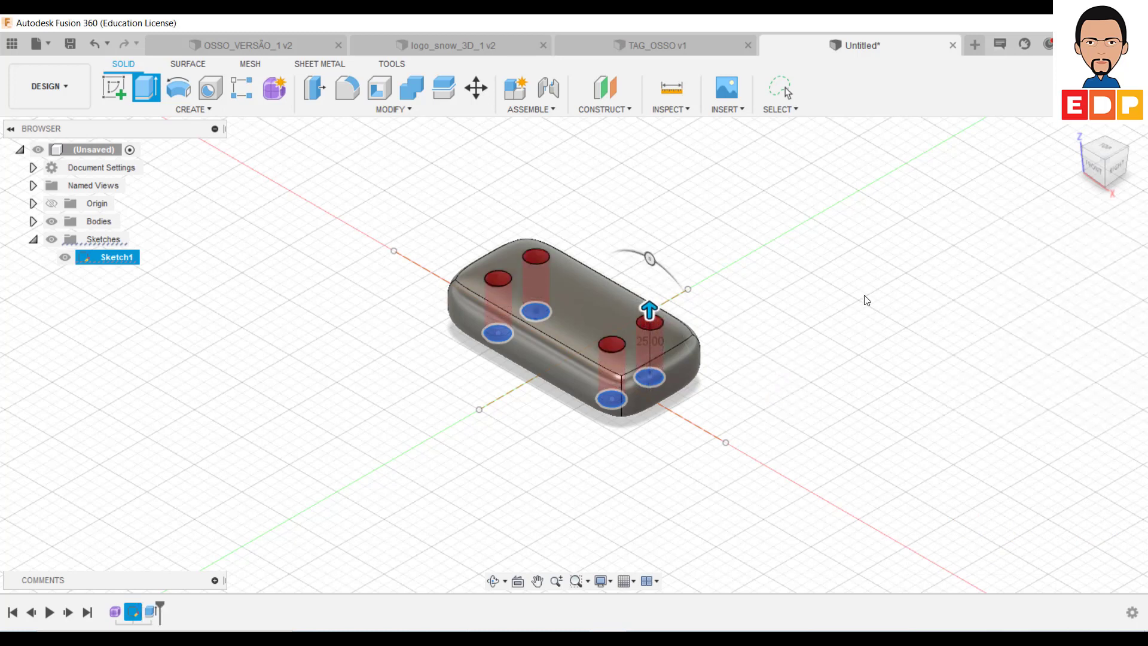
- Reopen the box's T-spline form for editing from the design history
left_click(1093, 151)
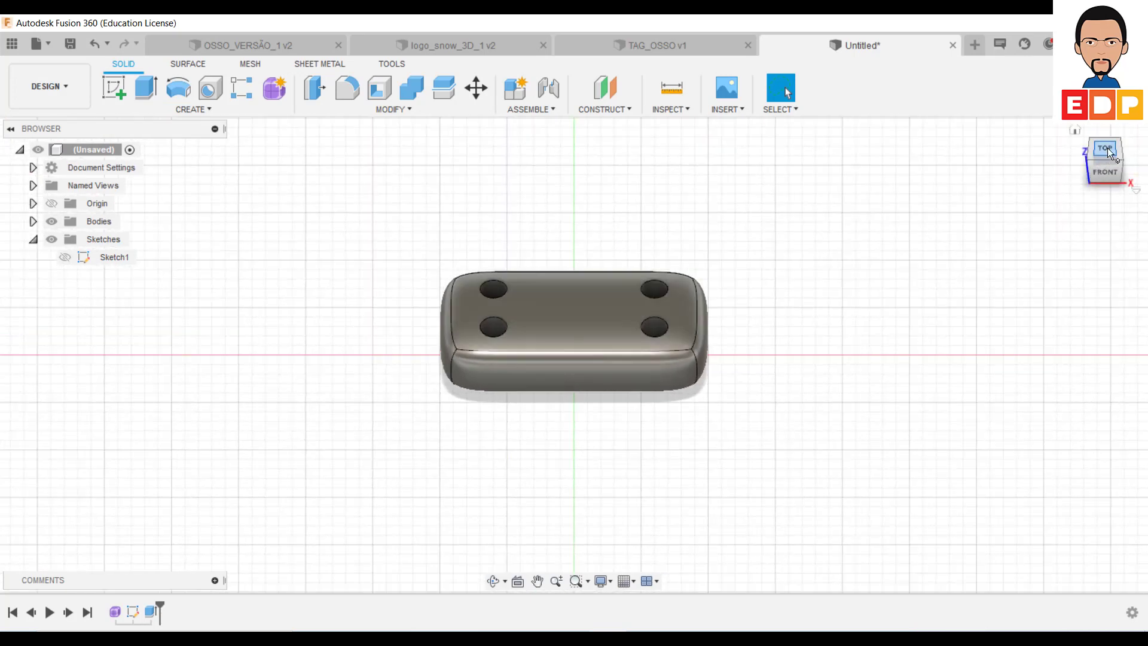
left_click(1108, 149)
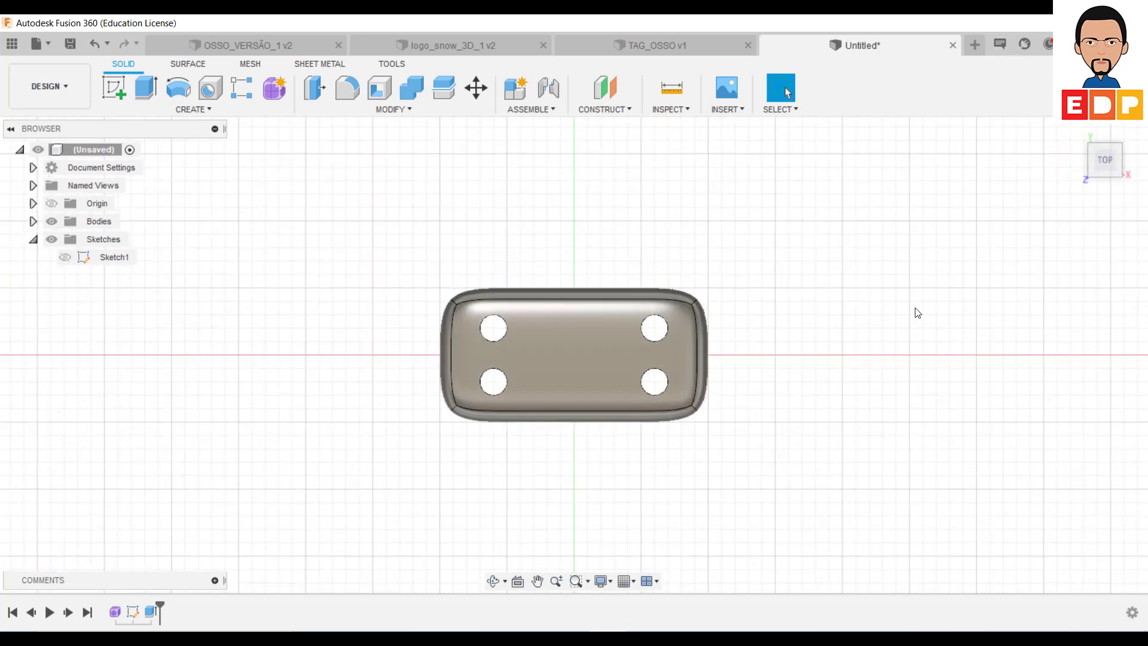
left_click(586, 380)
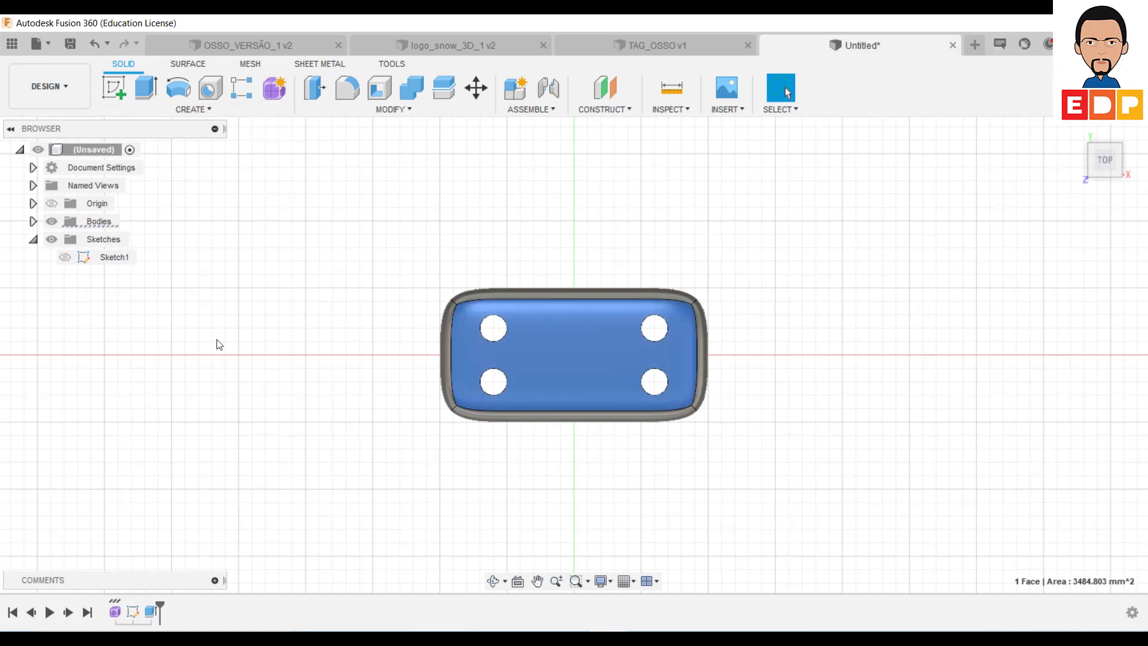
left_click(117, 614)
double_click(114, 612)
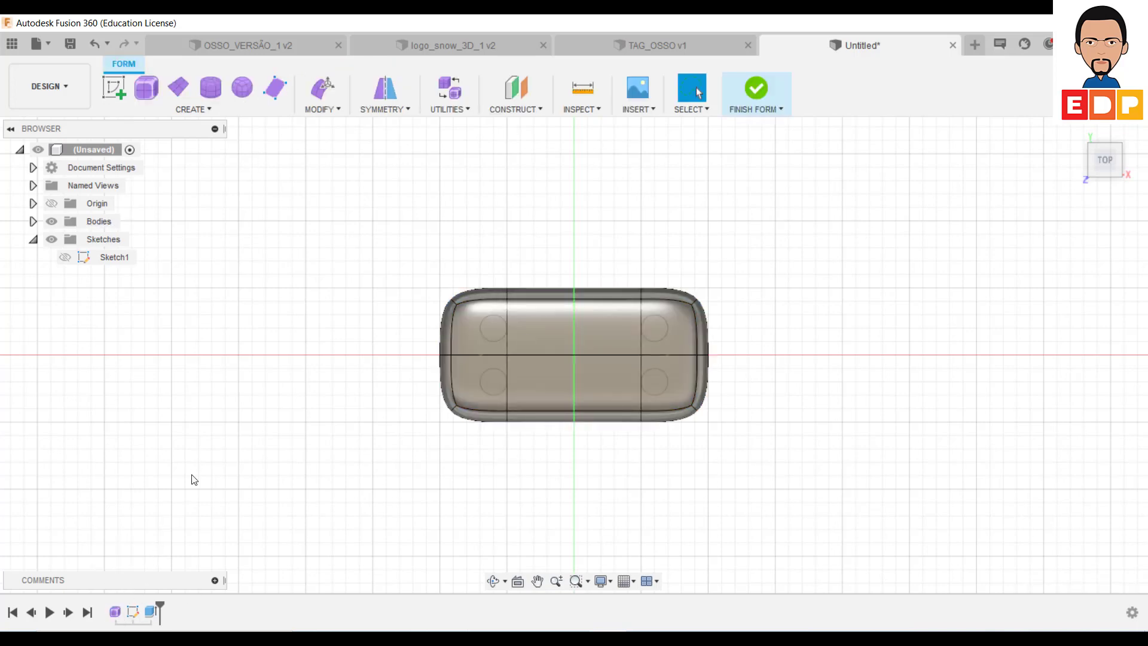
- Scale a central face on the form's top side uniformly by about 1.896 with Edit Form, and finish the form
left_click(322, 88)
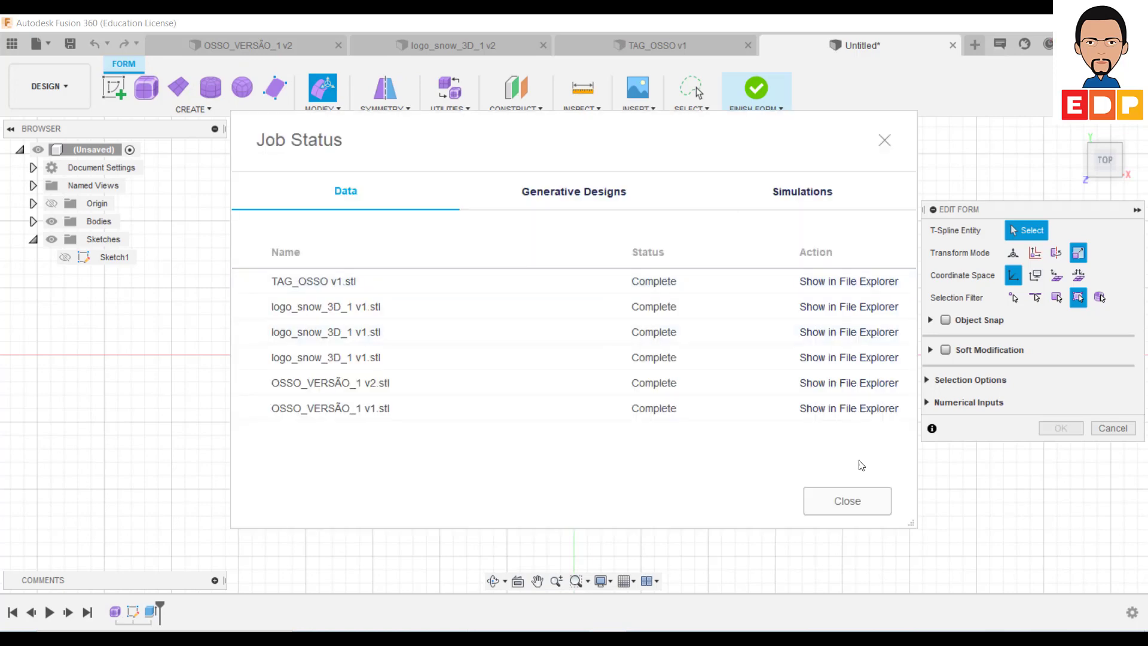
left_click(849, 500)
left_click(596, 323)
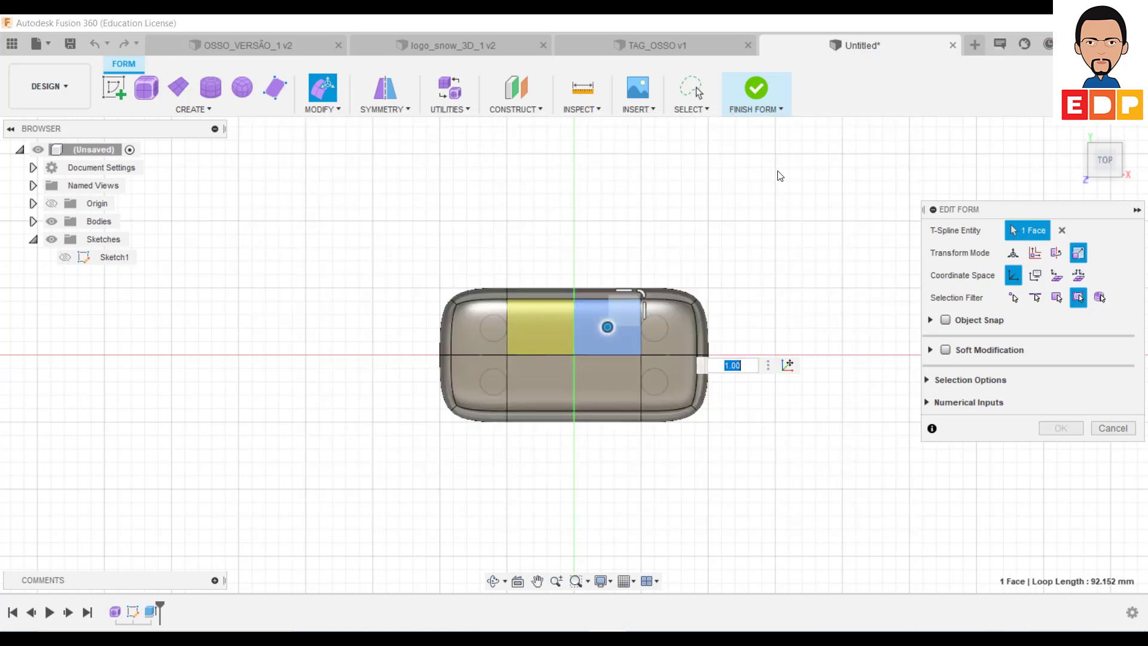
left_click(1118, 148)
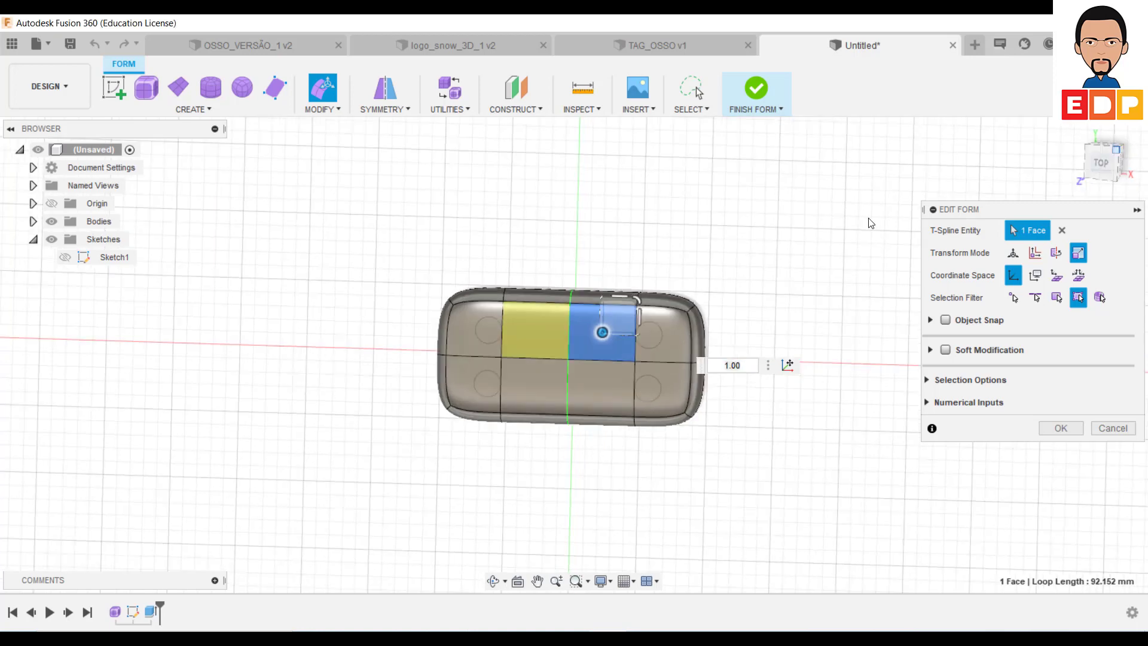
left_click_drag(548, 367, 674, 352)
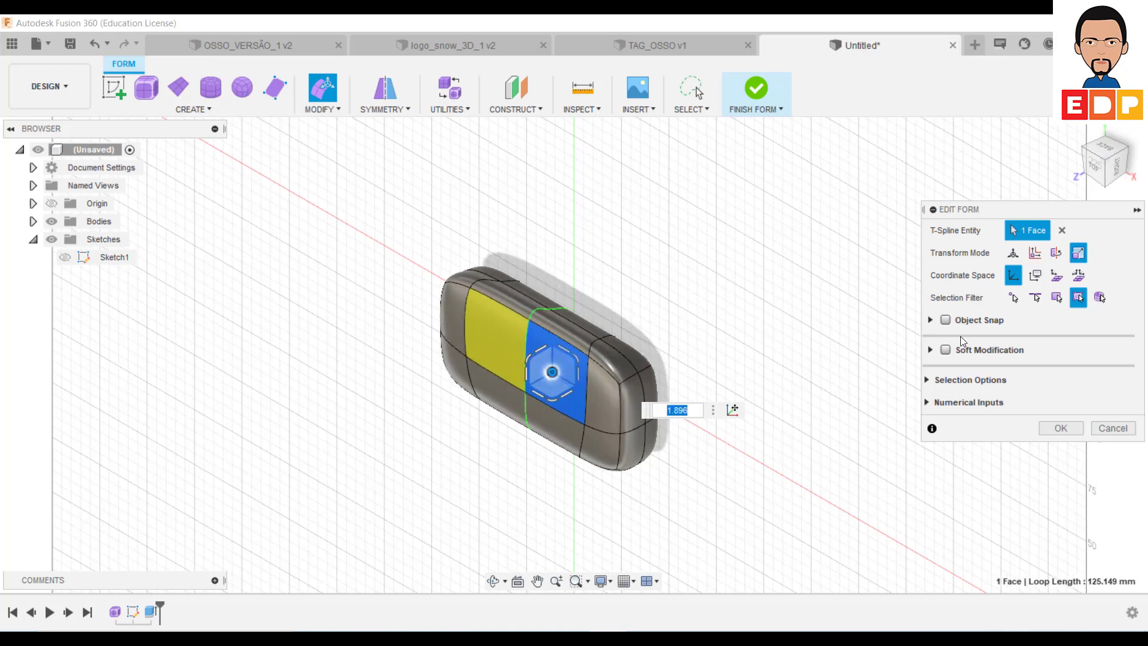
left_click(1063, 429)
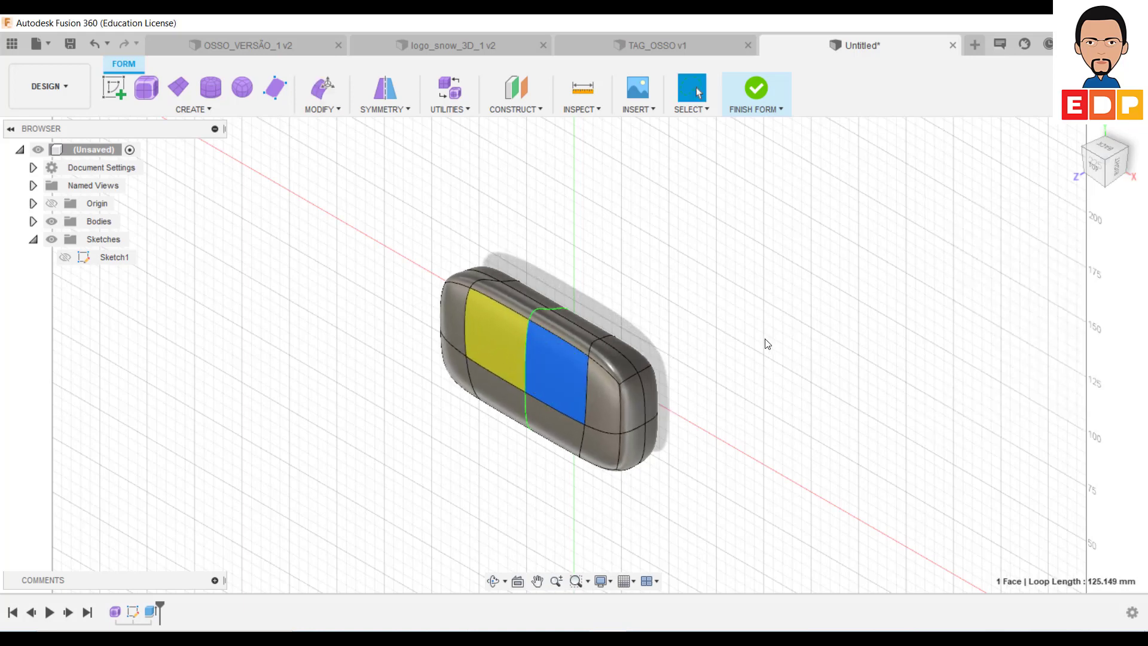
left_click(757, 88)
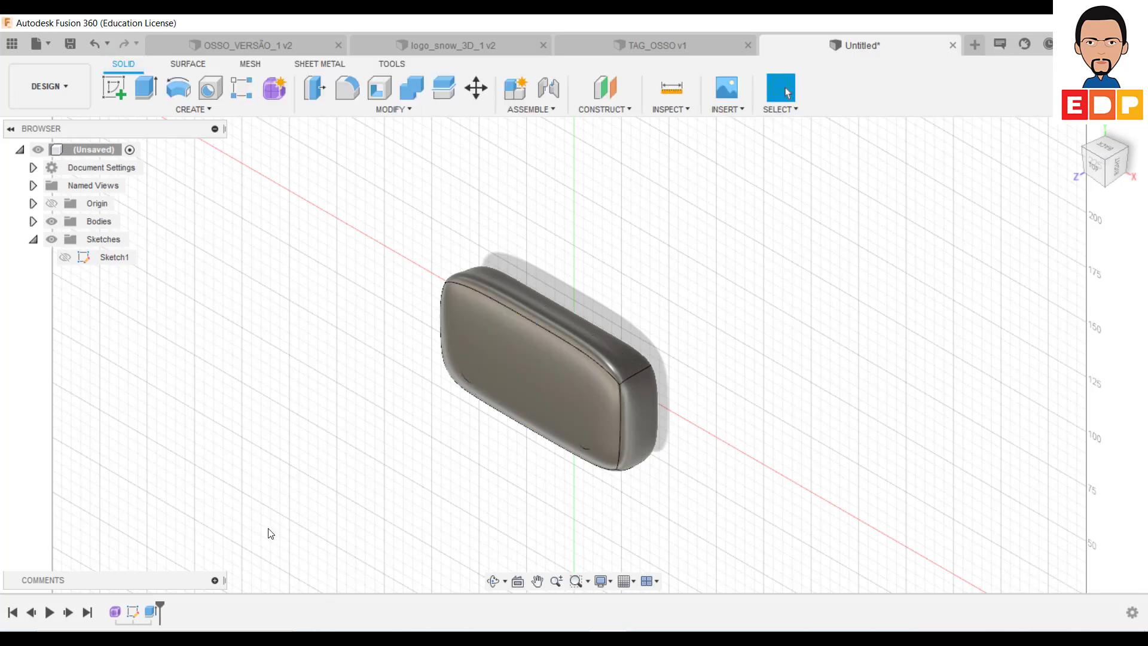
- Inspect the reshaped box from its top and bottom sides to check how far the four holes reach
left_click(1096, 166)
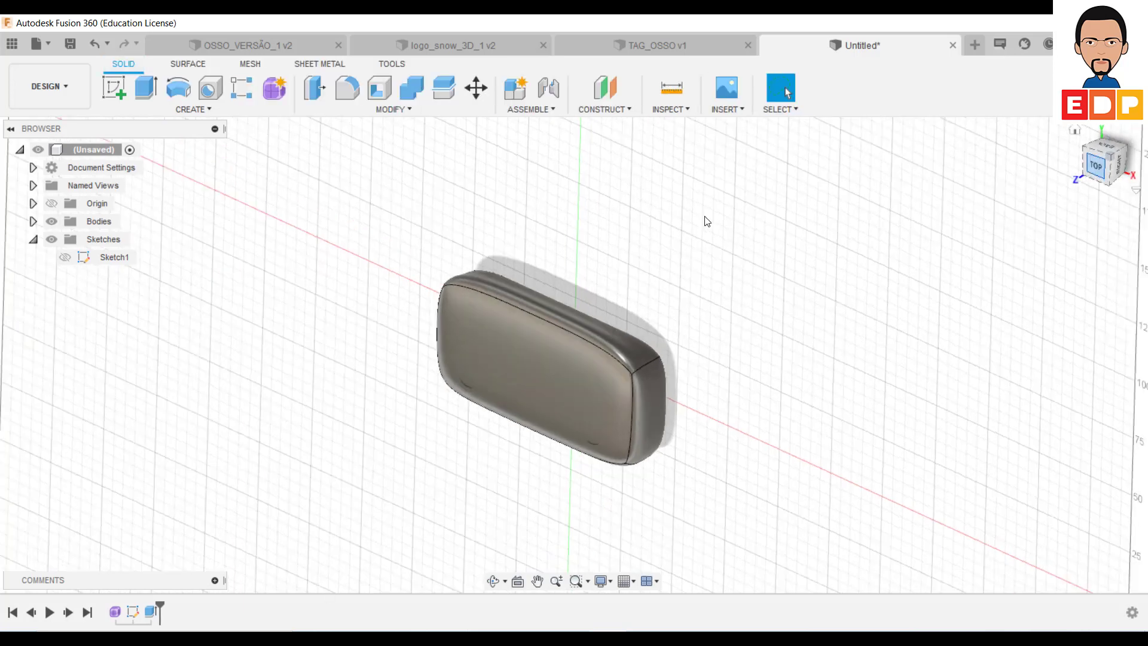
left_click(1120, 150)
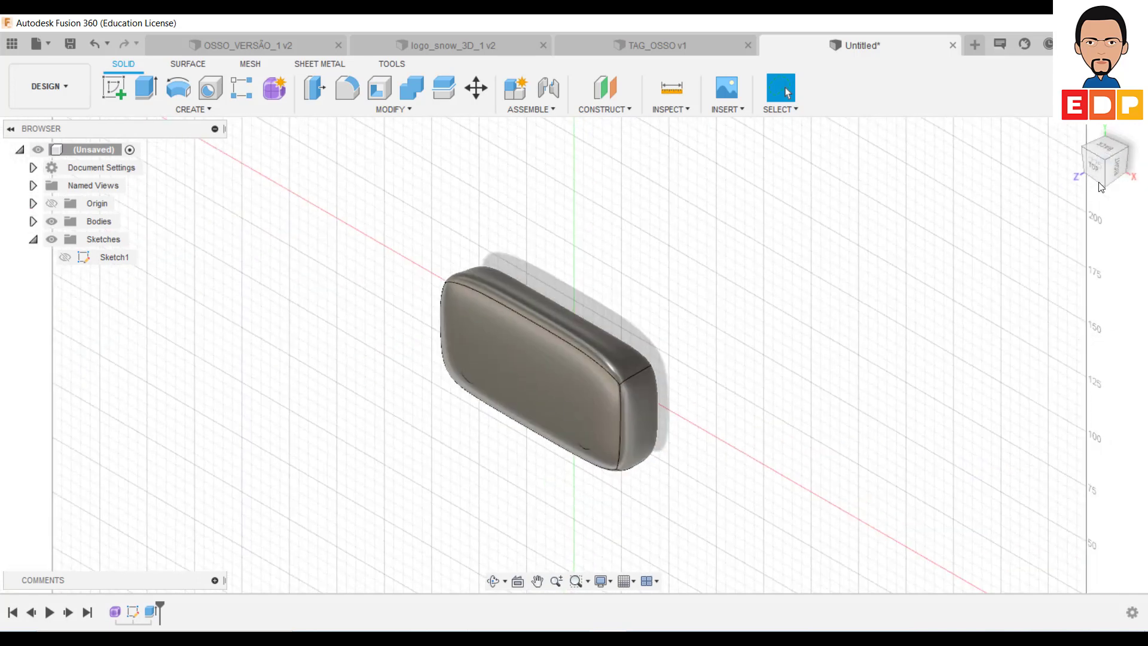
left_click(1127, 147)
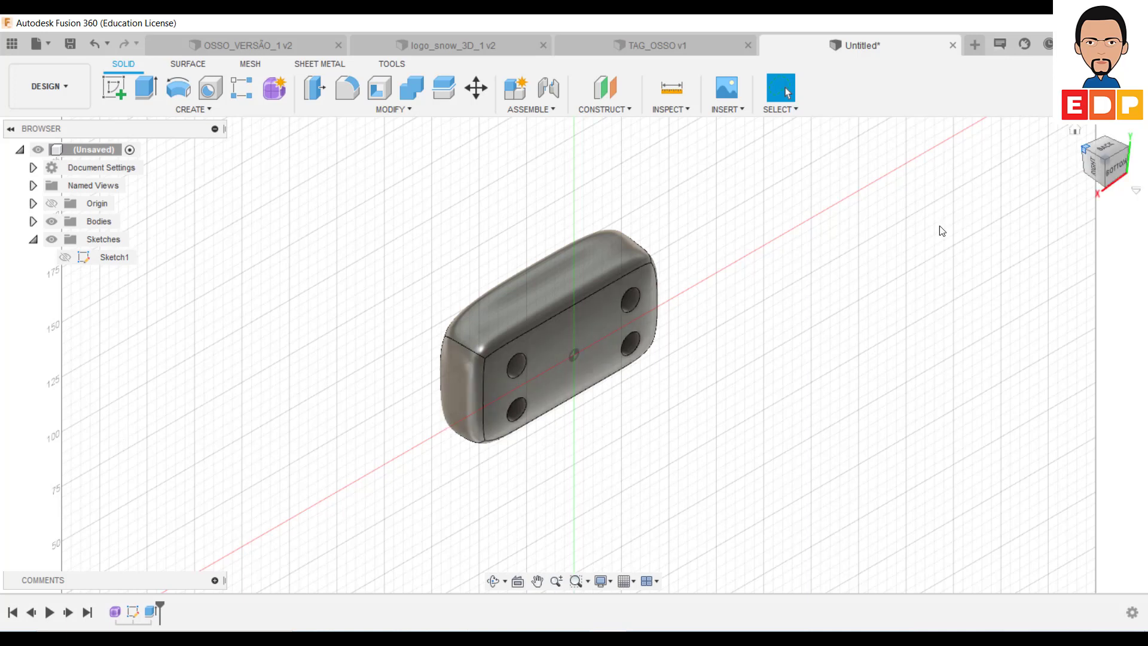
middle_click_drag(938, 231, 569, 391, "shift")
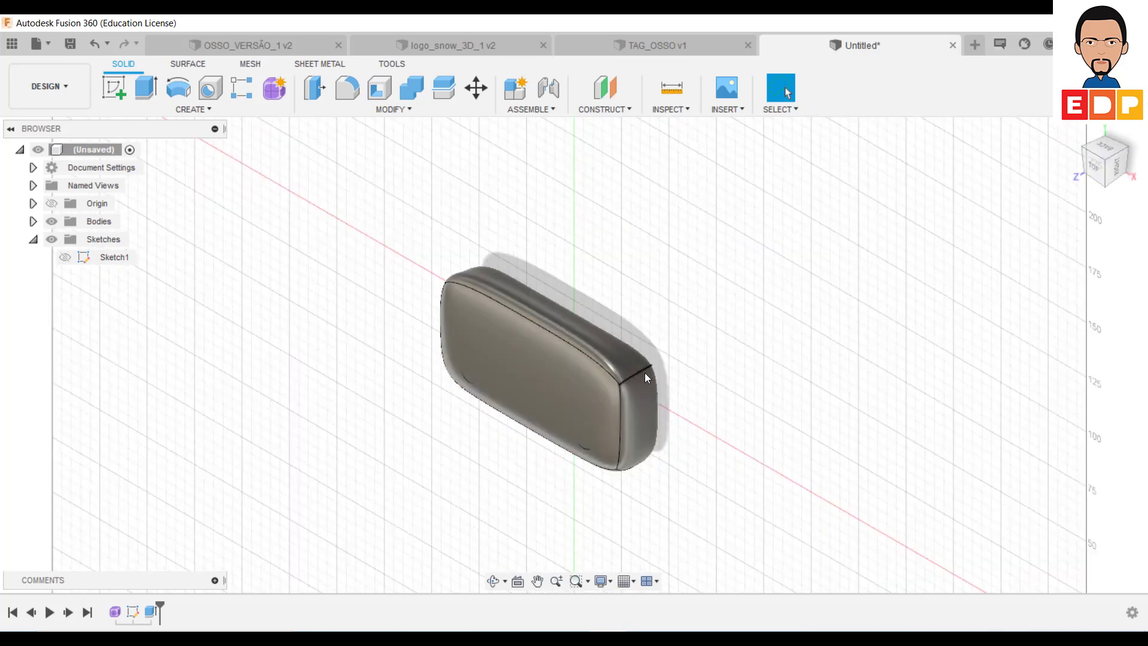